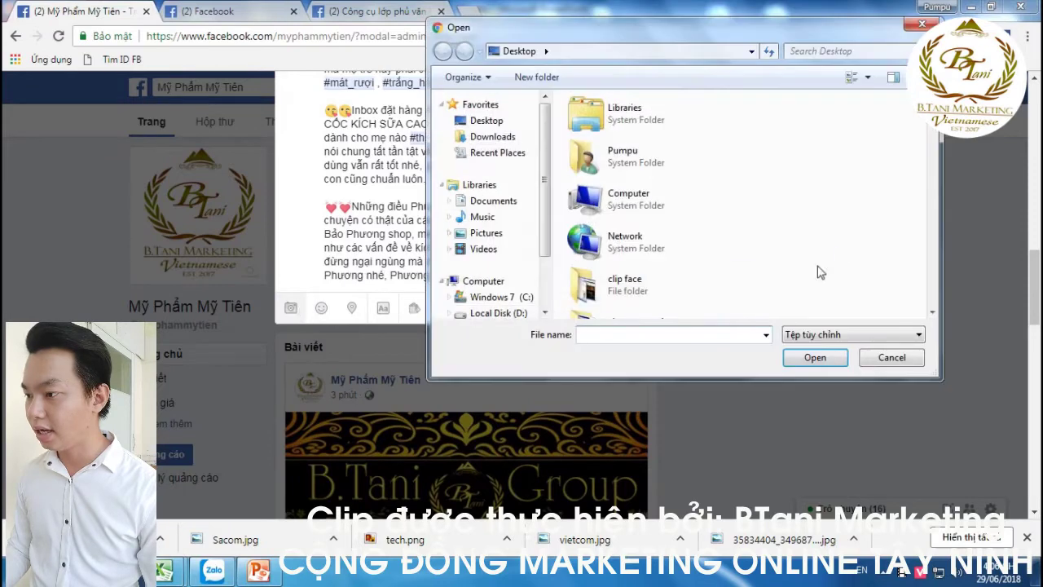
# Attach the yellow cereal milk product picture from the Desktop folder to the page post and dismiss the product tagging tip.
pyautogui.scroll(-5, 815, 122)
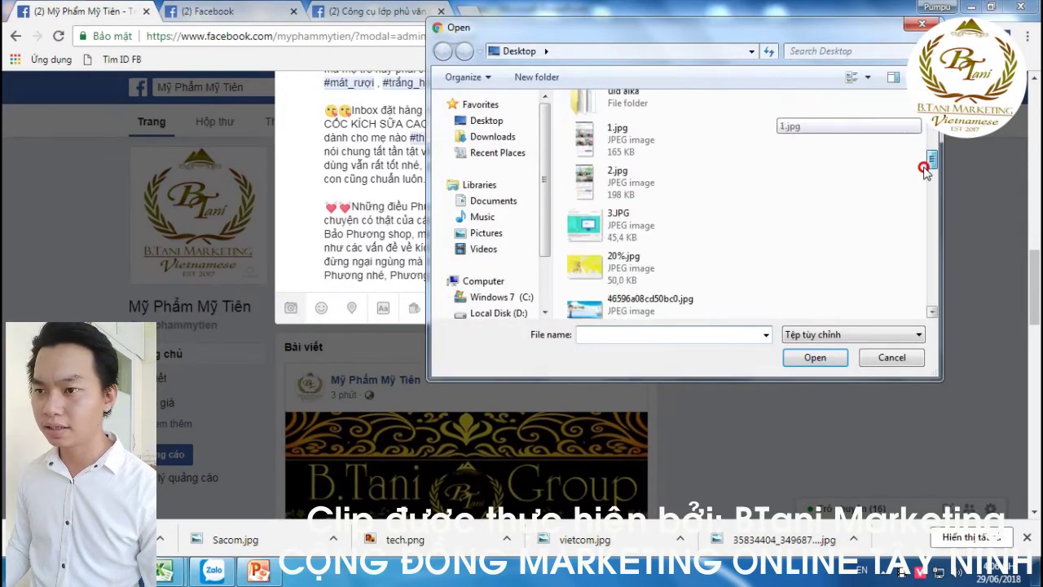
pyautogui.click(738, 155)
pyautogui.click(815, 357)
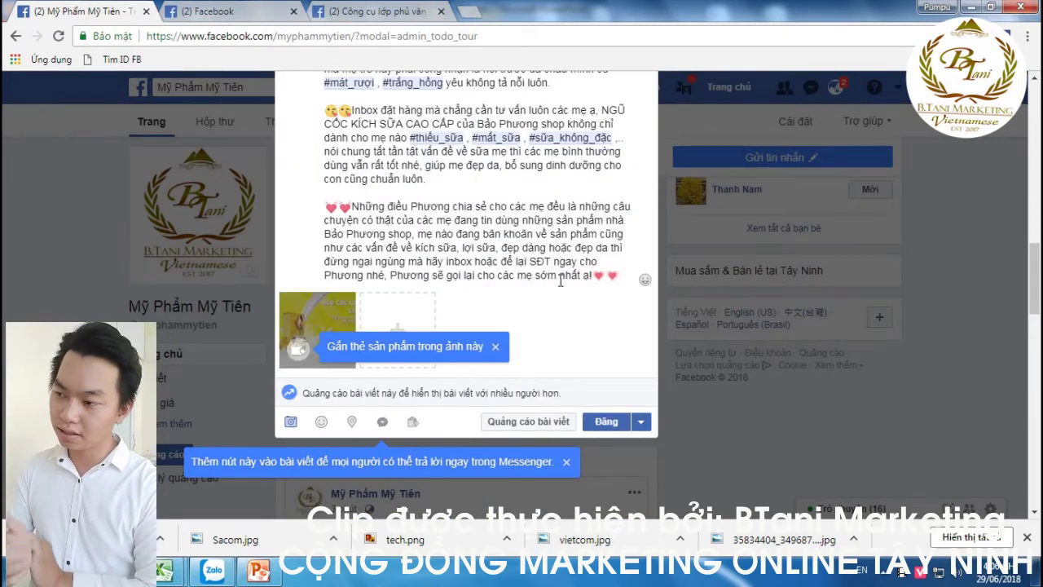
pyautogui.click(496, 347)
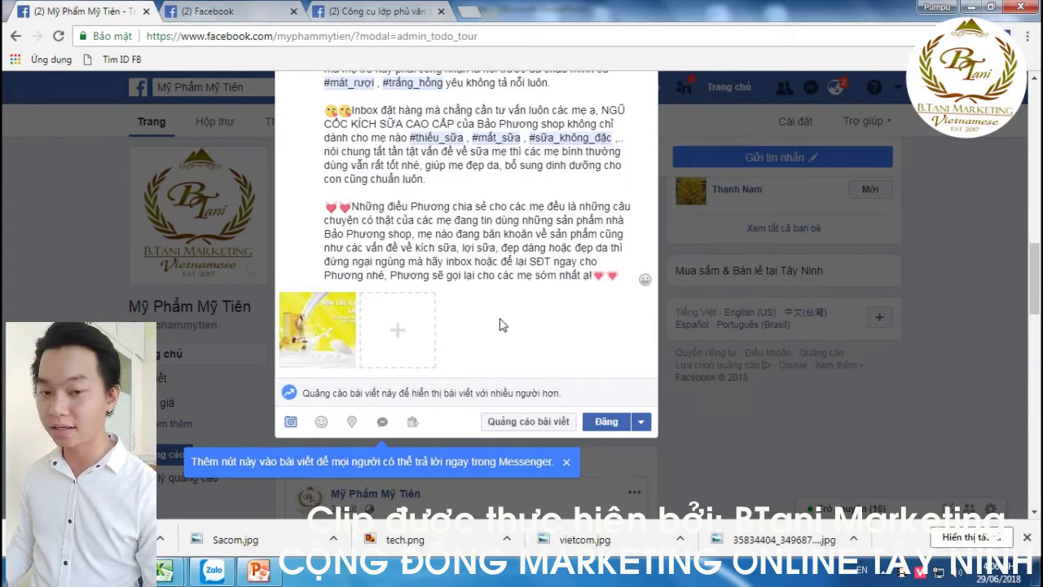
# Publish the post on the Mỹ Phẩm Mỹ Tiên page and dismiss the notice about liking and commenting as a page.
pyautogui.scroll(-3, 497, 326)
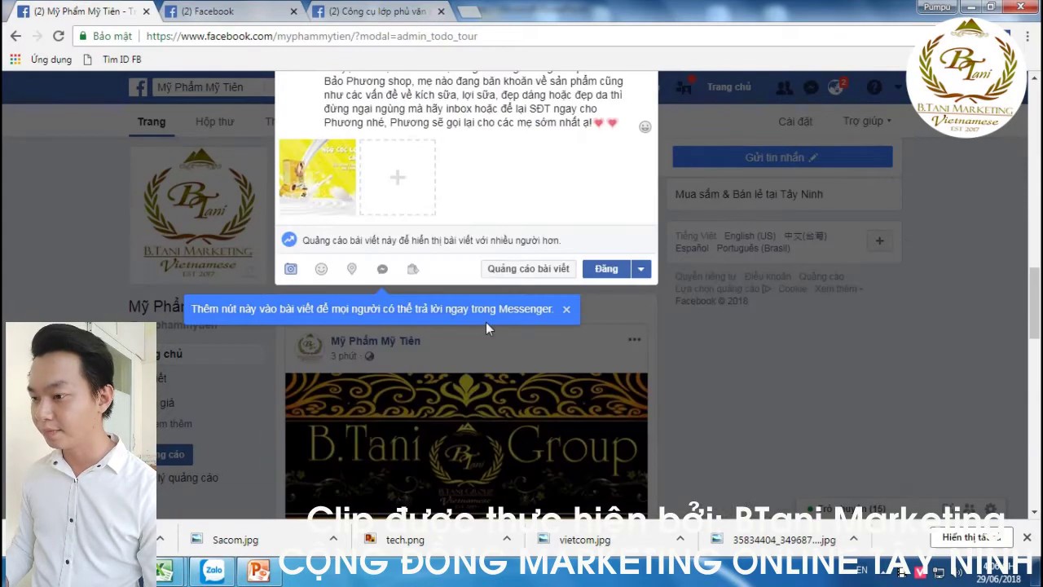
pyautogui.click(604, 271)
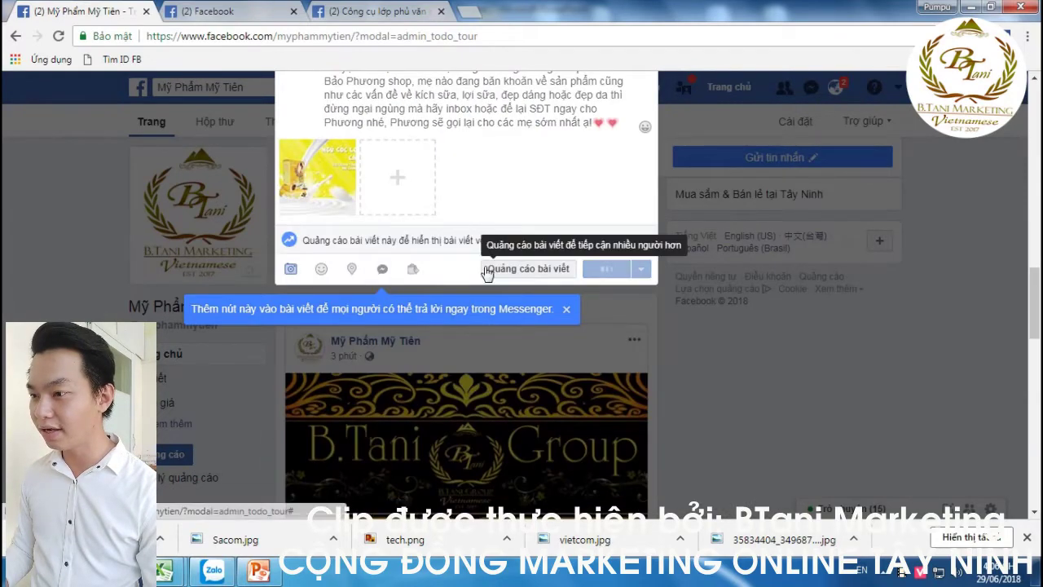
pyautogui.scroll(3, 486, 267)
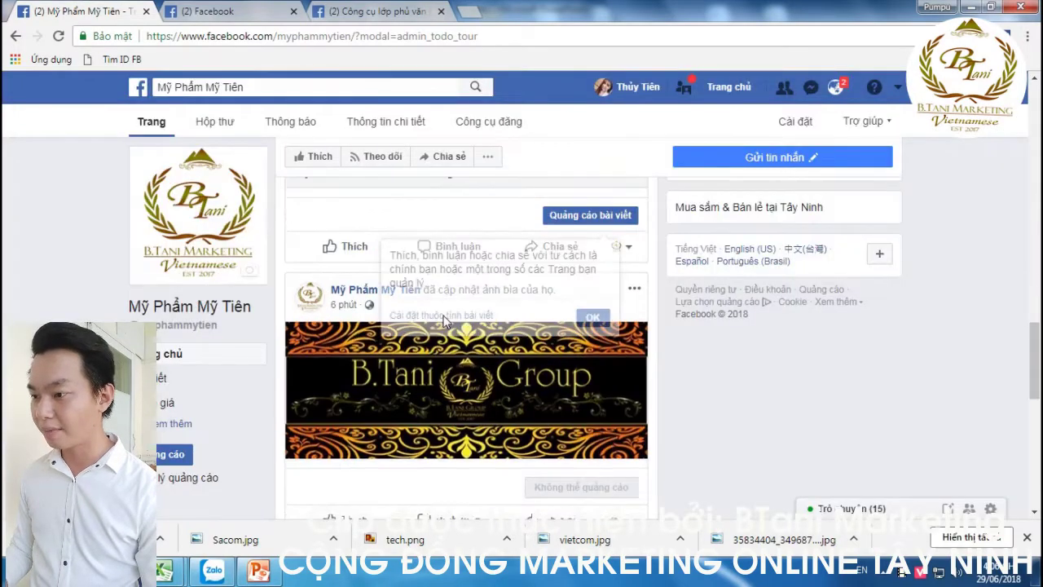
pyautogui.click(593, 319)
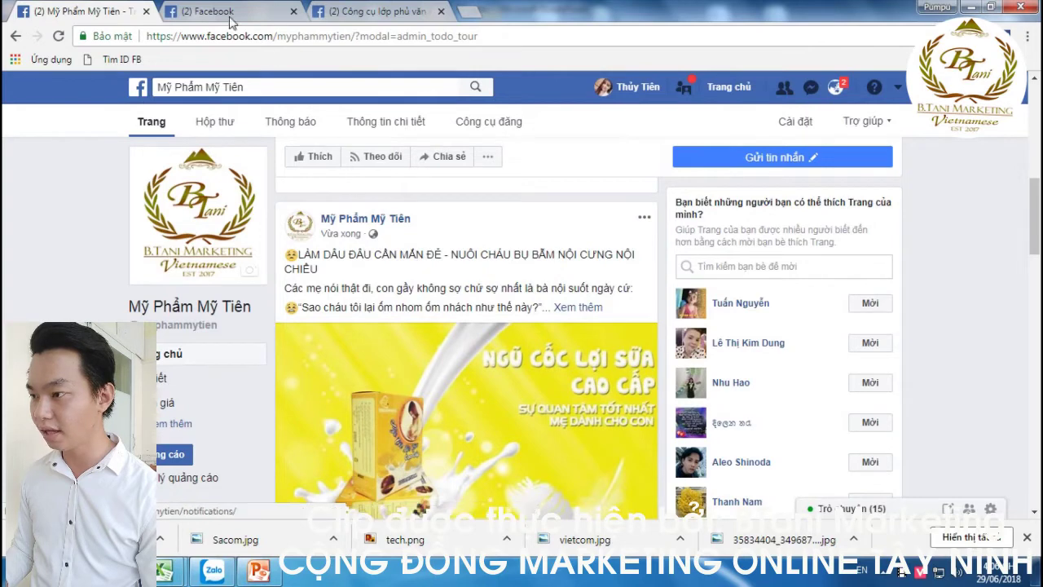
# Check the notifications, start creating a new ad (Tạo quảng cáo), and dismiss the quick creation tip.
pyautogui.click(840, 90)
pyautogui.click(840, 90)
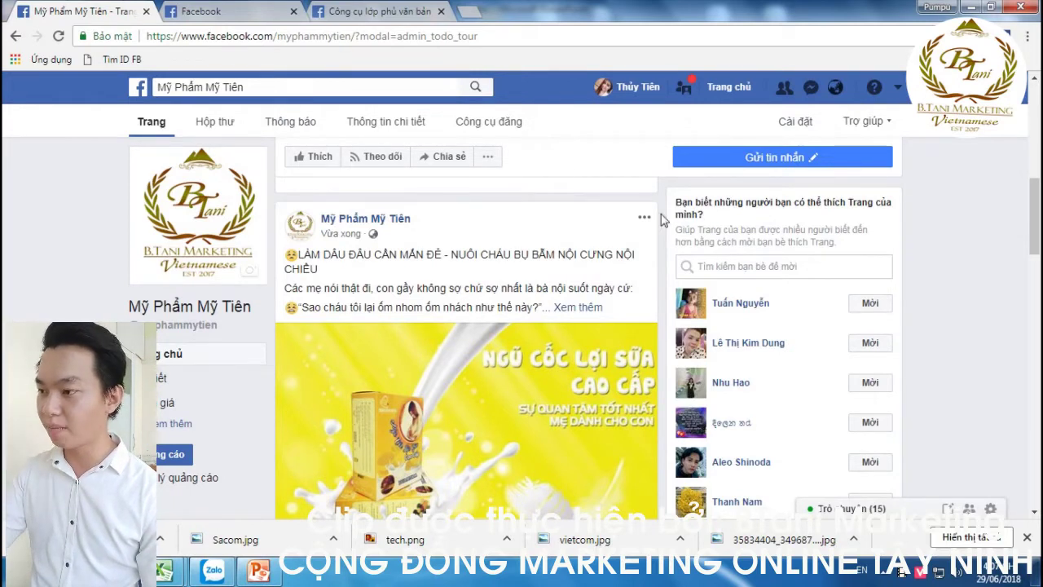
pyautogui.click(897, 89)
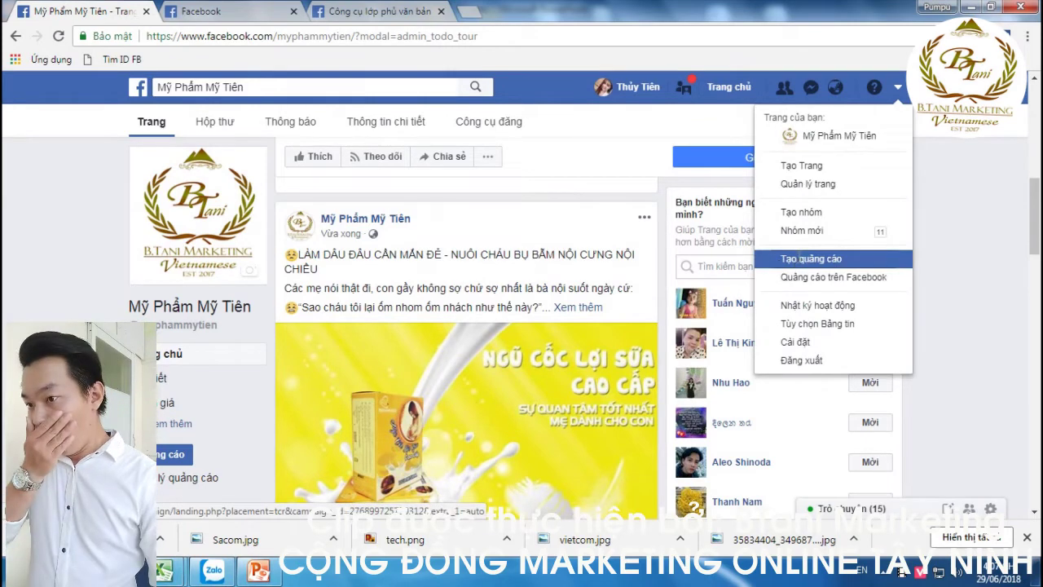
pyautogui.click(799, 258)
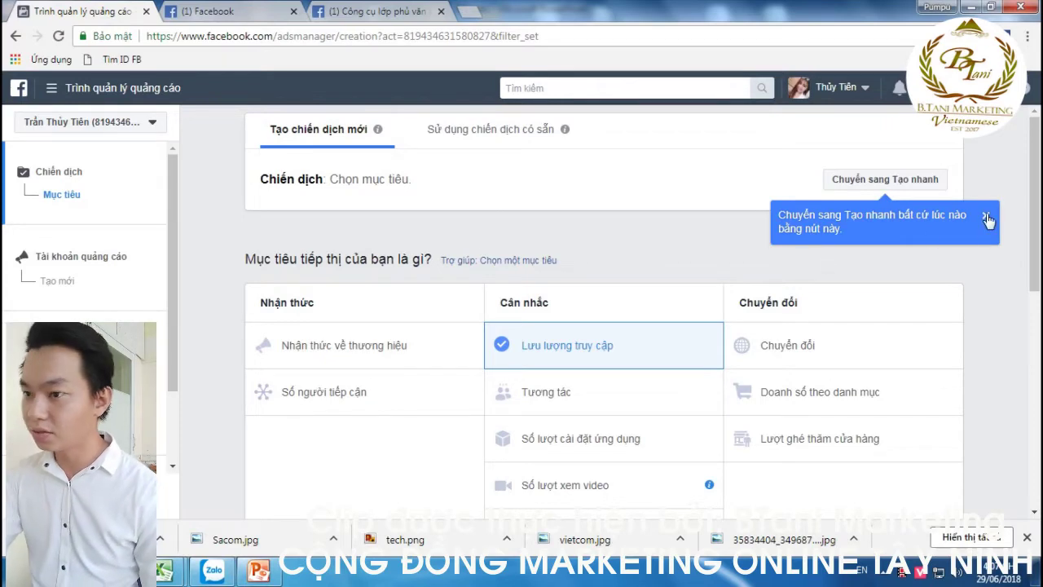
pyautogui.click(988, 220)
# Examine the new and existing campaign options and the marketing objectives grouped under Nhận thức, Cân nhắc and Chuyển đổi.
pyautogui.scroll(-2, 603, 499)
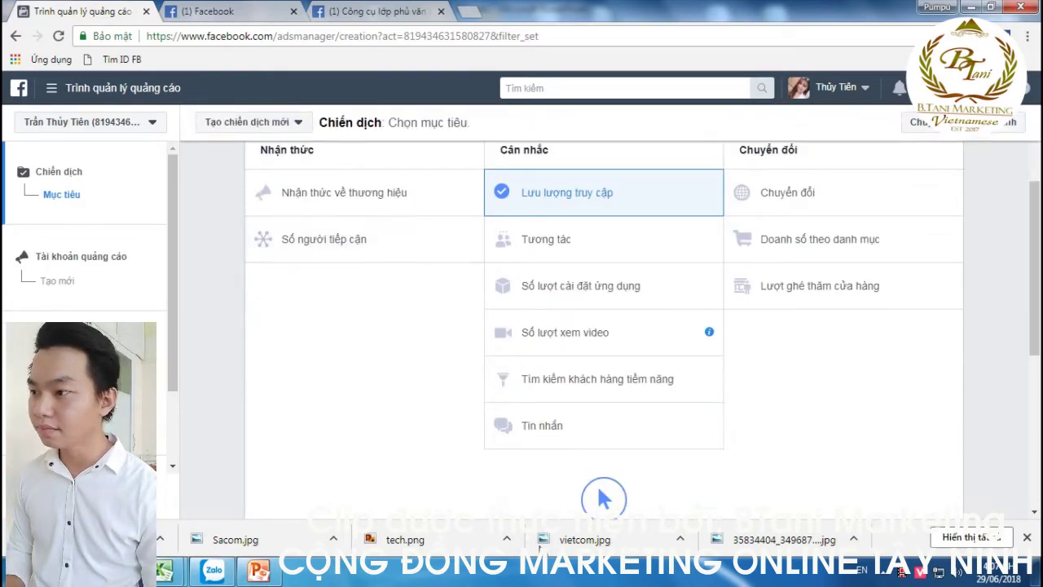
pyautogui.scroll(2, 843, 366)
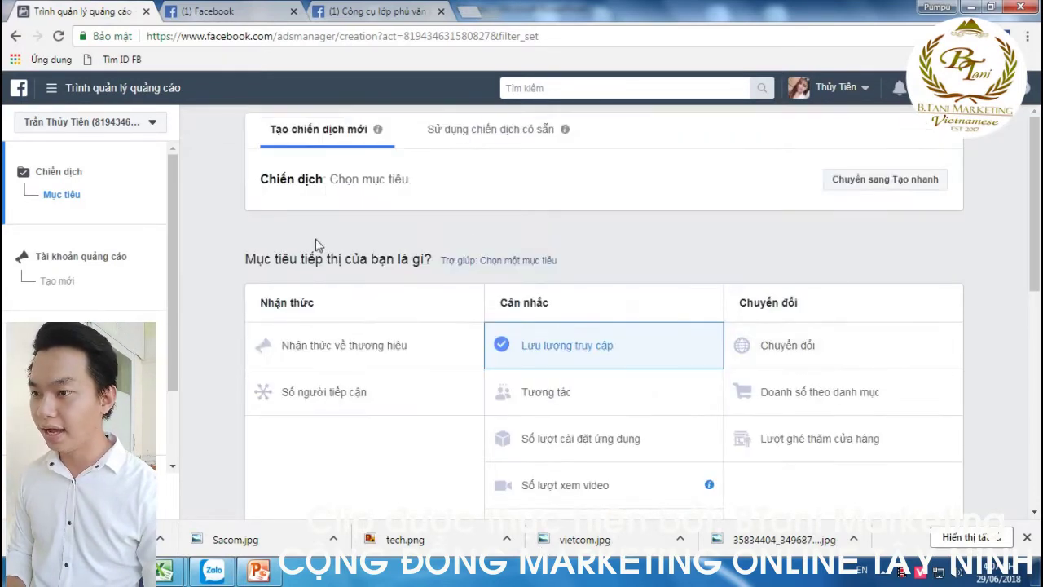
pyautogui.scroll(-1, 838, 462)
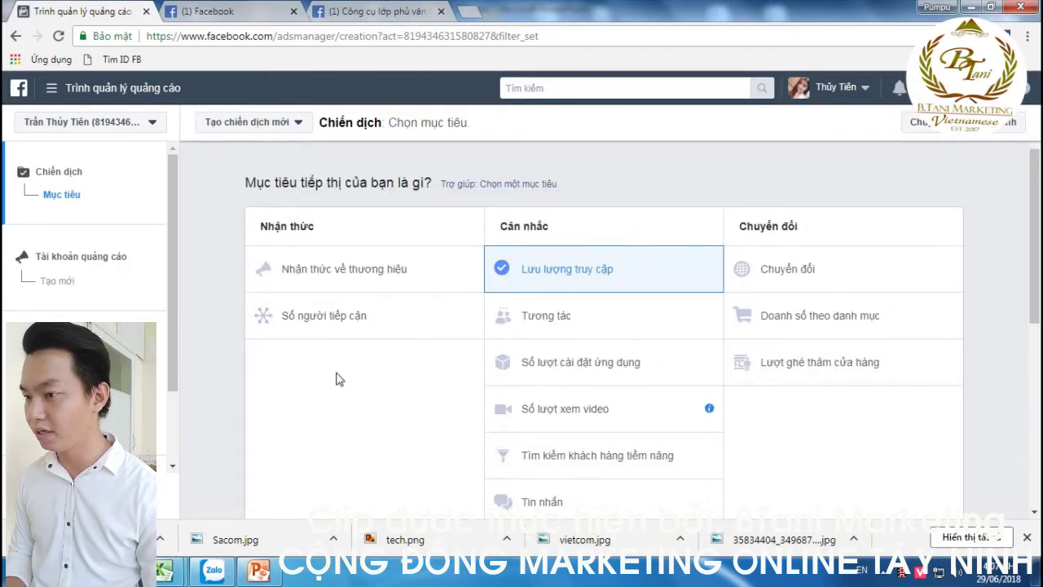
pyautogui.scroll(1, 341, 376)
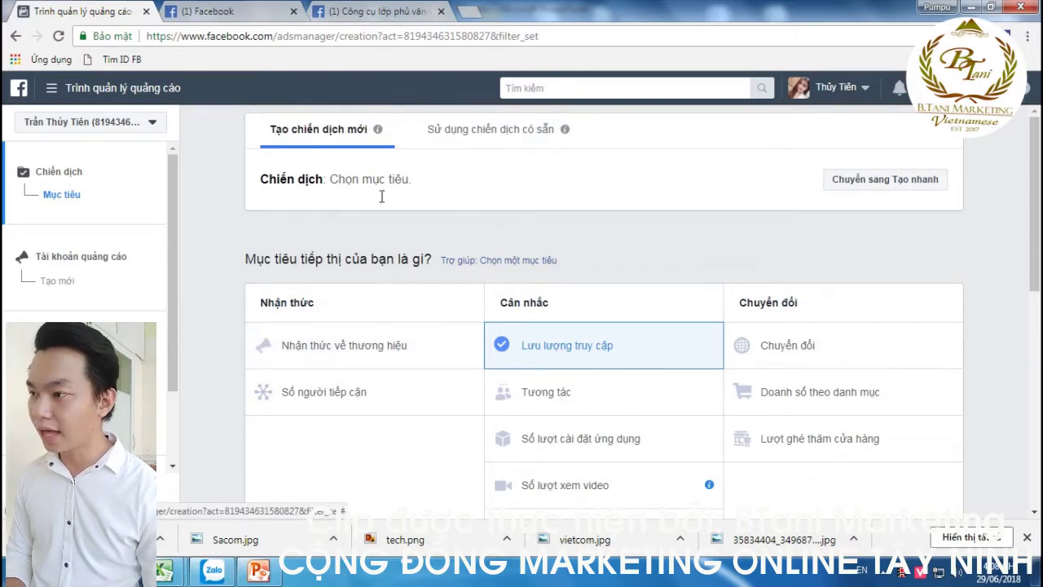
pyautogui.click(493, 137)
pyautogui.click(343, 135)
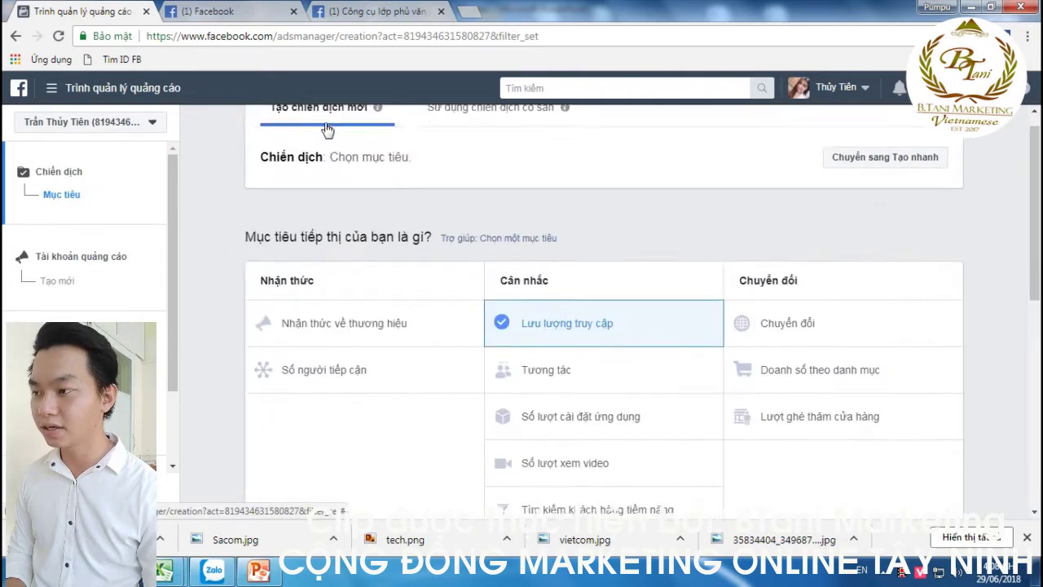
pyautogui.scroll(-2, 216, 212)
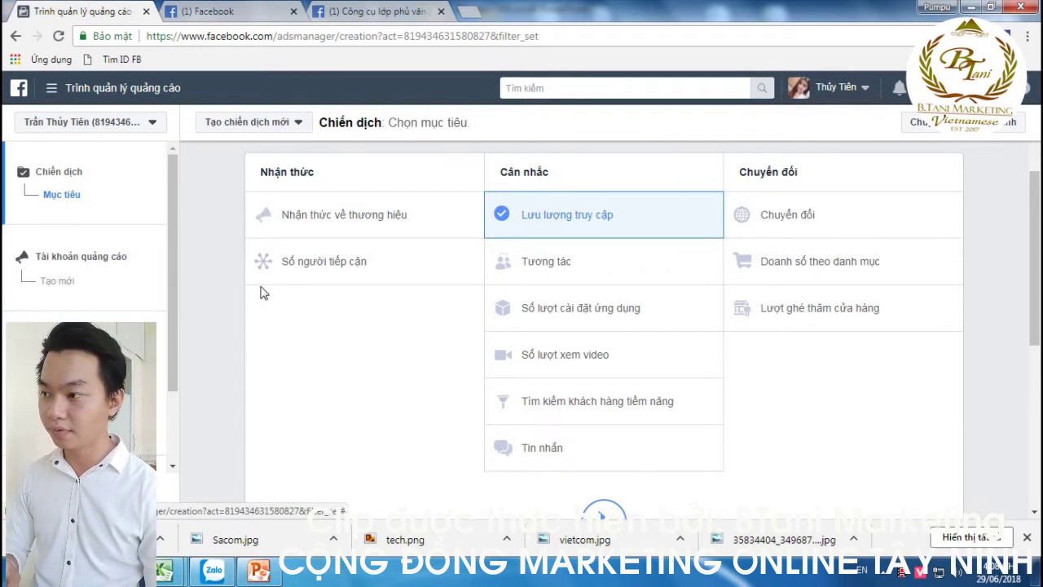
pyautogui.scroll(1, 368, 312)
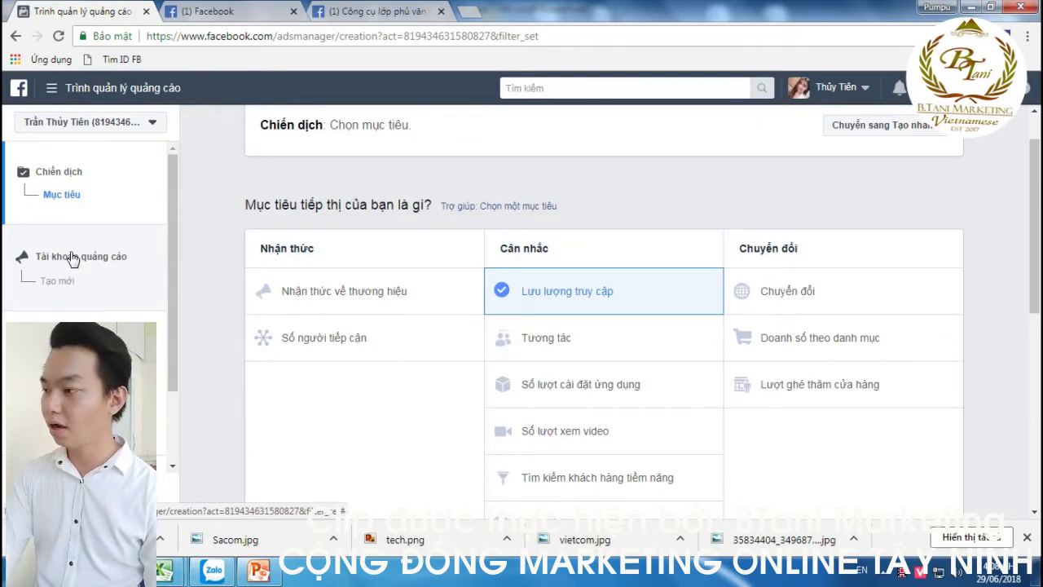
pyautogui.scroll(1, 228, 299)
pyautogui.scroll(-1, 228, 299)
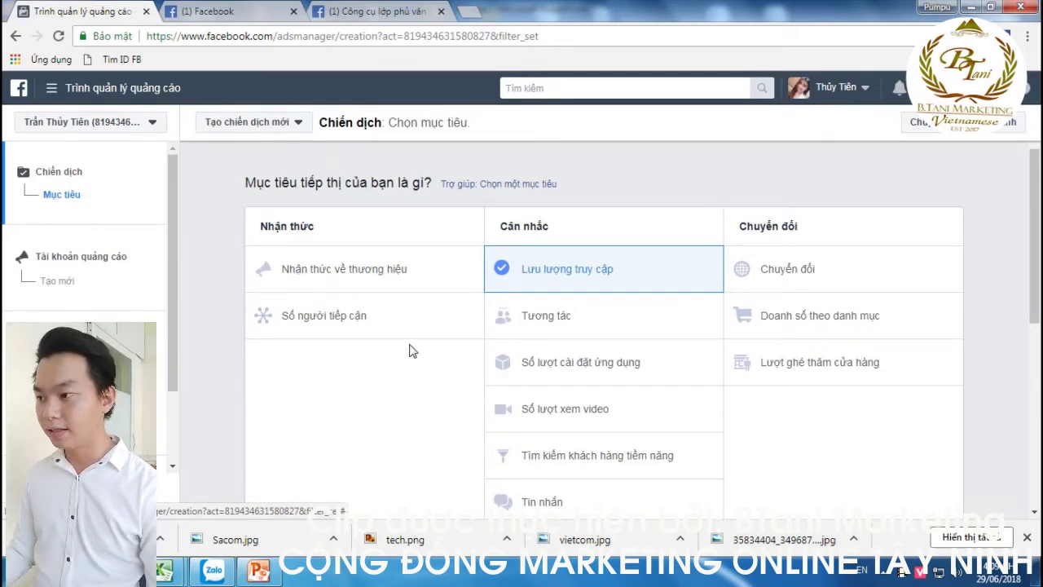
# Choose Tương tác under Cân nhắc as the campaign's marketing objective.
pyautogui.scroll(-1, 473, 212)
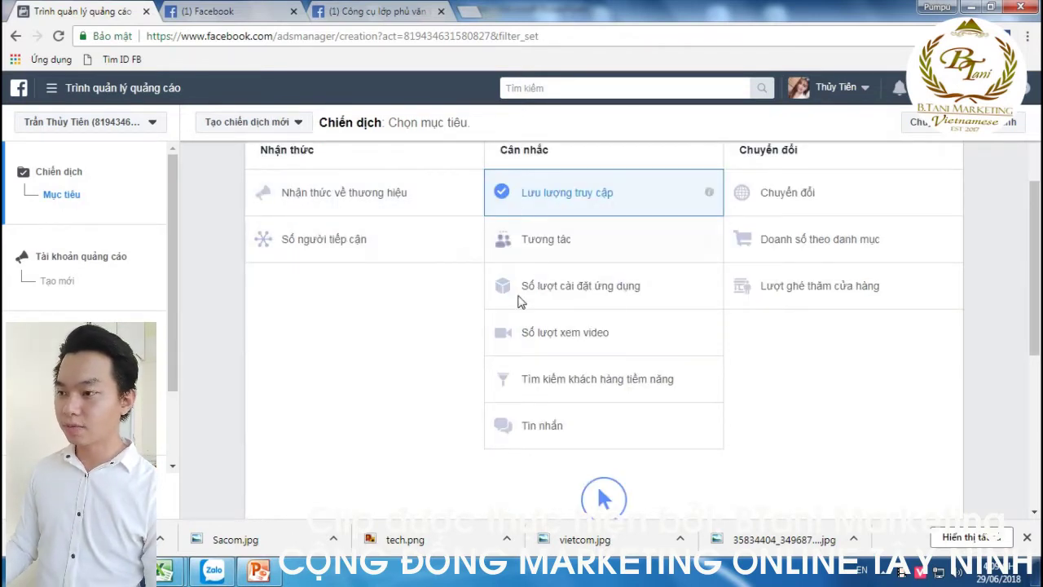
pyautogui.scroll(-2, 495, 323)
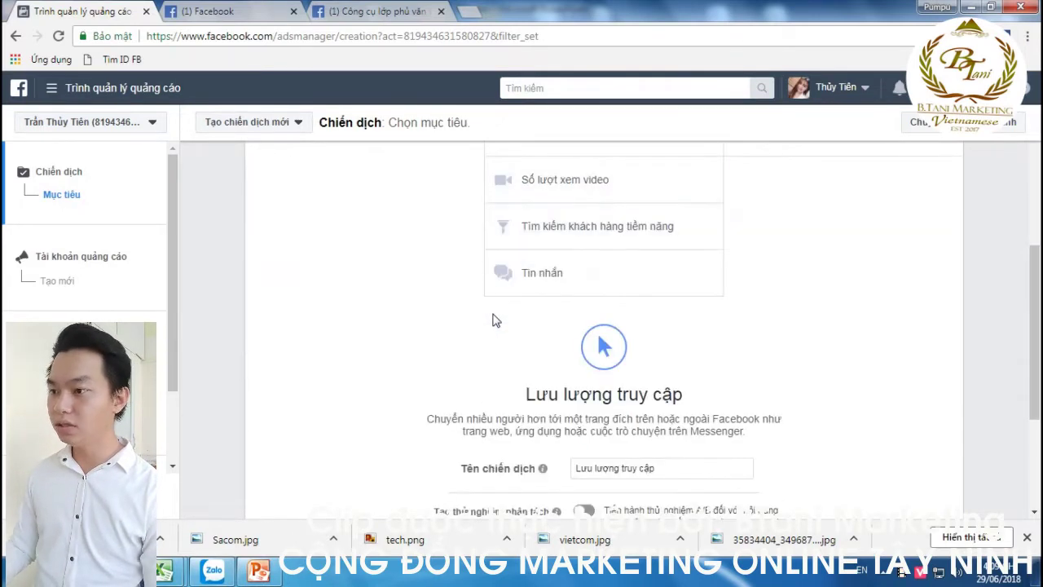
pyautogui.scroll(2, 495, 318)
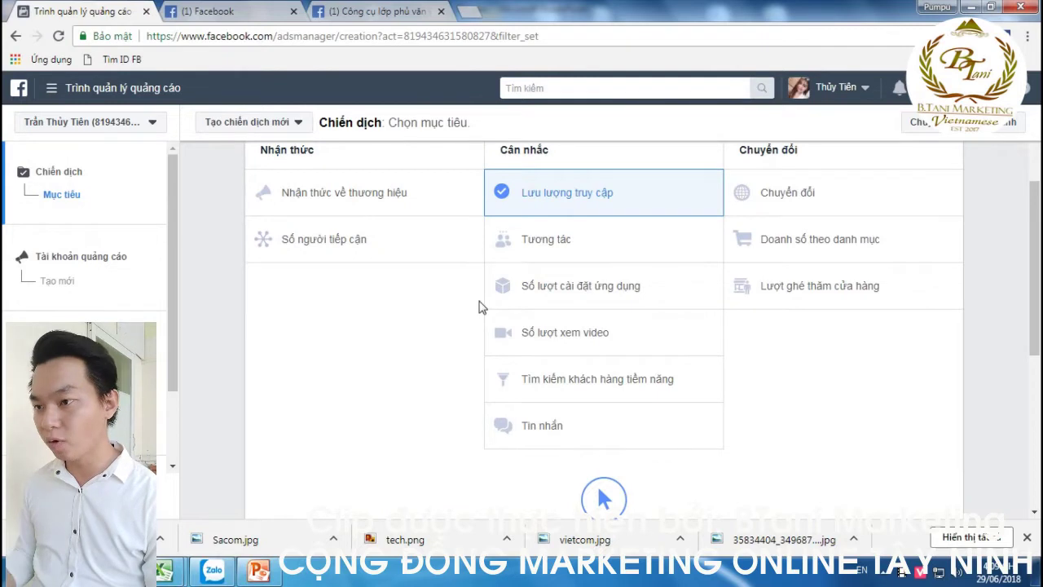
pyautogui.click(561, 239)
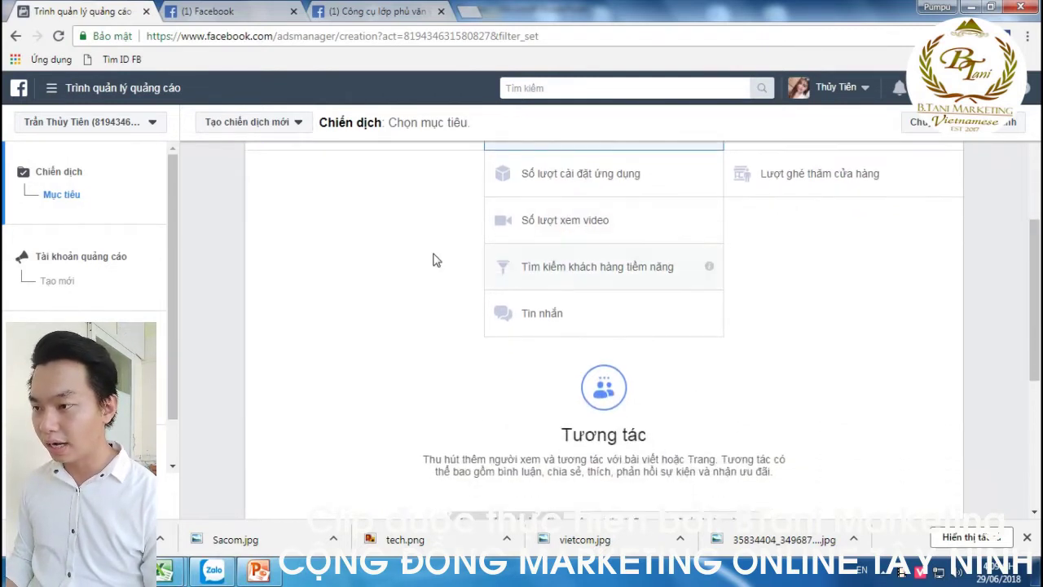
# Review the objectives and the engagement types Số lượt thích Trang and Phản hồi sự kiện, returning to Tương tác với bài viết.
pyautogui.scroll(1, 438, 260)
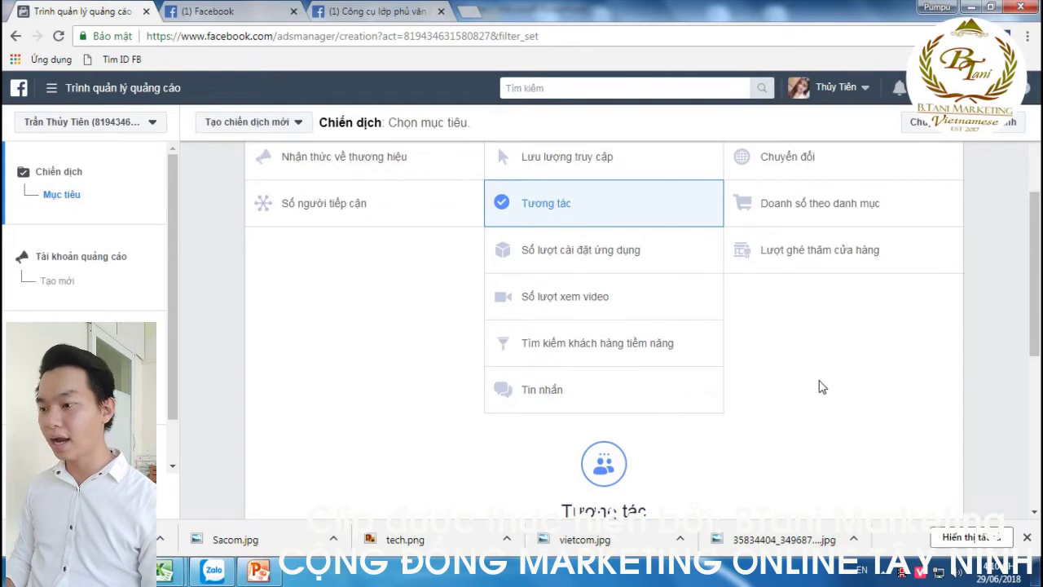
pyautogui.scroll(2, 820, 384)
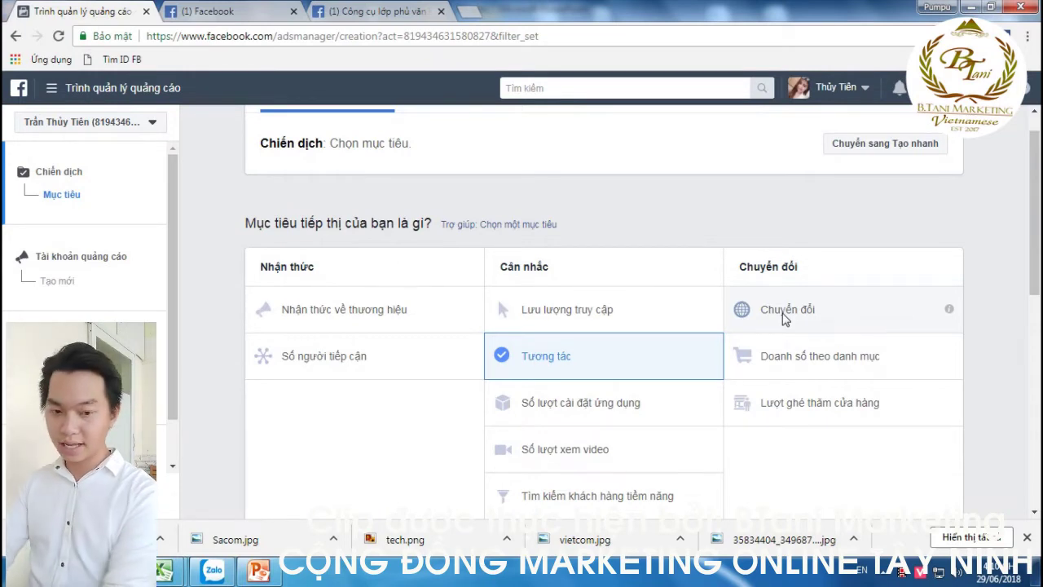
pyautogui.scroll(-1, 797, 326)
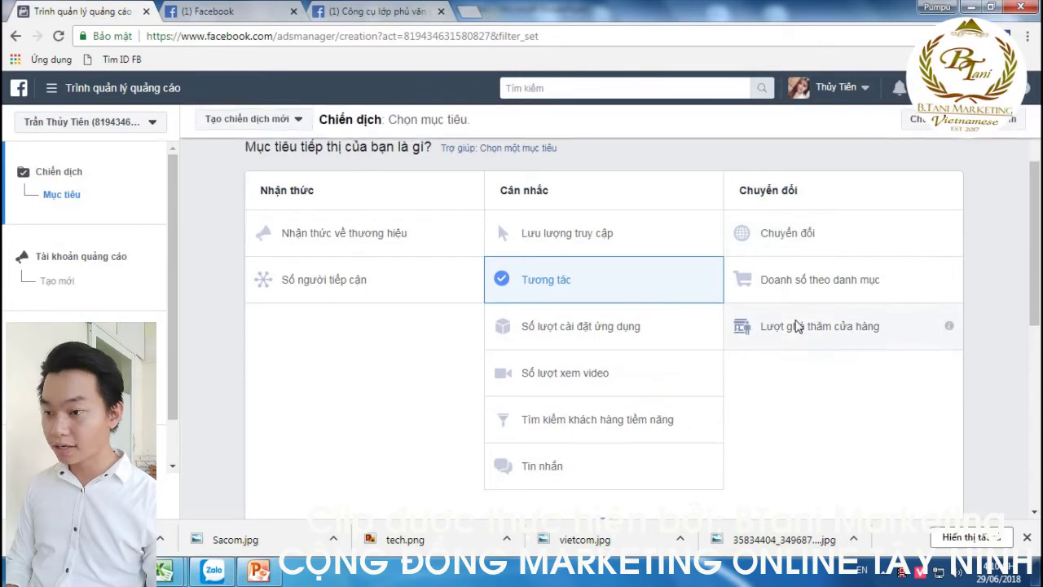
pyautogui.scroll(-2, 806, 375)
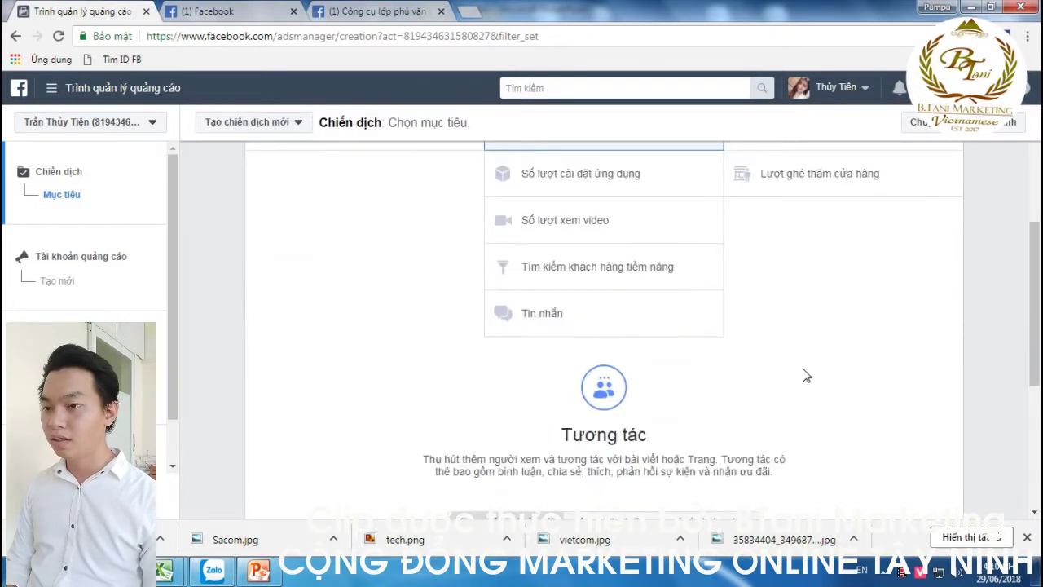
pyautogui.scroll(1, 804, 372)
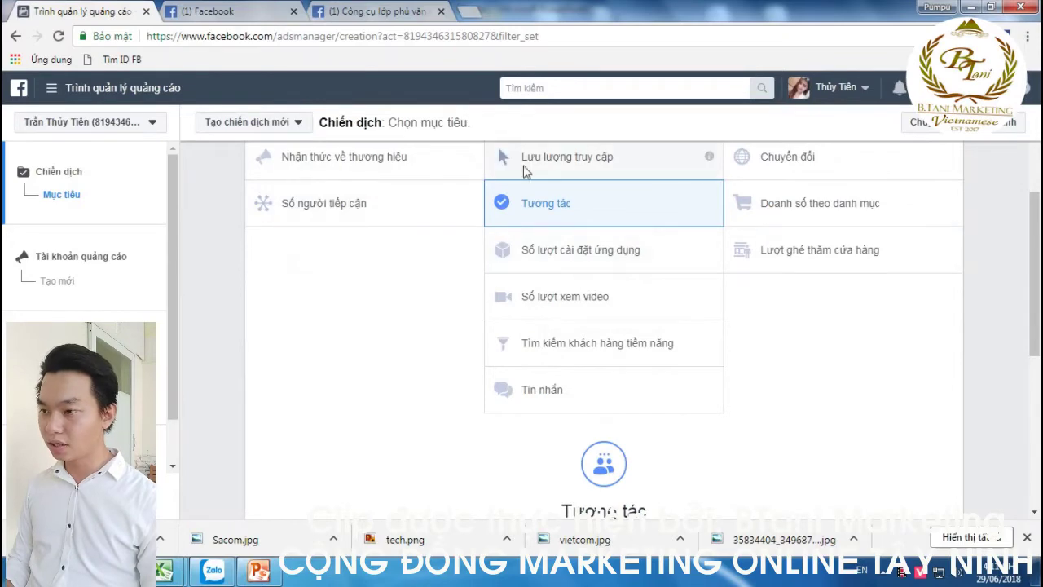
pyautogui.scroll(-4, 844, 421)
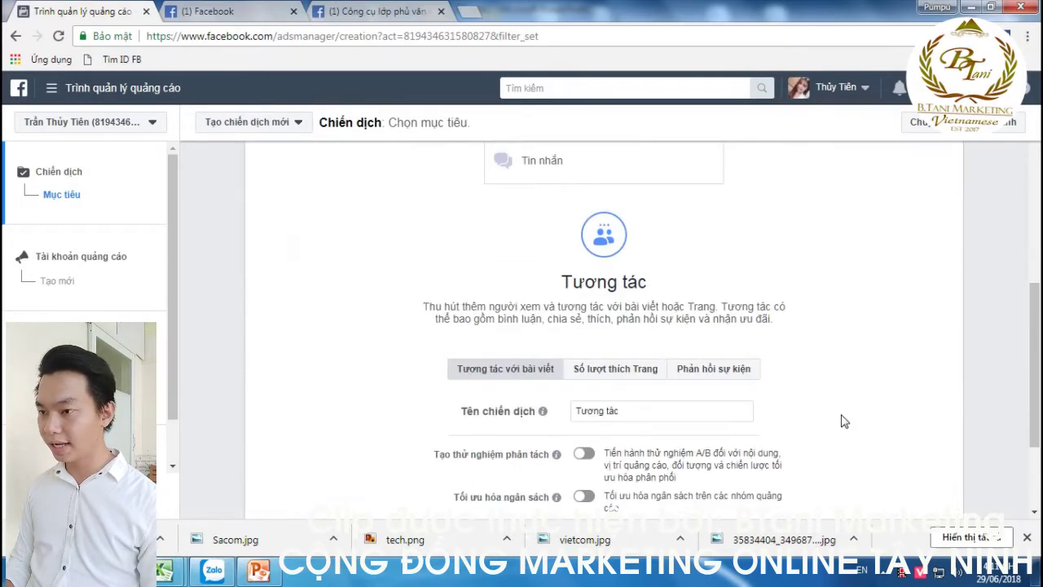
pyautogui.moveTo(542, 335)
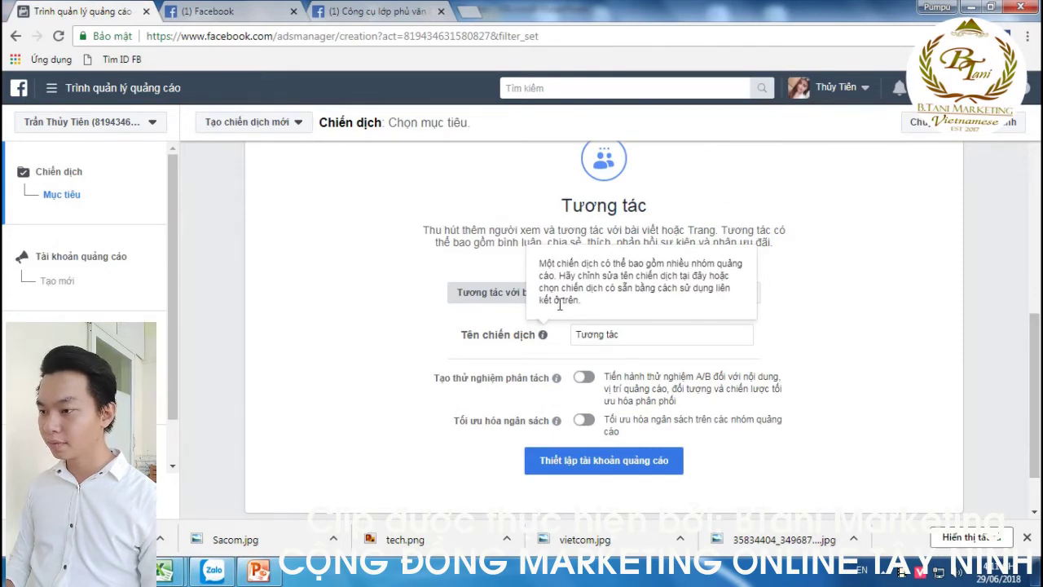
pyautogui.click(608, 328)
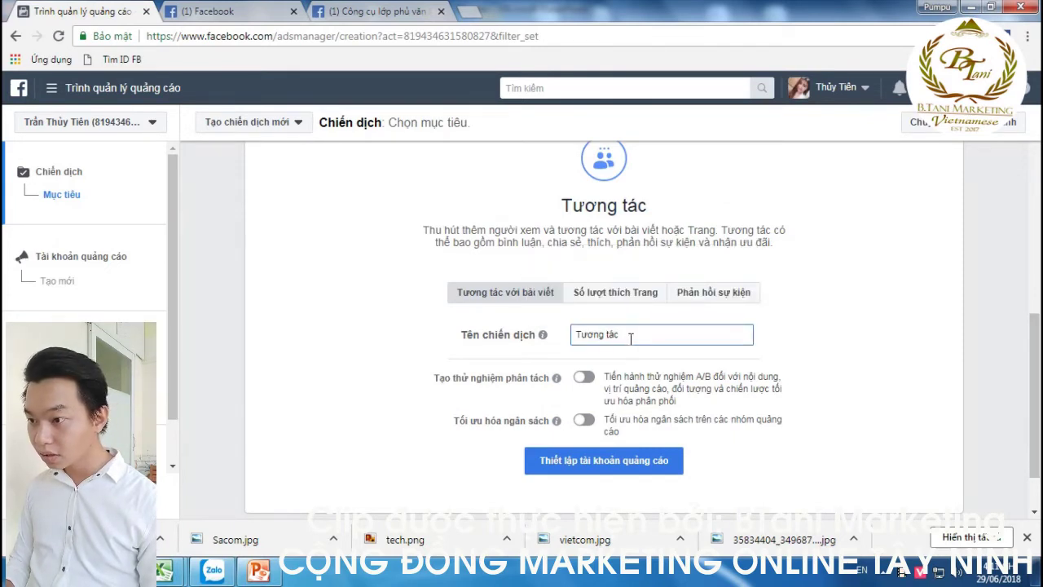
pyautogui.click(593, 300)
pyautogui.click(692, 301)
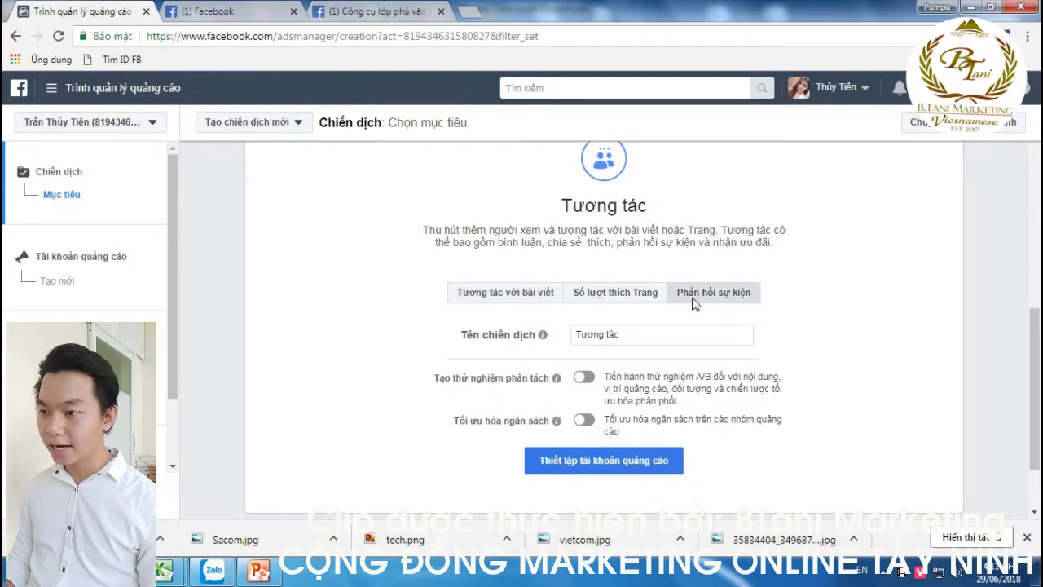
pyautogui.click(641, 293)
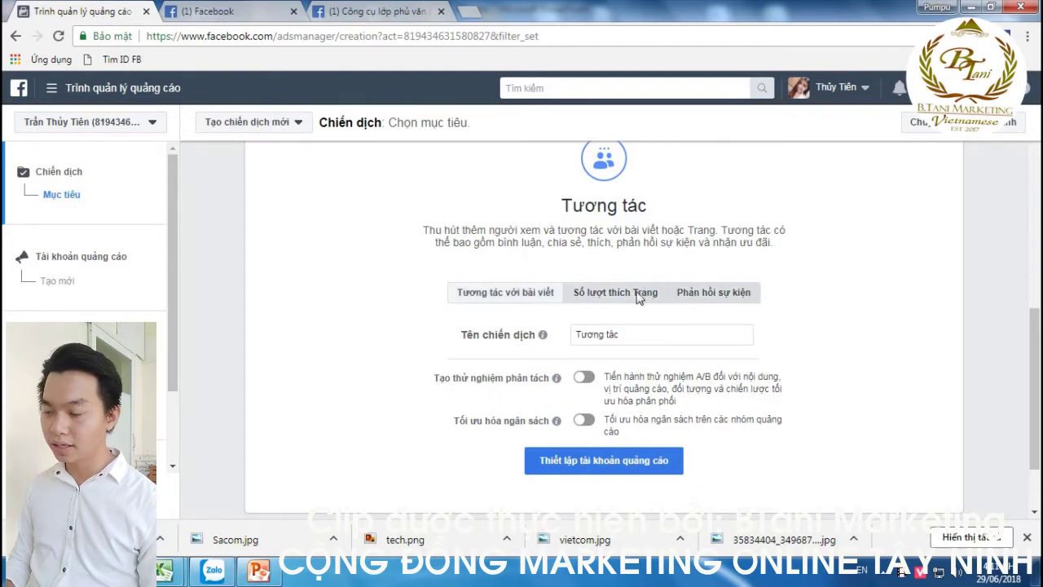
pyautogui.click(534, 297)
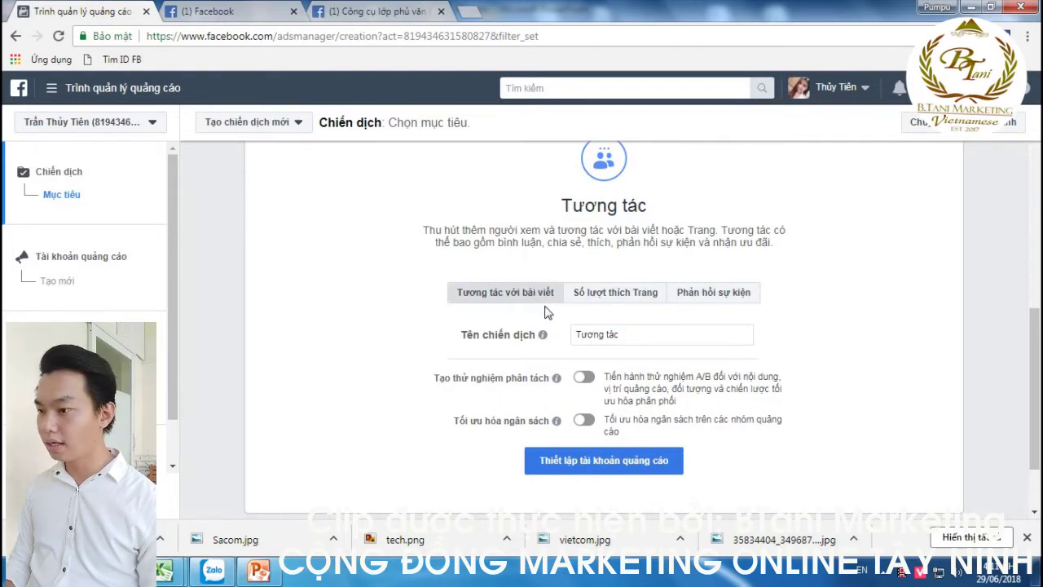
# Name the campaign Mỹ Phẩm and continue to the ad account setup.
pyautogui.click(633, 336)
pyautogui.tripleClick(633, 336)
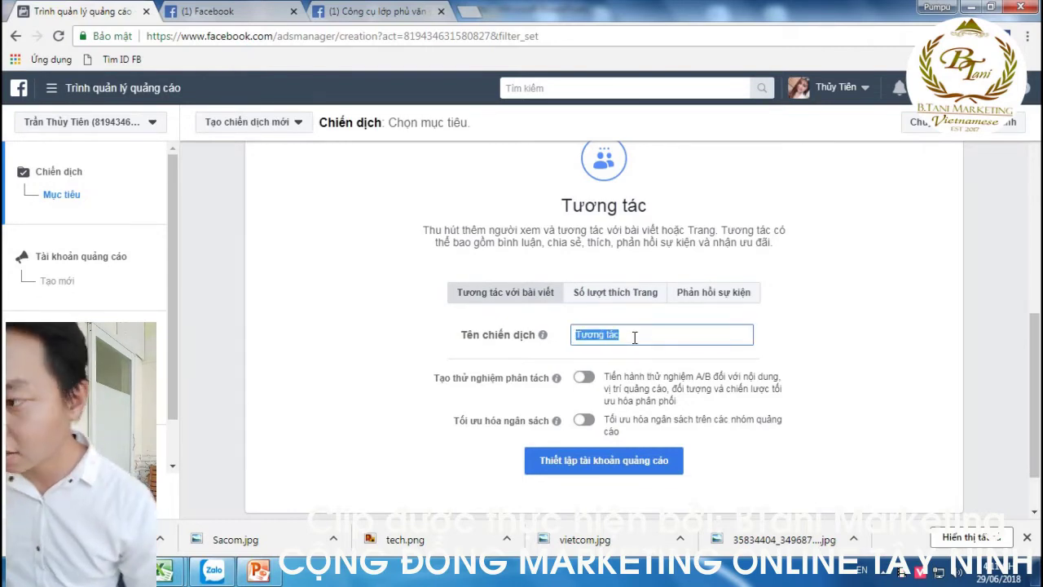
pyautogui.write('Mỹ ')
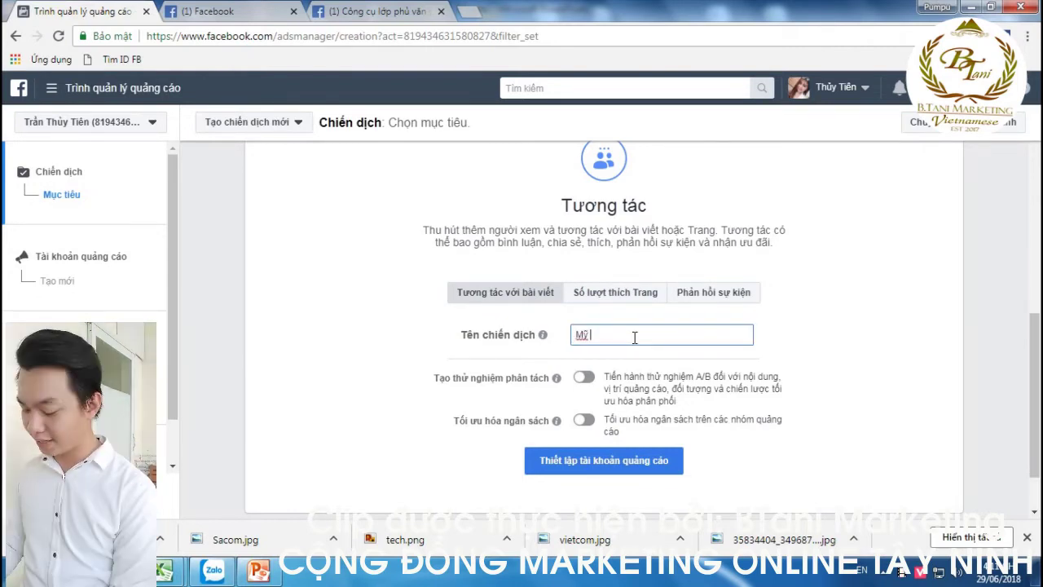
pyautogui.write('Phẩm')
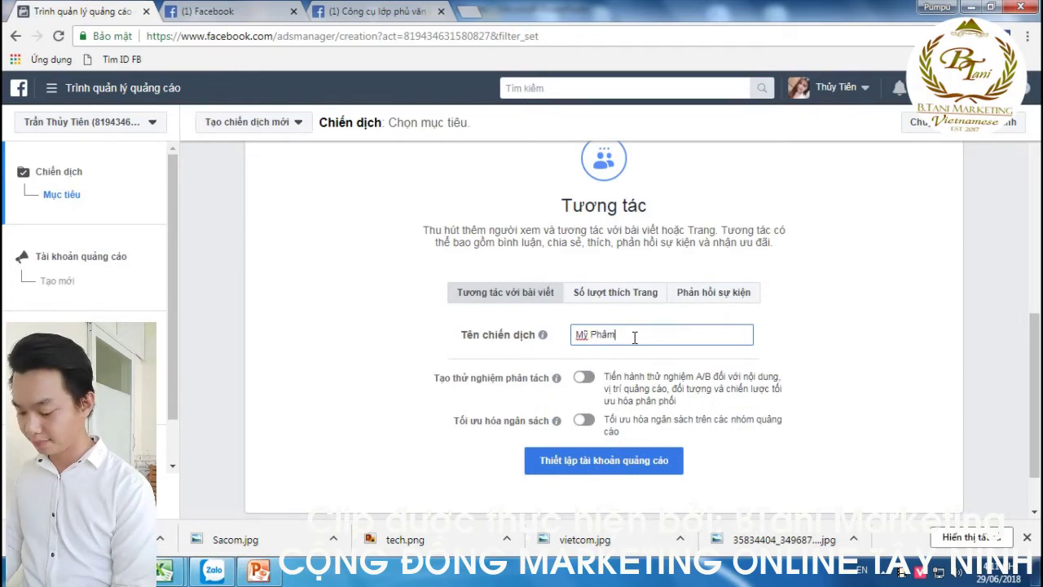
pyautogui.click(444, 350)
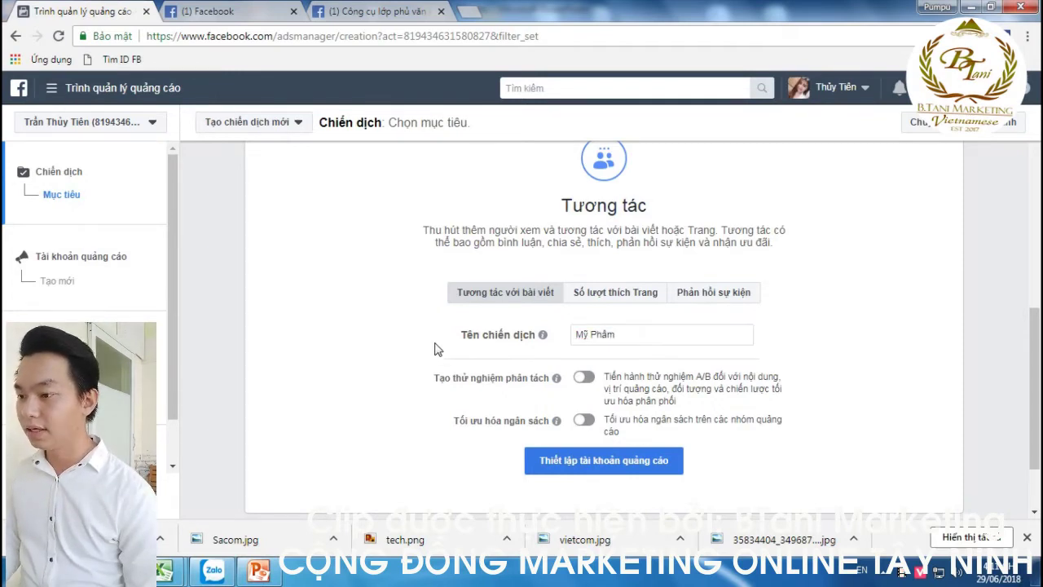
pyautogui.scroll(-1, 444, 350)
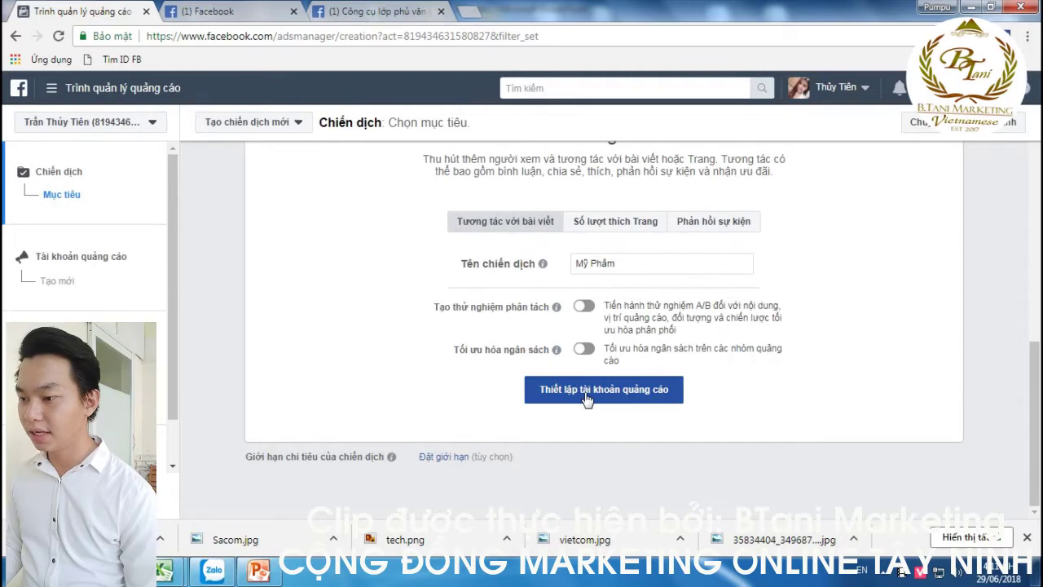
pyautogui.click(586, 396)
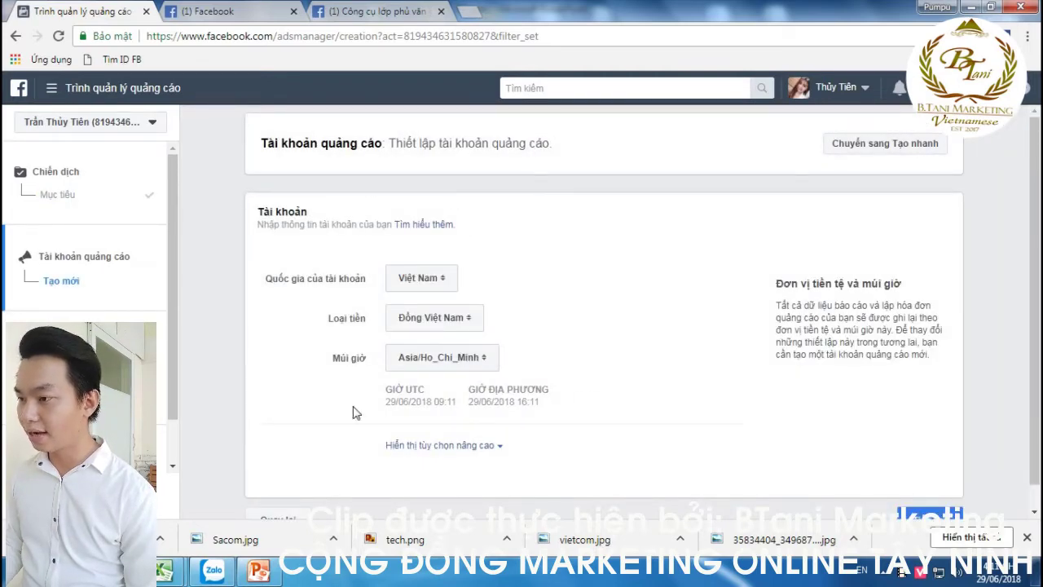
# Reveal the ad account's advanced options, check the account name, and accept the Việt Nam, Đồng Việt Nam and Asia/Ho_Chi_Minh settings.
pyautogui.scroll(-1, 358, 412)
pyautogui.click(413, 420)
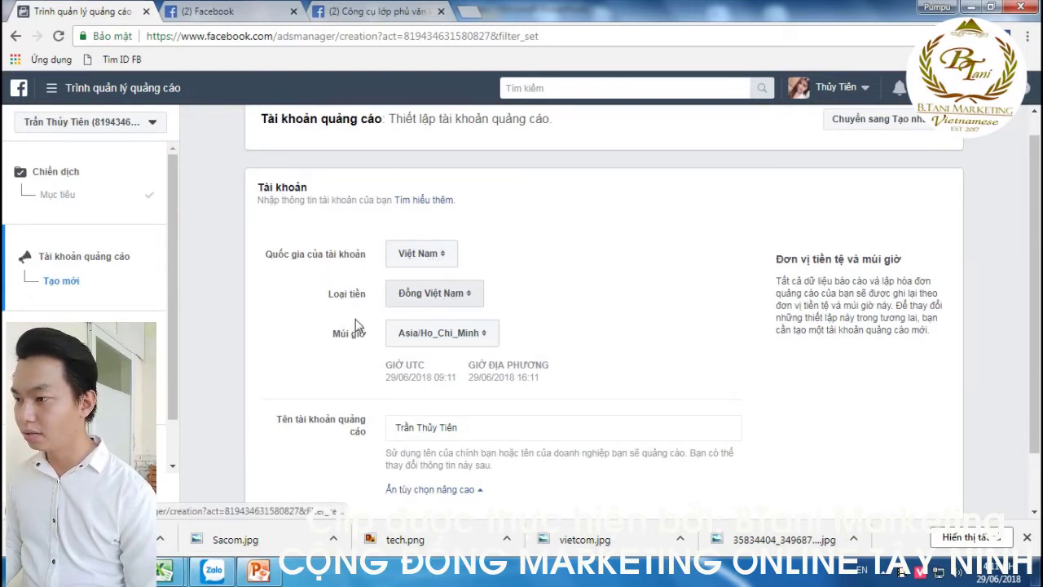
pyautogui.scroll(-1, 366, 351)
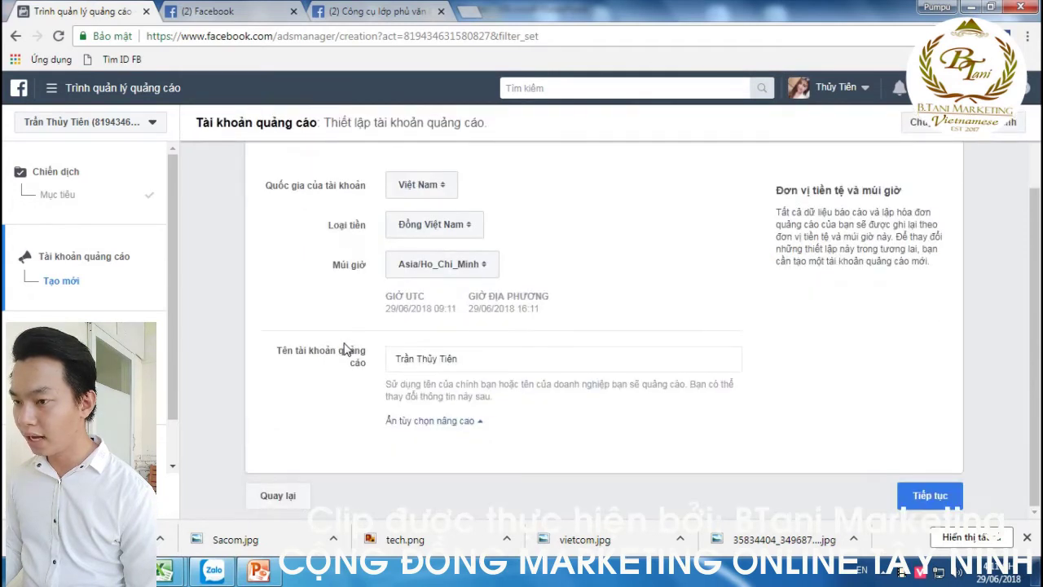
pyautogui.moveTo(473, 361); pyautogui.dragTo(391, 367)
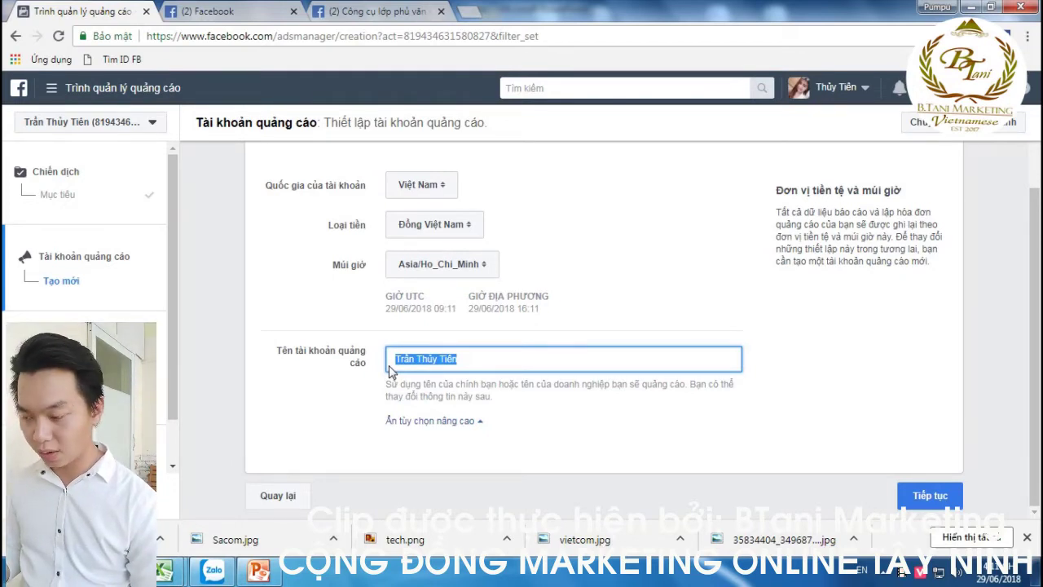
pyautogui.click(476, 359)
pyautogui.click(728, 459)
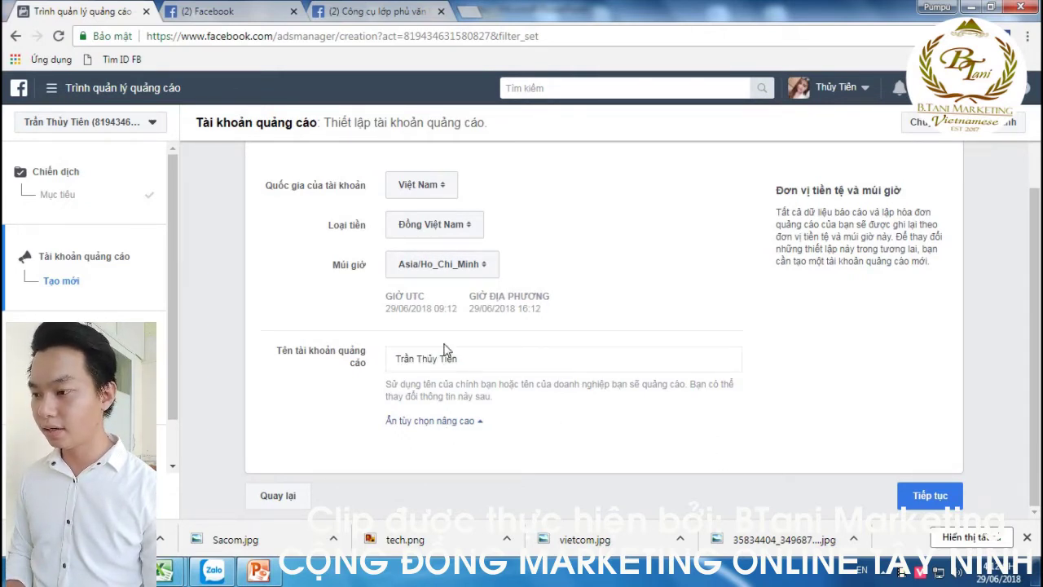
pyautogui.click(934, 497)
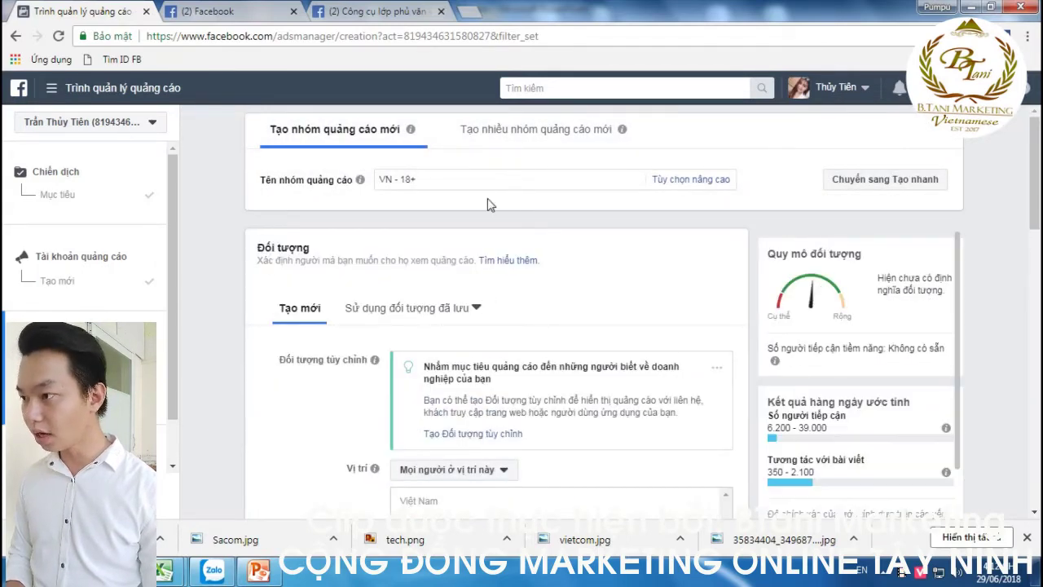
# Rename the ad set as Mỹ Phẩm Tháng 6.
pyautogui.click(438, 177)
pyautogui.tripleClick(438, 177)
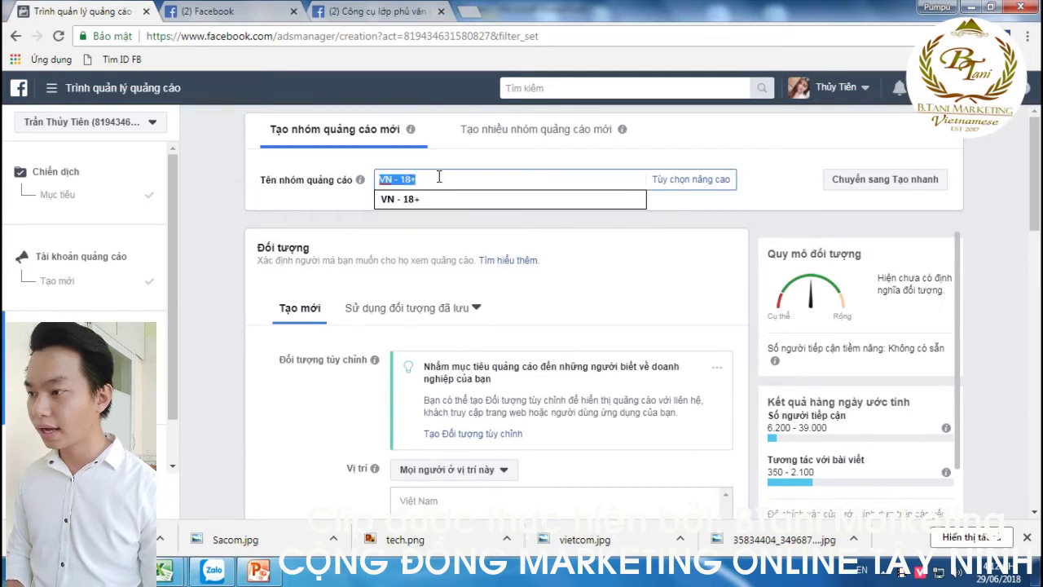
pyautogui.press('BackSpace')
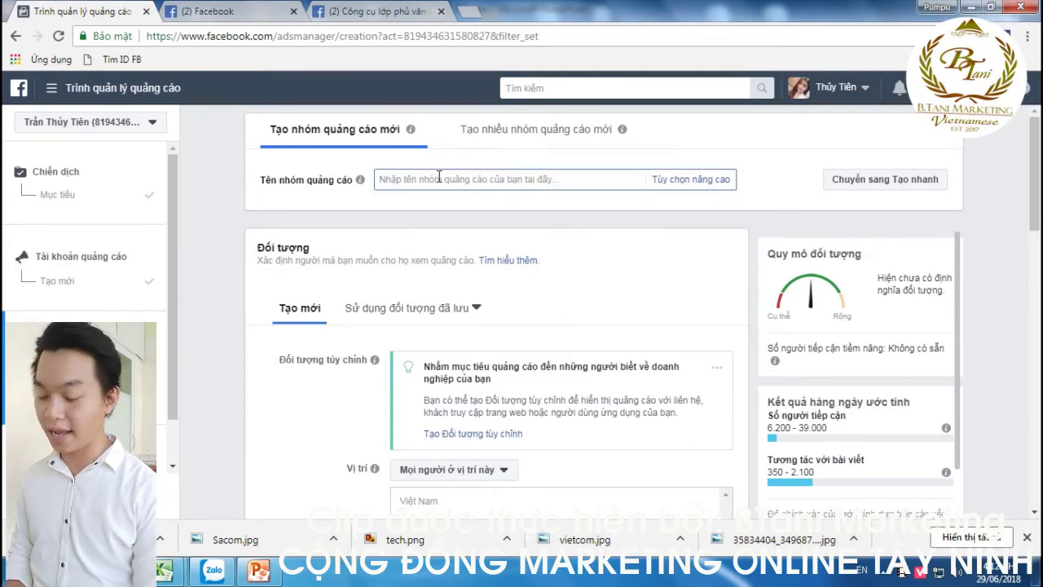
pyautogui.write('Mỹ')
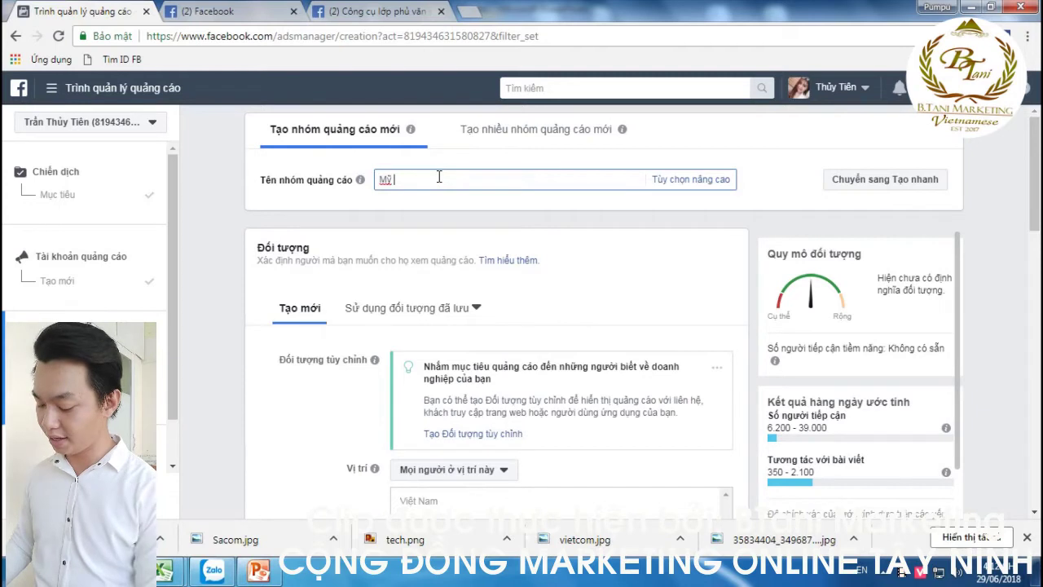
pyautogui.write(' Phẩm')
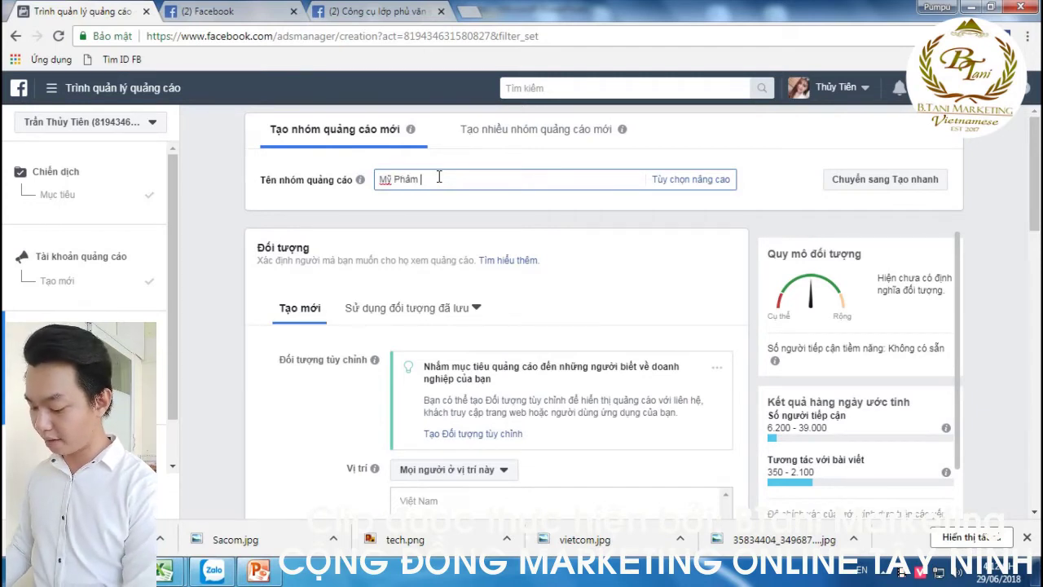
pyautogui.write(' Tháng 6')
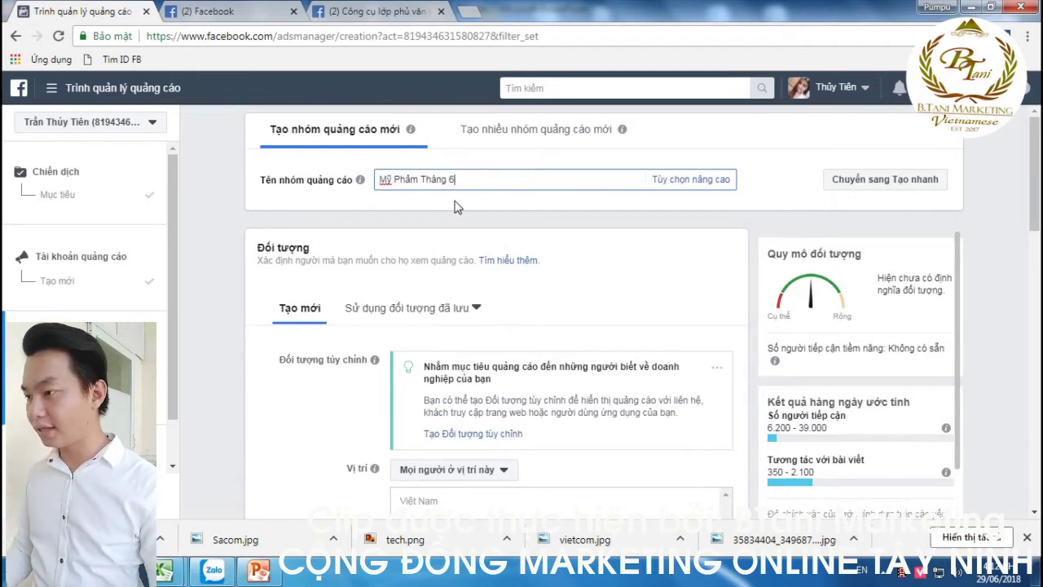
pyautogui.click(455, 206)
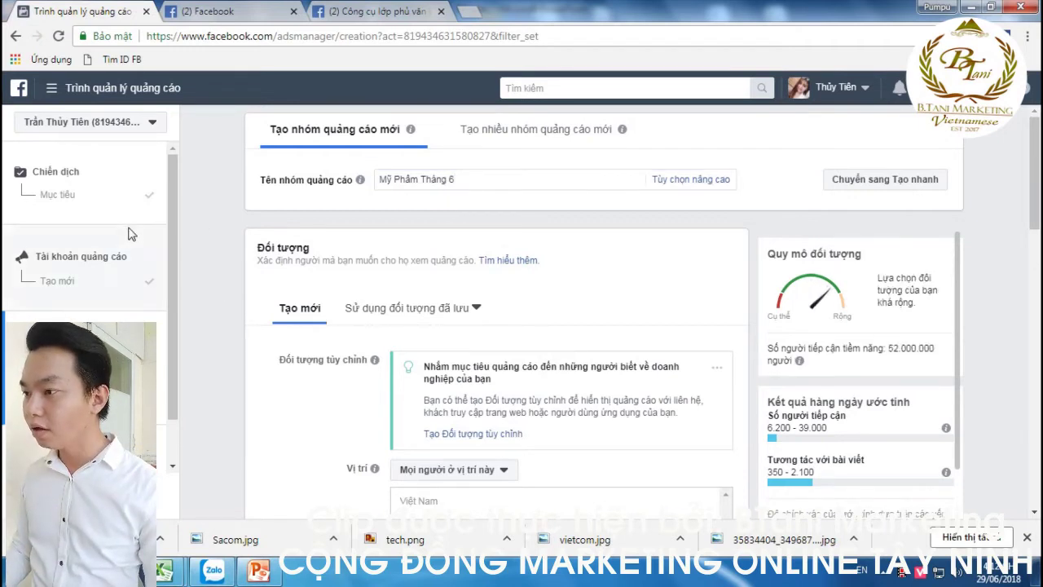
# Examine the ways of creating a custom audience (Đối tượng tùy chỉnh) and close the dialog without choosing one.
pyautogui.scroll(-1, 407, 214)
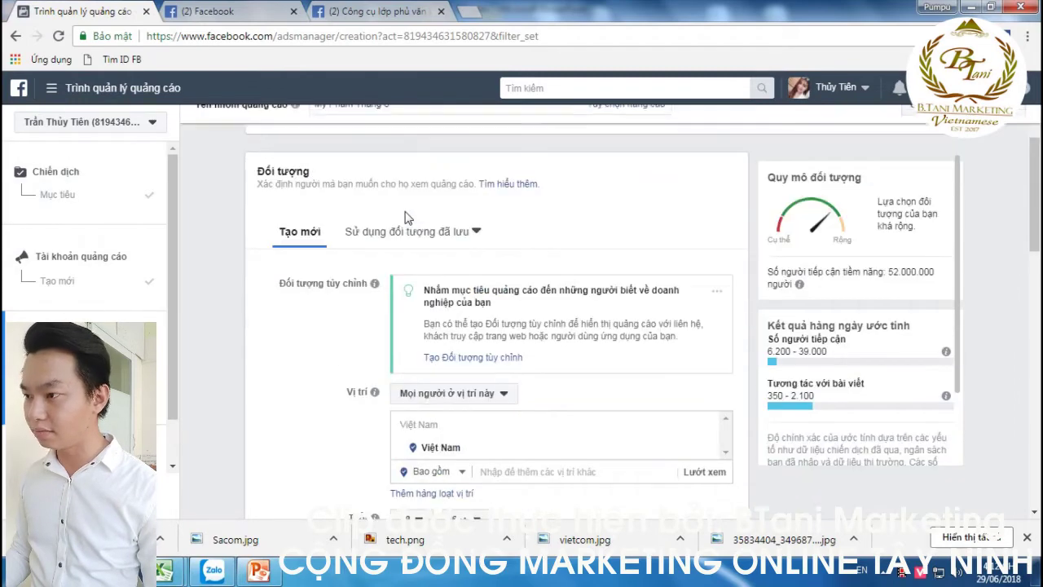
pyautogui.scroll(-1, 334, 312)
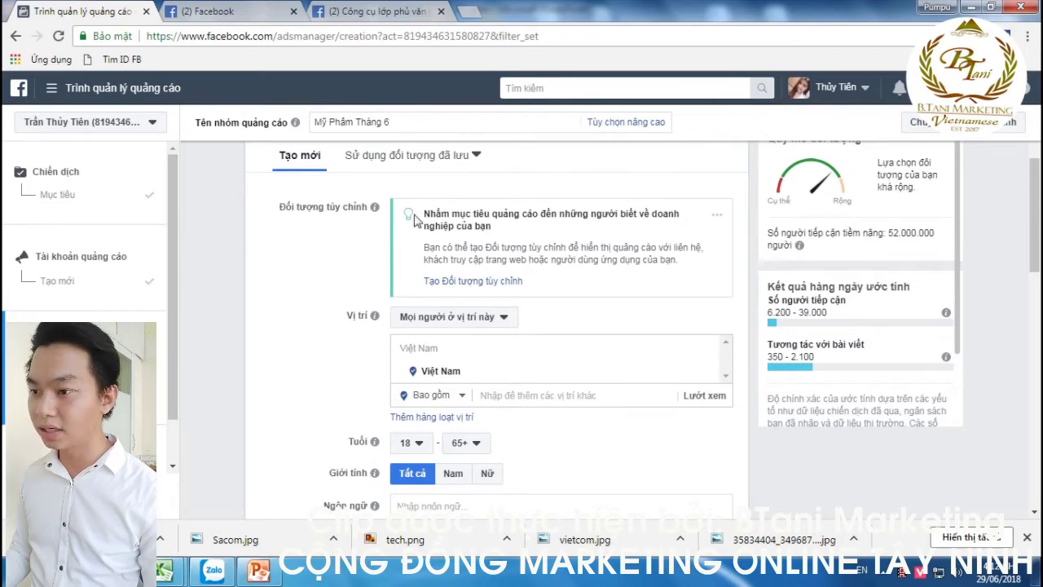
pyautogui.click(487, 287)
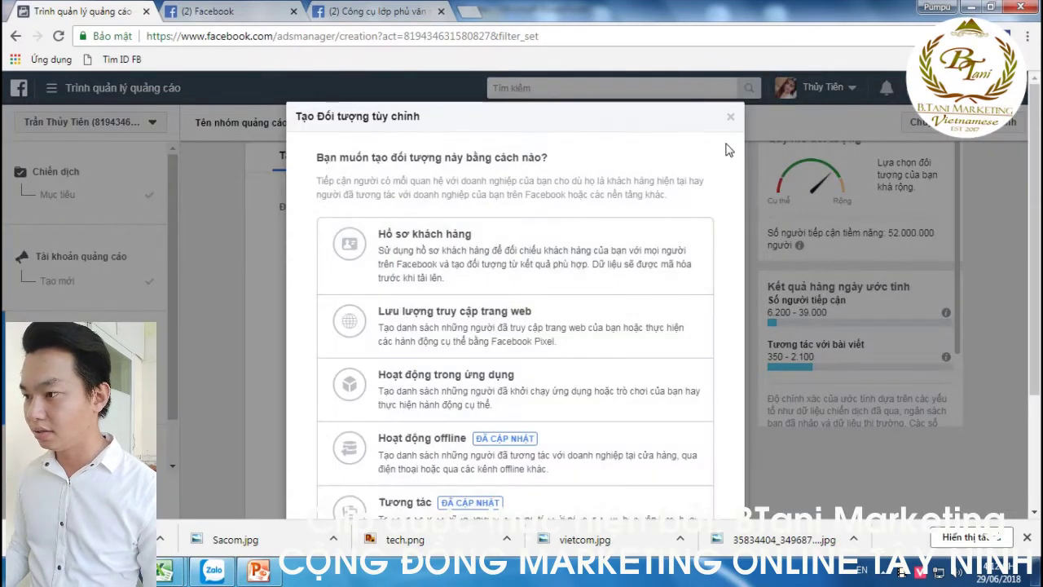
pyautogui.click(731, 117)
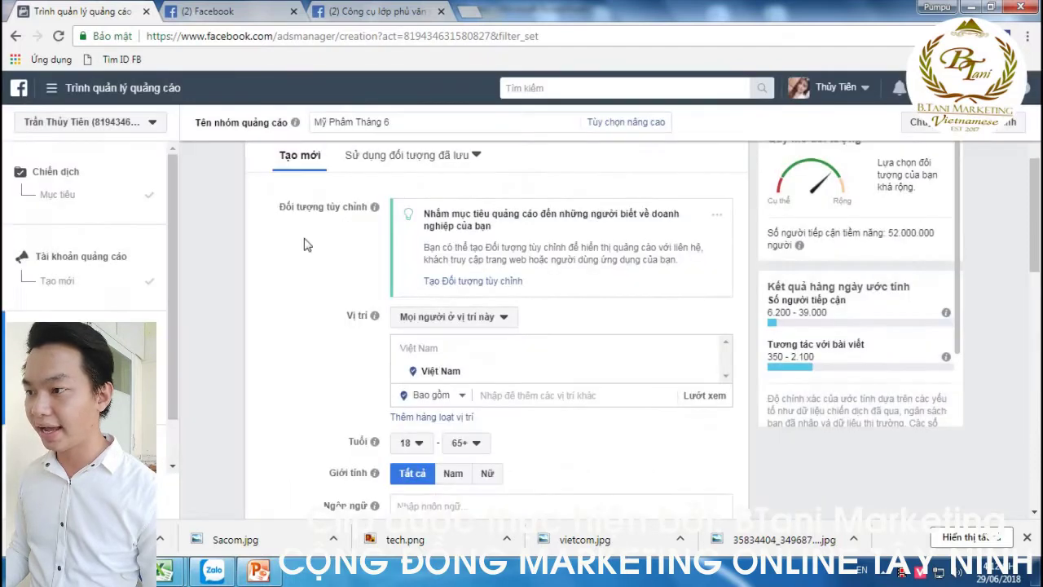
pyautogui.scroll(-1, 304, 243)
pyautogui.scroll(1, 304, 243)
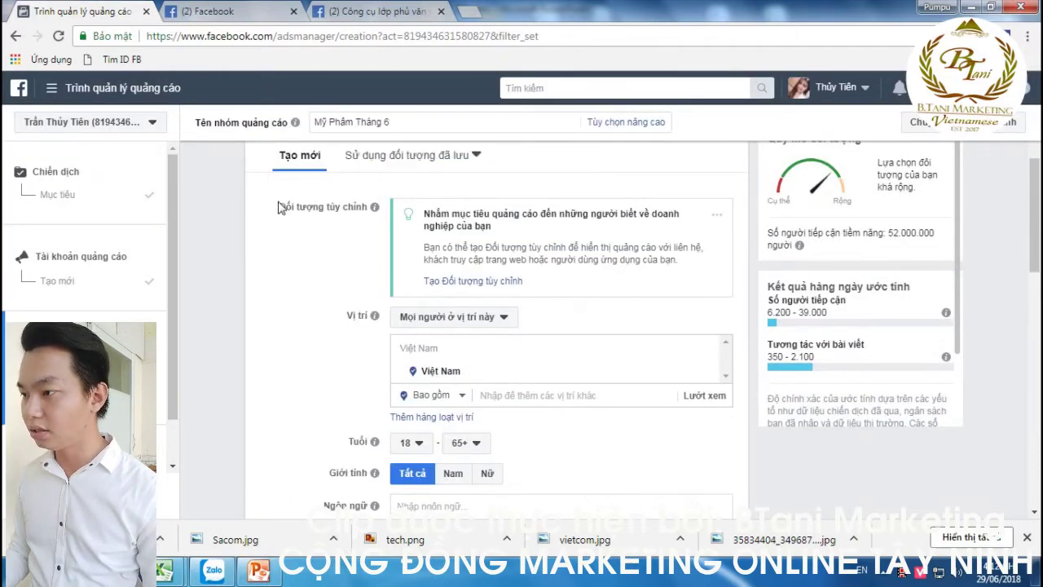
pyautogui.moveTo(374, 207)
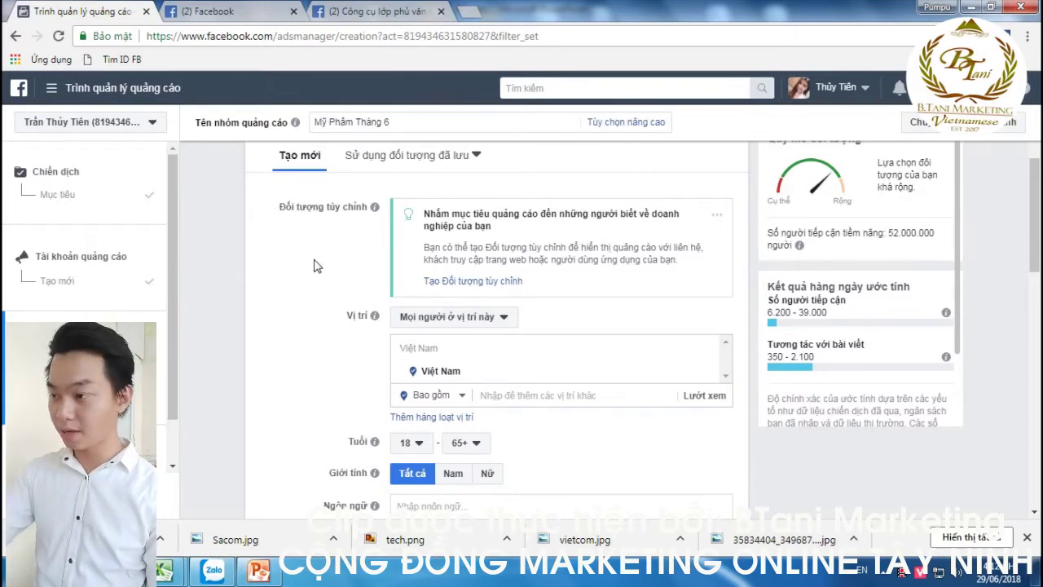
# Remove Việt Nam from the audience's targeted locations and add it back as a country.
pyautogui.scroll(-1, 317, 265)
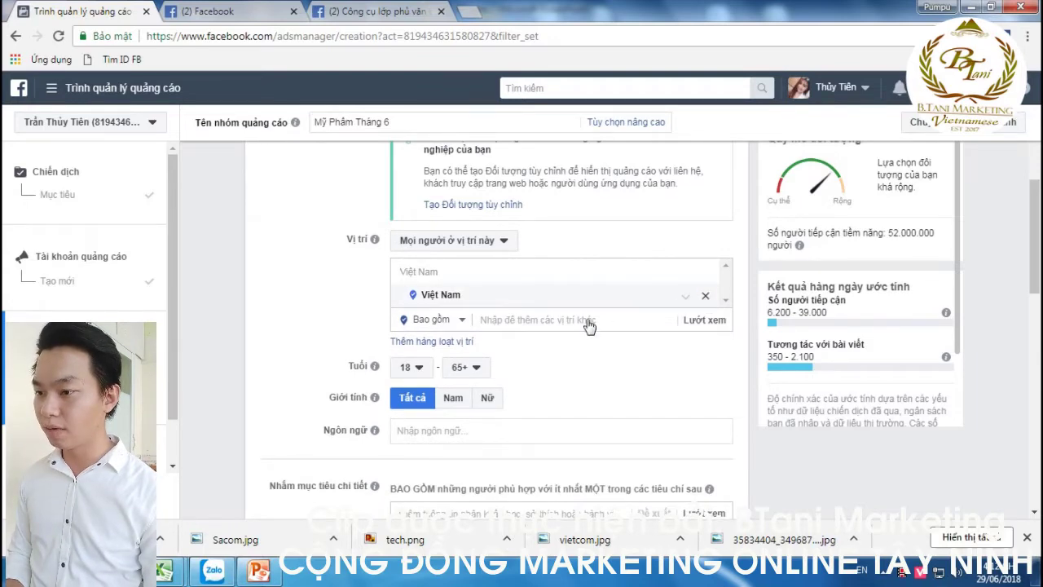
pyautogui.press('BackSpace')
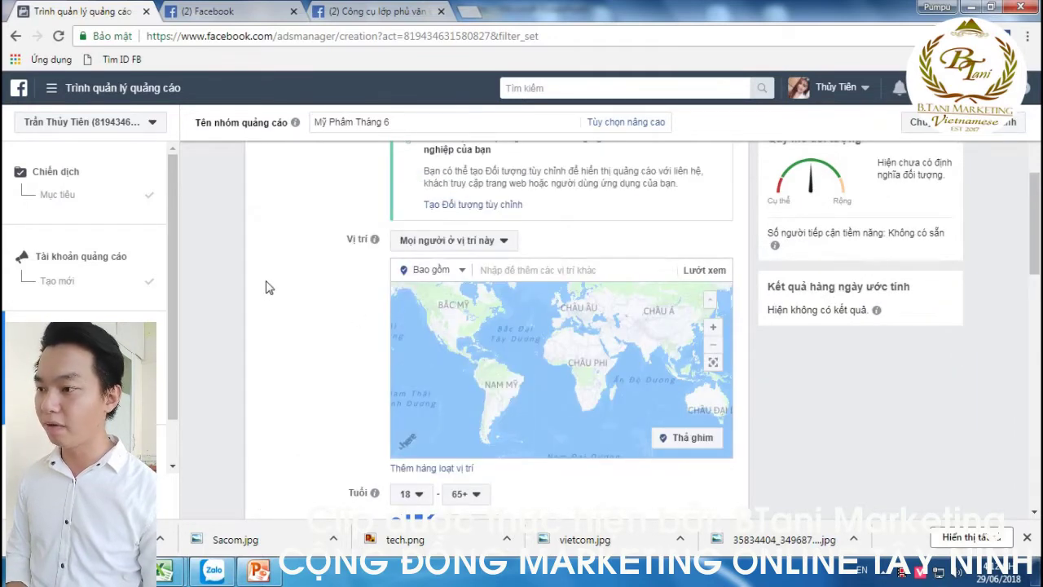
pyautogui.scroll(-1, 269, 287)
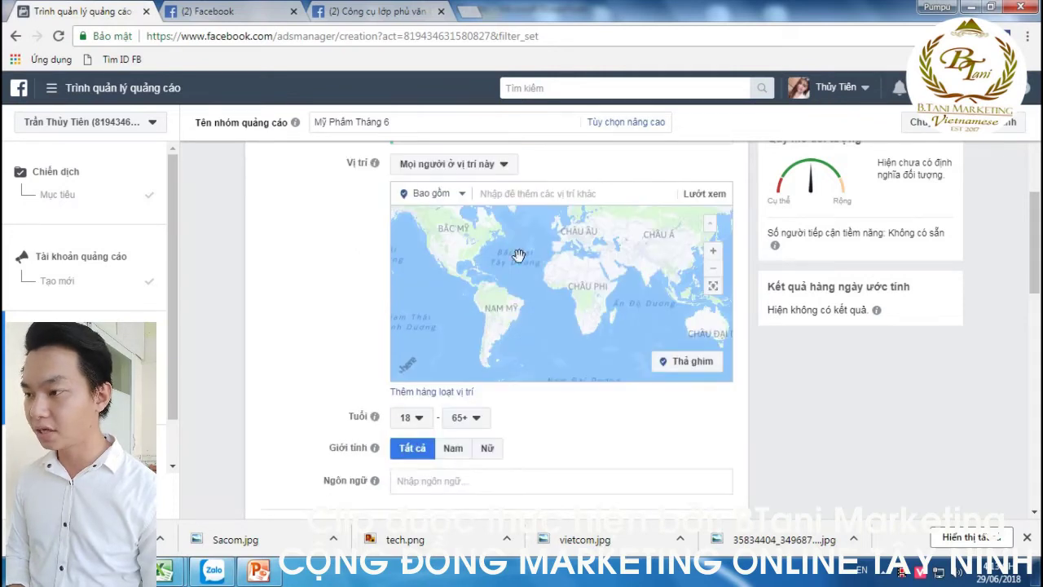
pyautogui.click(523, 202)
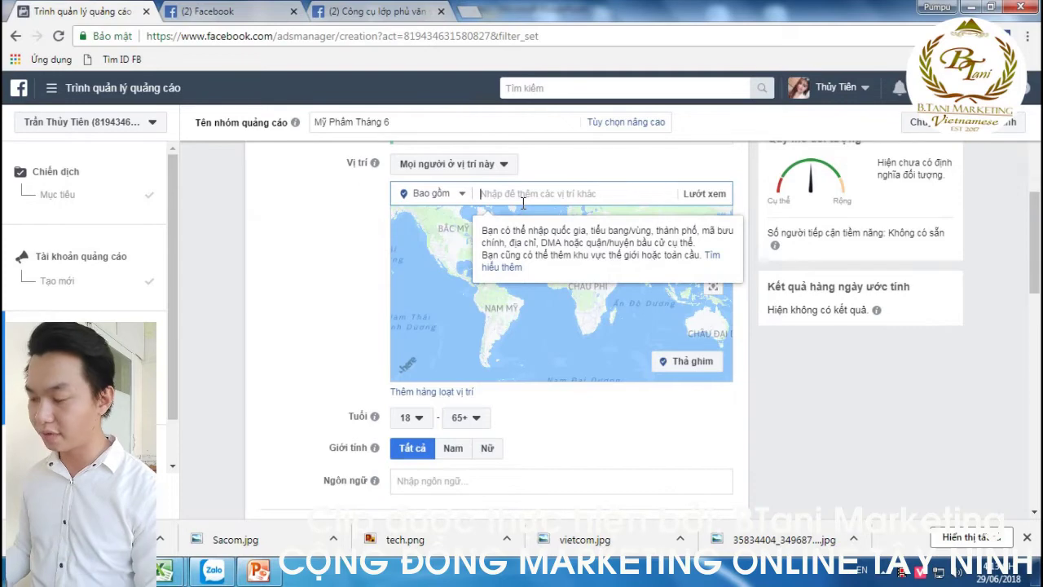
pyautogui.write('việt nam')
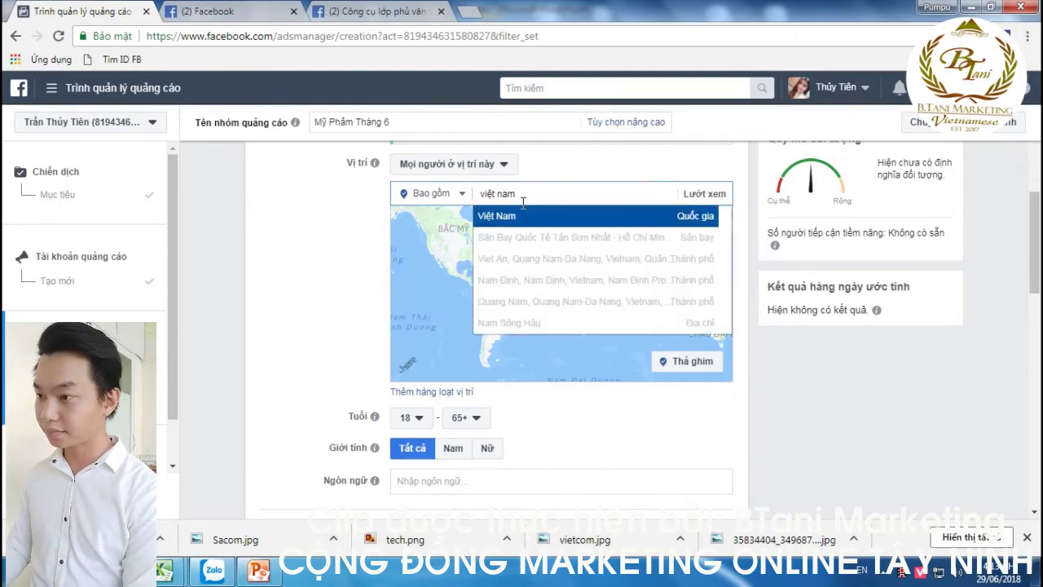
pyautogui.click(530, 217)
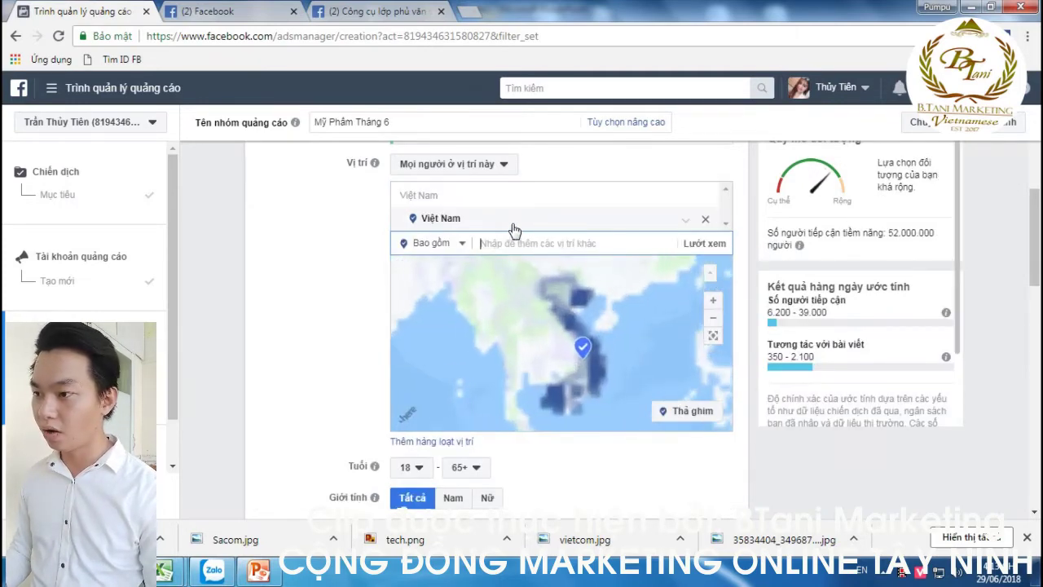
pyautogui.click(568, 242)
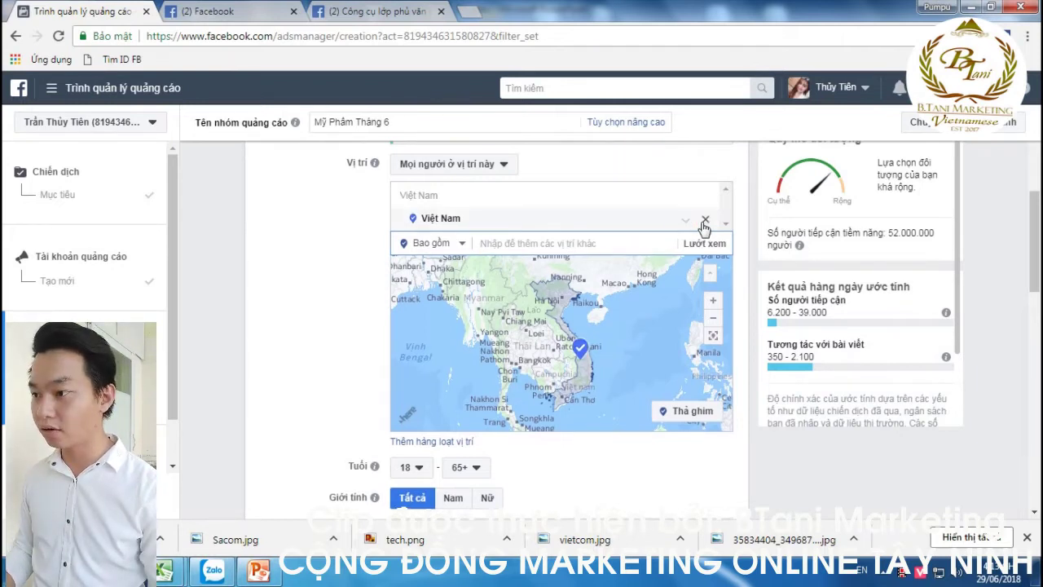
# Replace Việt Nam in the audience's locations with the city Tây Ninh, Tây Ninh Province, and review the remaining targeting fields.
pyautogui.click(703, 218)
pyautogui.click(555, 200)
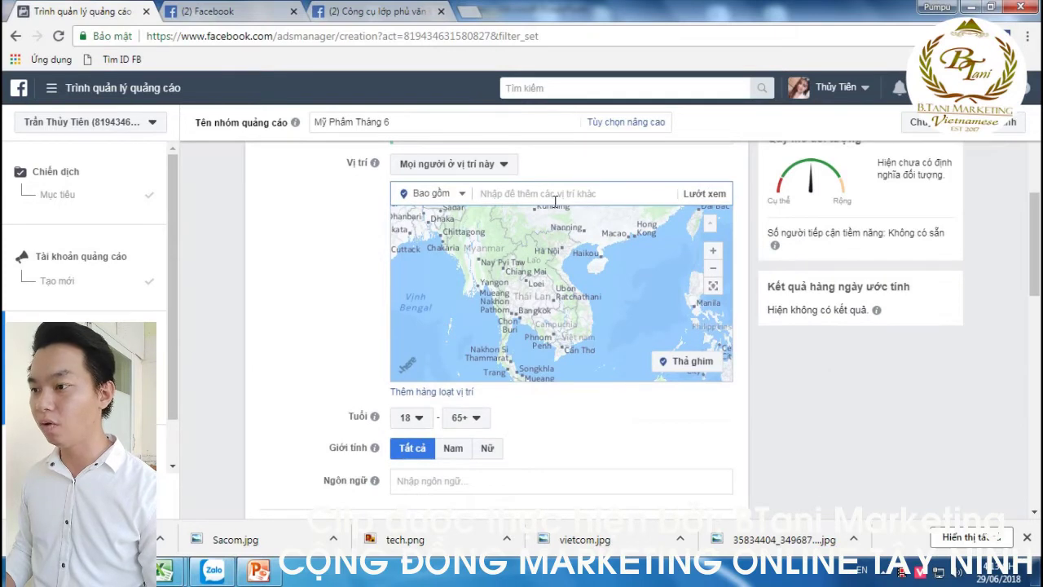
pyautogui.write('tây ninh')
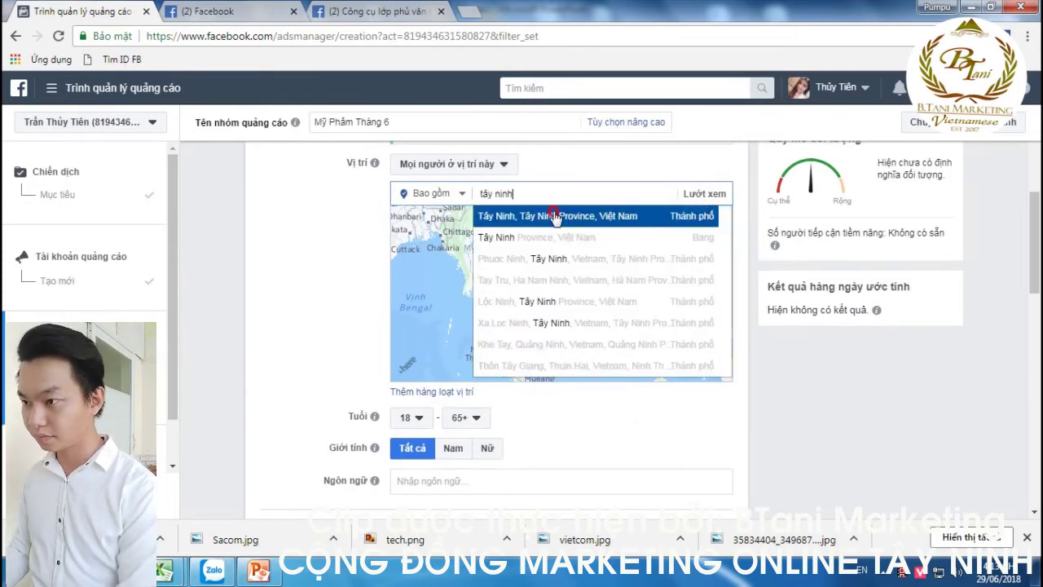
pyautogui.click(554, 215)
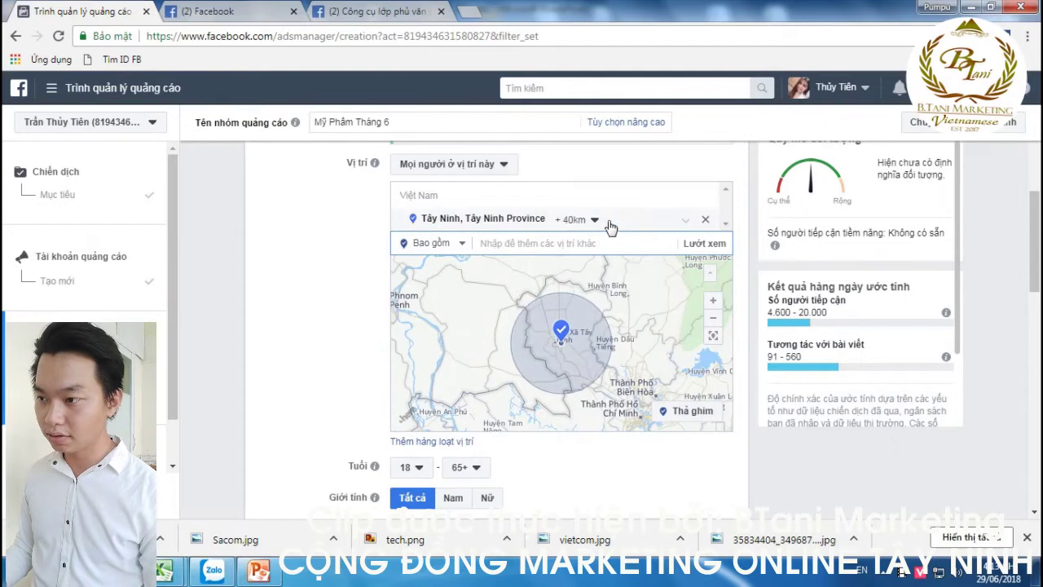
pyautogui.scroll(-4, 336, 365)
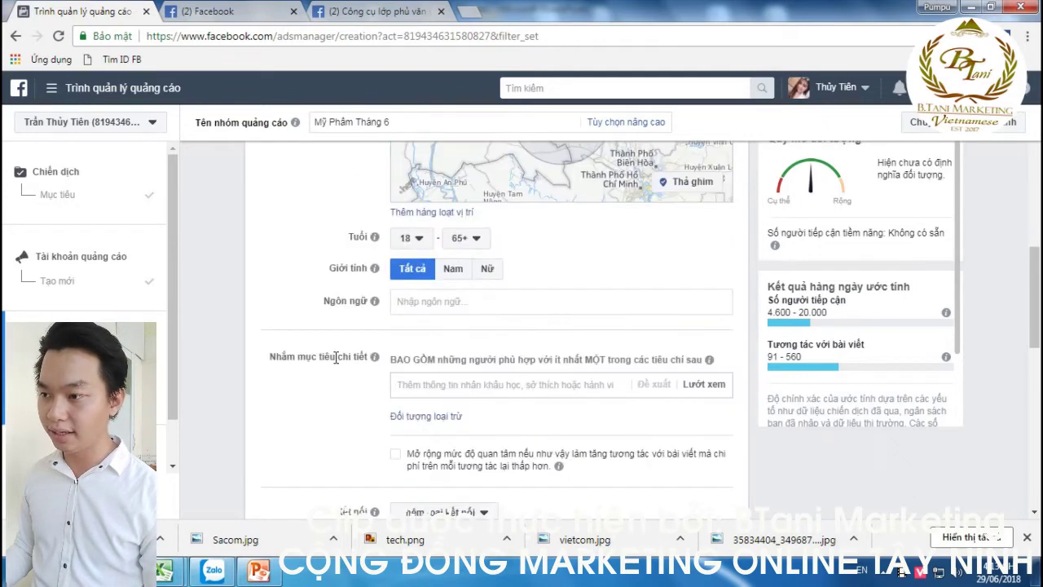
pyautogui.scroll(4, 456, 432)
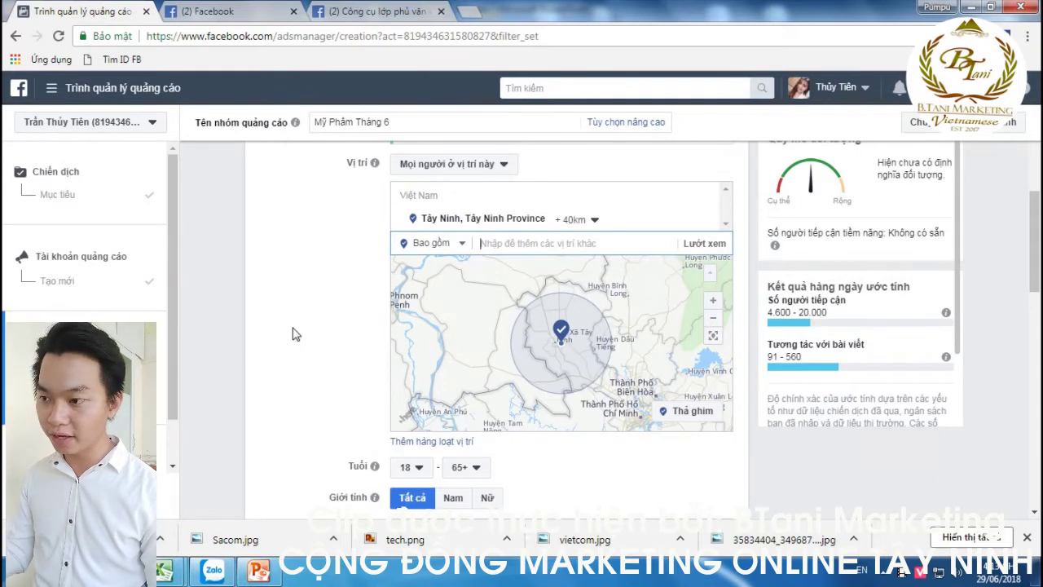
# Drop a location pin in central Tây Ninh, at the road junction just northwest of Công viên 30 Tháng 4.
pyautogui.scroll(3, 551, 353)
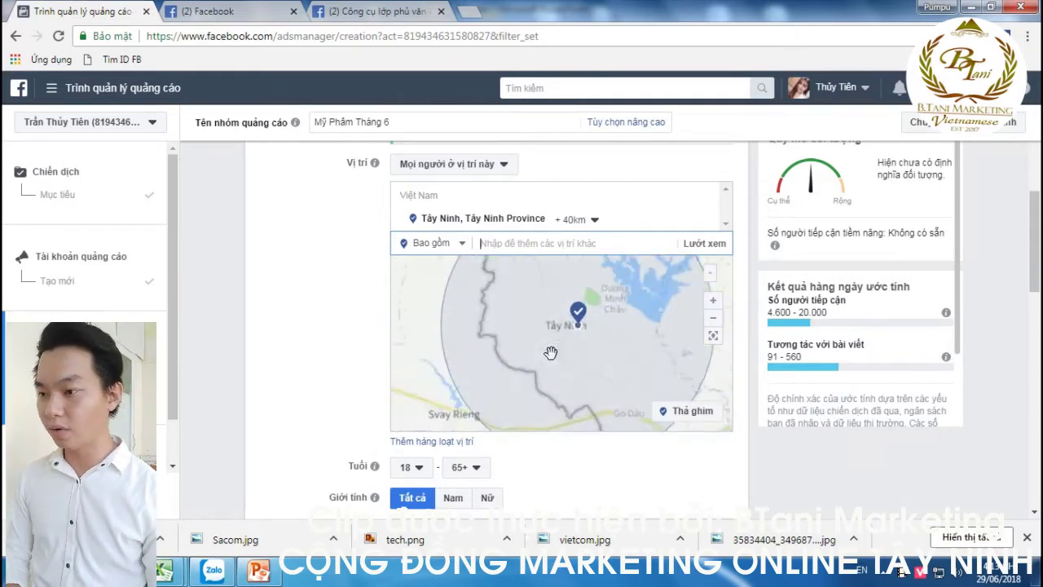
pyautogui.scroll(2, 589, 329)
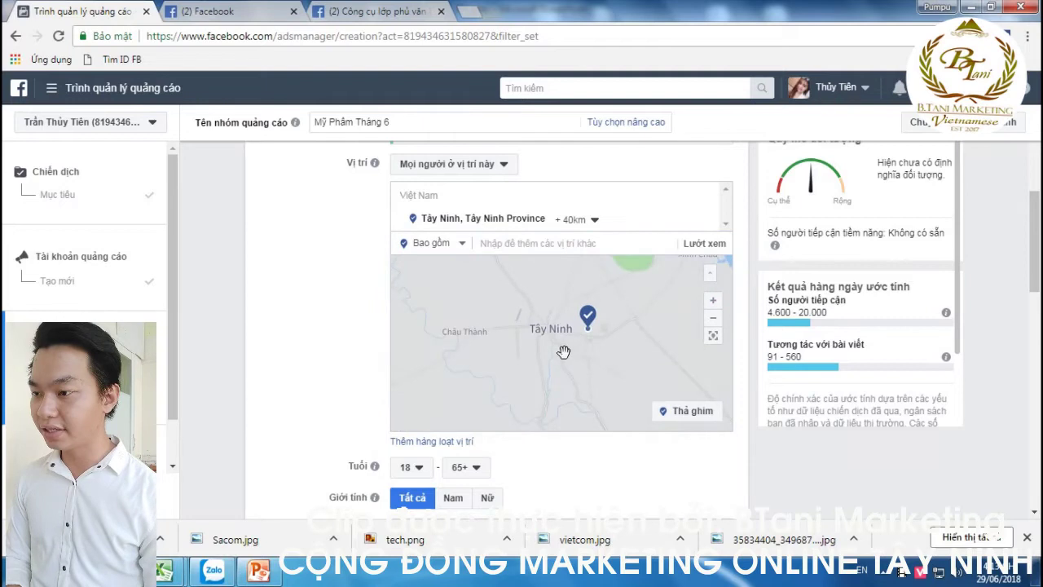
pyautogui.scroll(1, 508, 338)
pyautogui.moveTo(508, 338); pyautogui.dragTo(515, 361)
pyautogui.scroll(1, 514, 361)
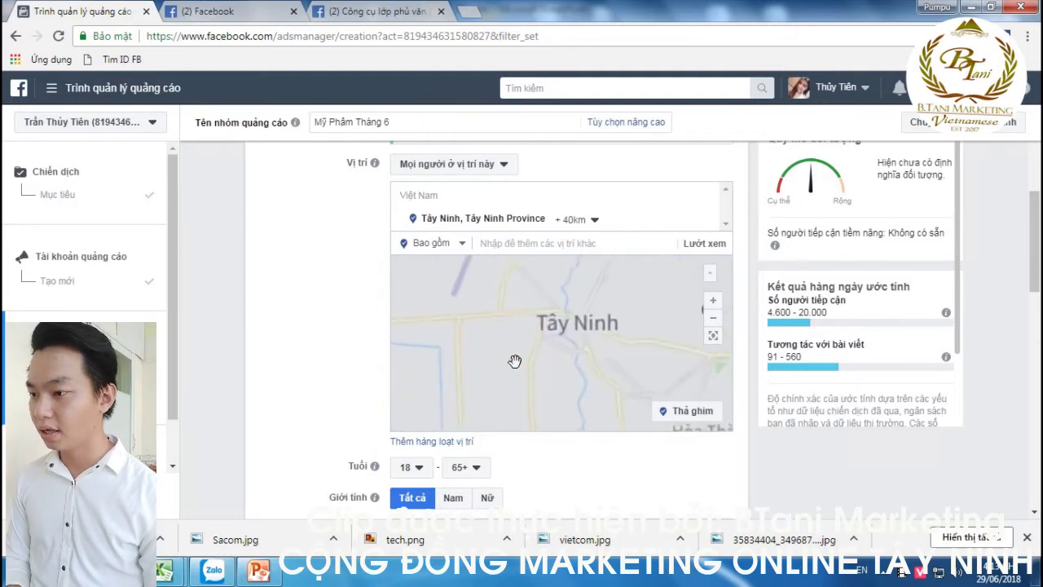
pyautogui.moveTo(636, 334); pyautogui.dragTo(557, 352)
pyautogui.scroll(1, 557, 352)
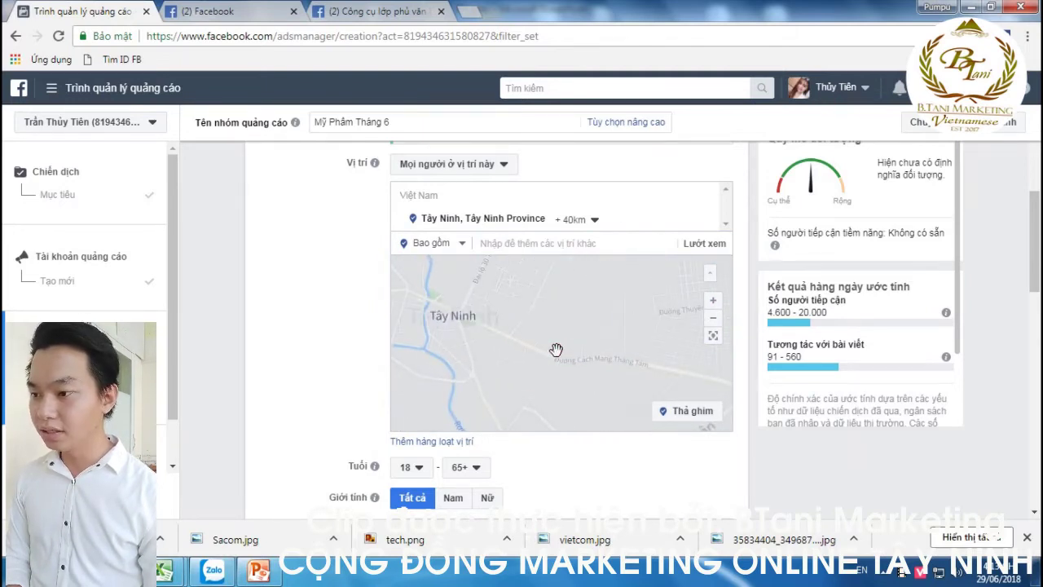
pyautogui.scroll(2, 466, 342)
pyautogui.scroll(1, 529, 350)
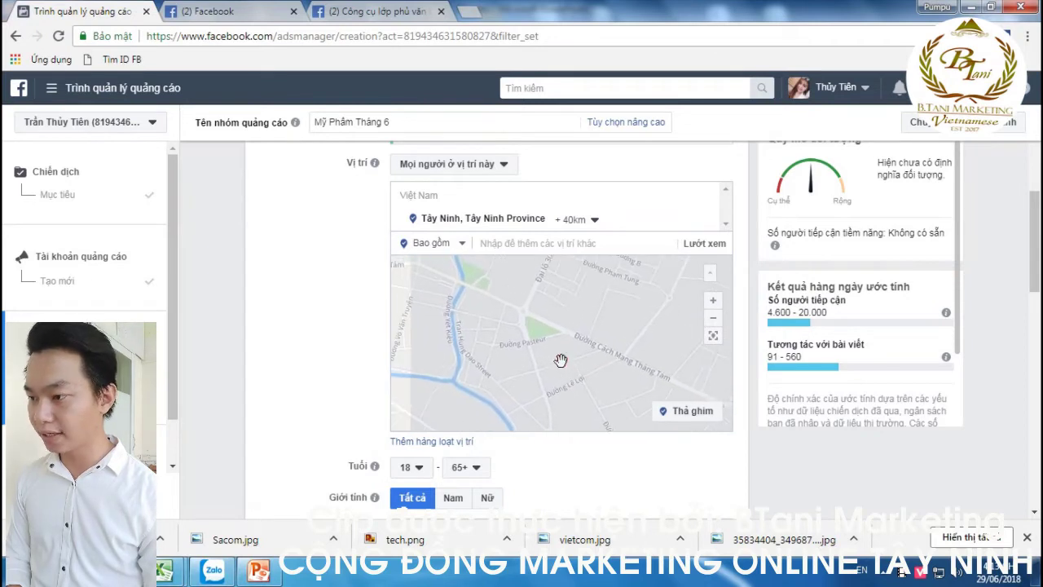
pyautogui.scroll(1, 493, 326)
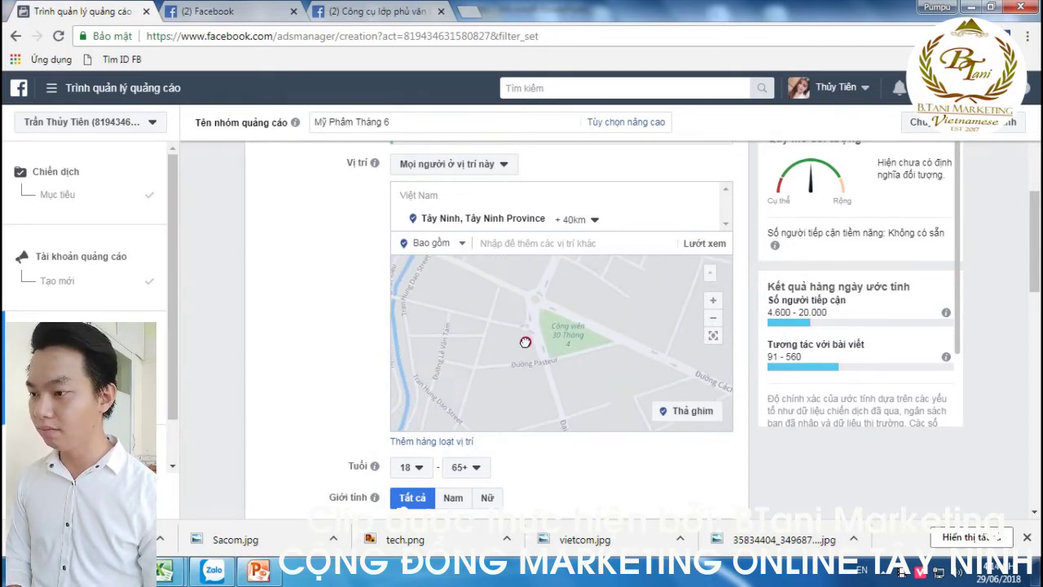
pyautogui.click(671, 413)
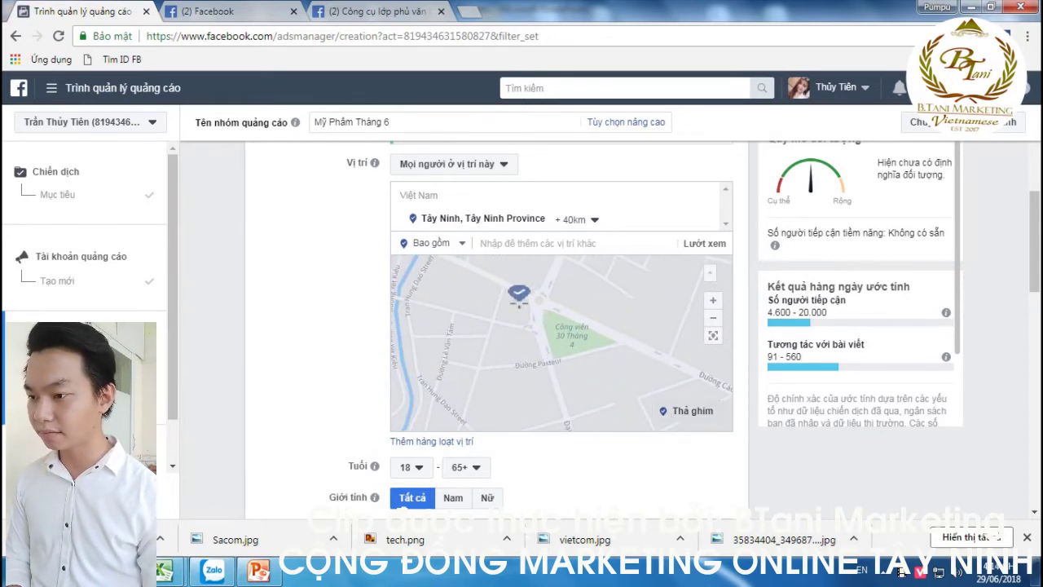
pyautogui.click(516, 308)
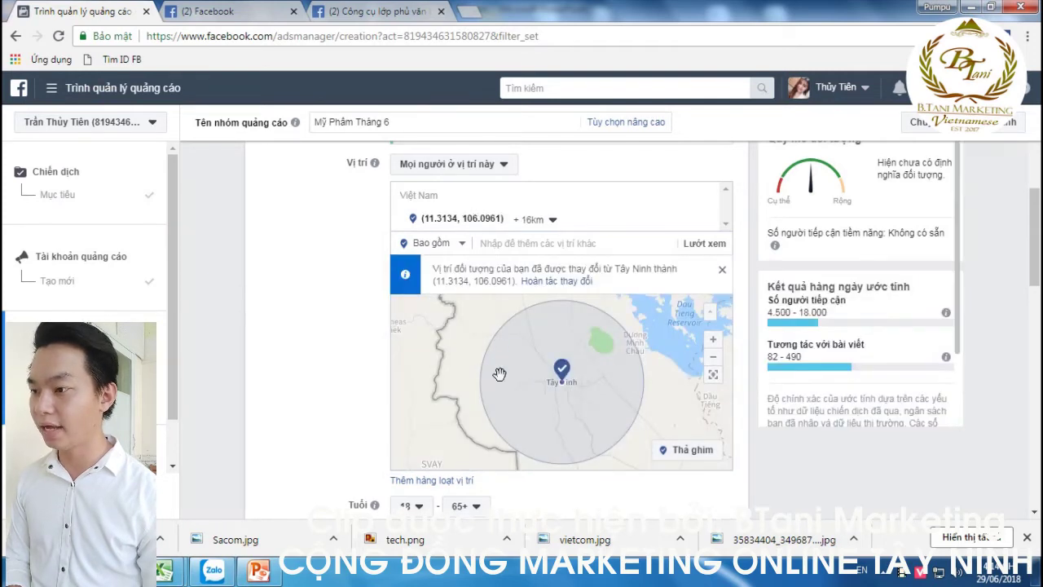
# Set the dropped pin's targeting radius to 12 km and check the area it covers on the map.
pyautogui.click(534, 219)
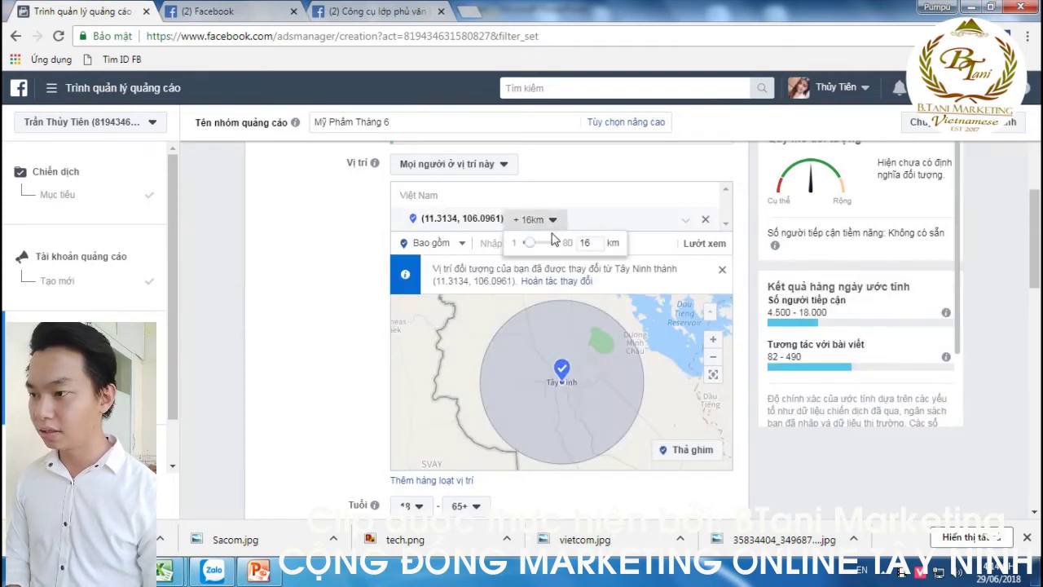
pyautogui.moveTo(528, 249); pyautogui.dragTo(532, 250)
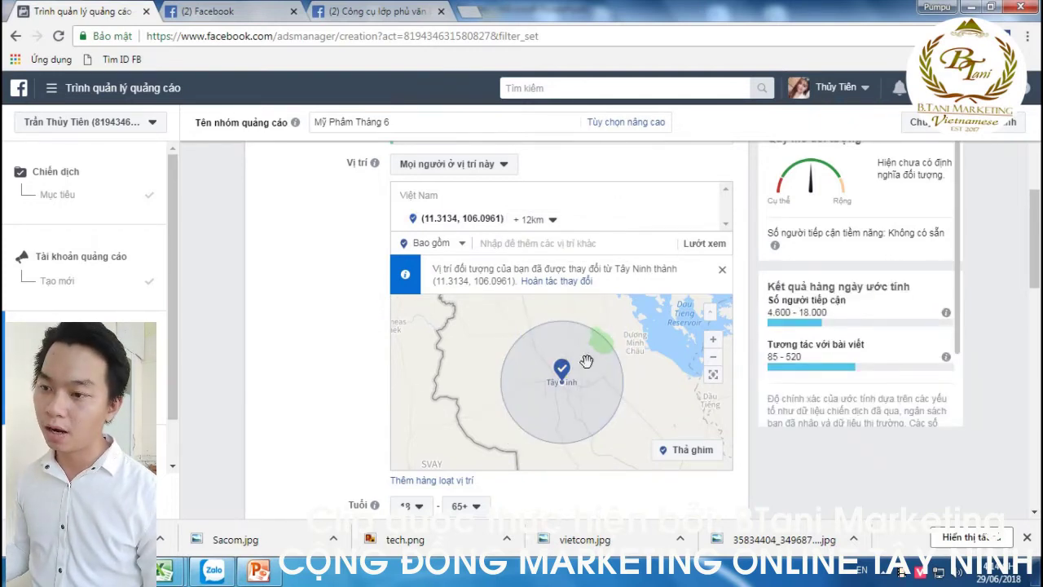
pyautogui.click(320, 337)
pyautogui.scroll(2, 320, 342)
pyautogui.scroll(-4, 320, 343)
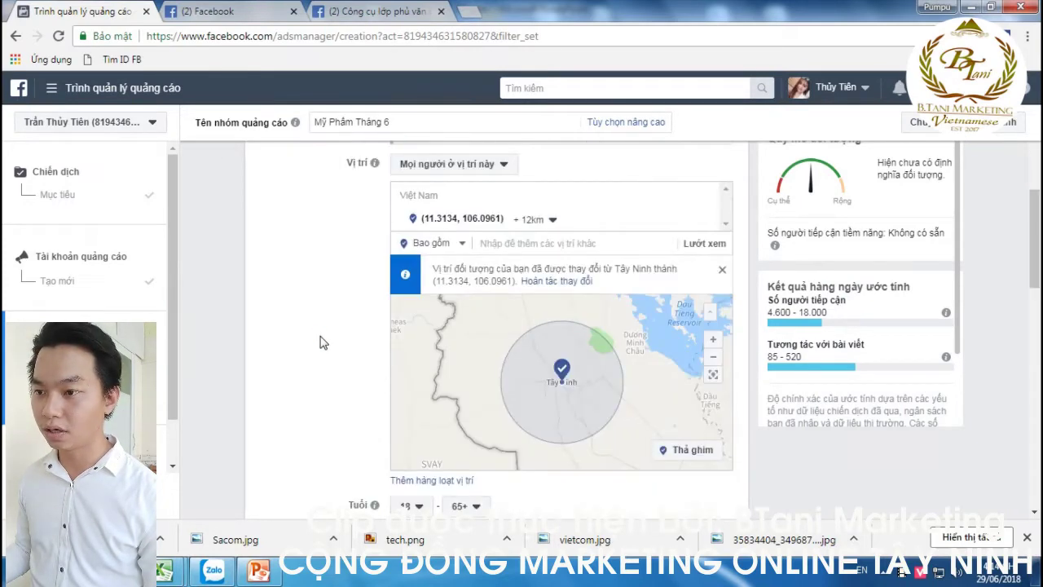
pyautogui.scroll(1, 321, 342)
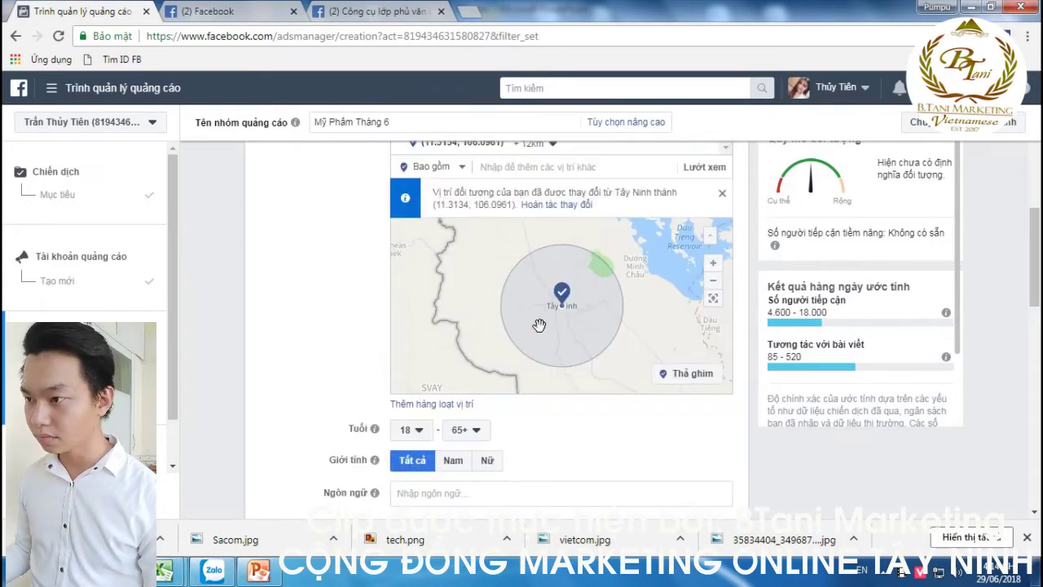
pyautogui.scroll(1, 561, 237)
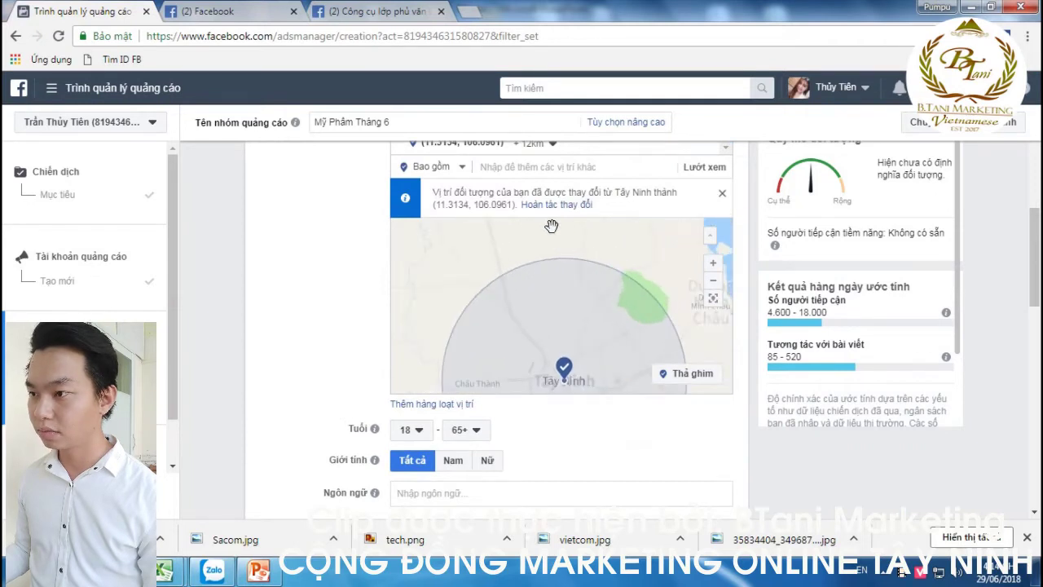
# Widen the dropped pin's targeting radius to 37 km and review the estimated daily results.
pyautogui.scroll(1, 338, 280)
pyautogui.click(551, 220)
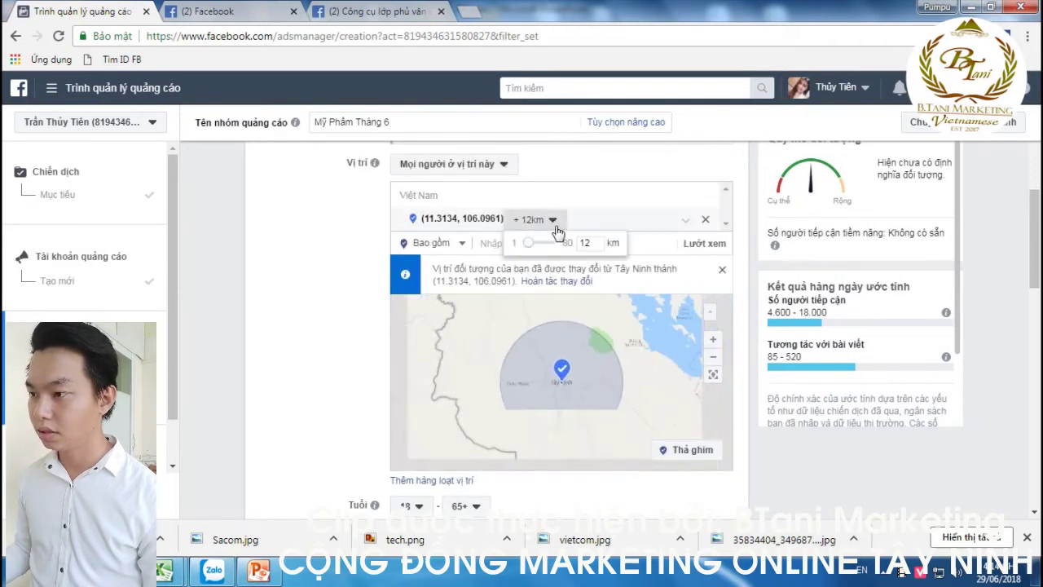
pyautogui.moveTo(529, 244); pyautogui.dragTo(545, 244)
pyautogui.click(492, 287)
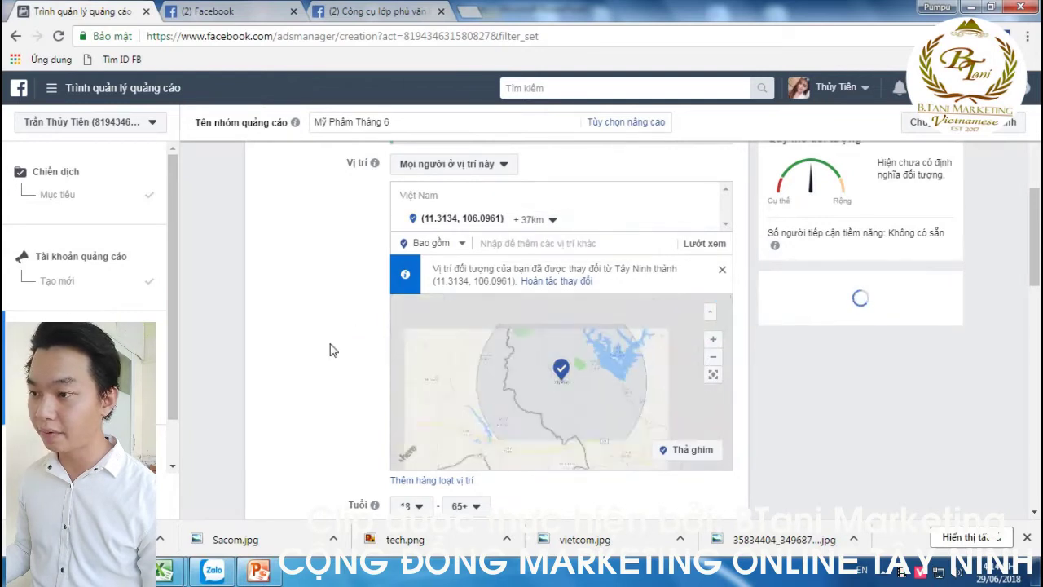
pyautogui.click(551, 223)
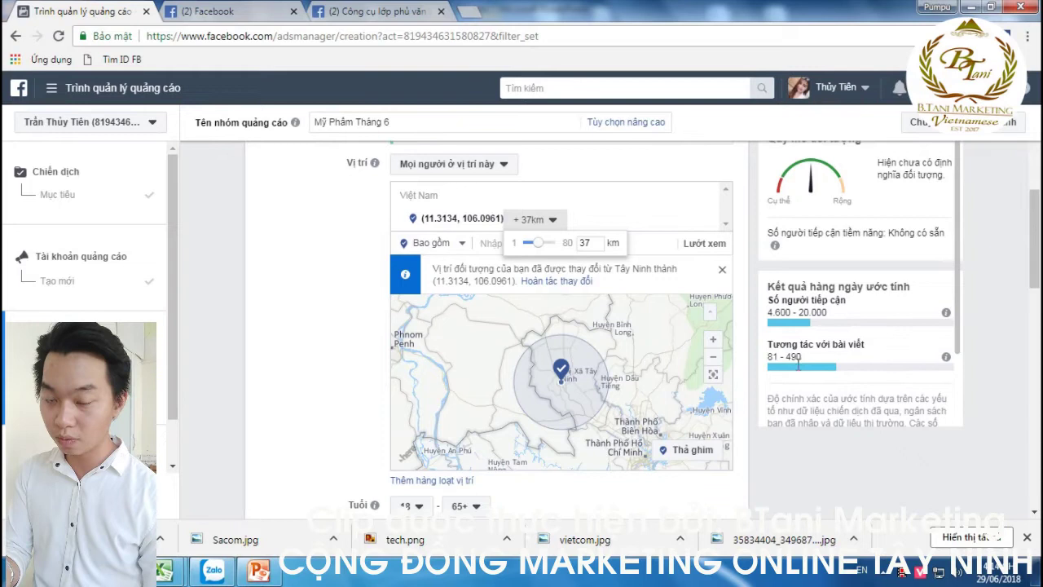
pyautogui.click(329, 353)
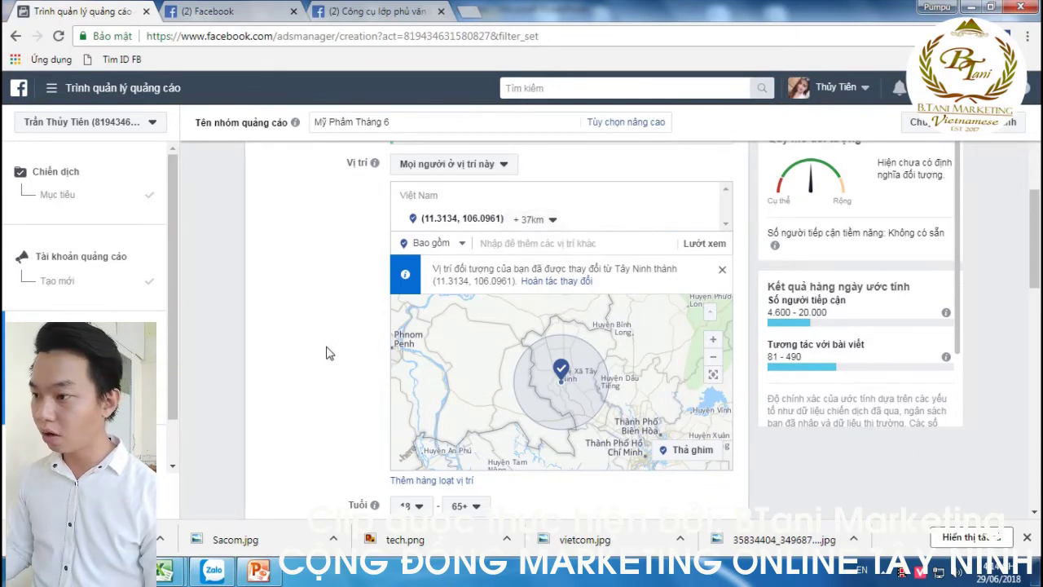
# Set the dropped pin's targeting radius to 20 km and check the coverage around Tây Ninh.
pyautogui.click(552, 222)
pyautogui.moveTo(534, 248); pyautogui.dragTo(532, 249)
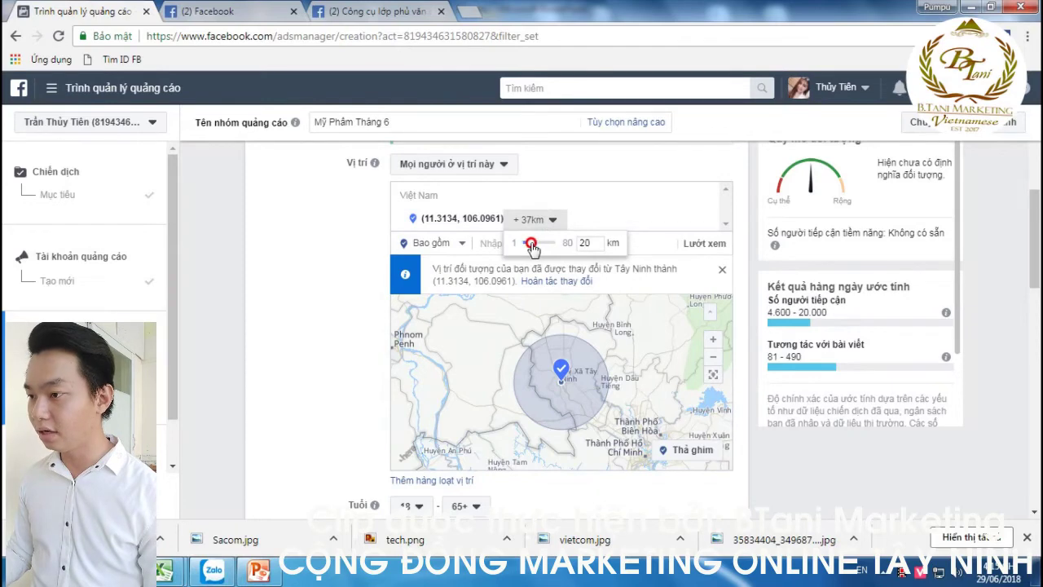
pyautogui.click(345, 349)
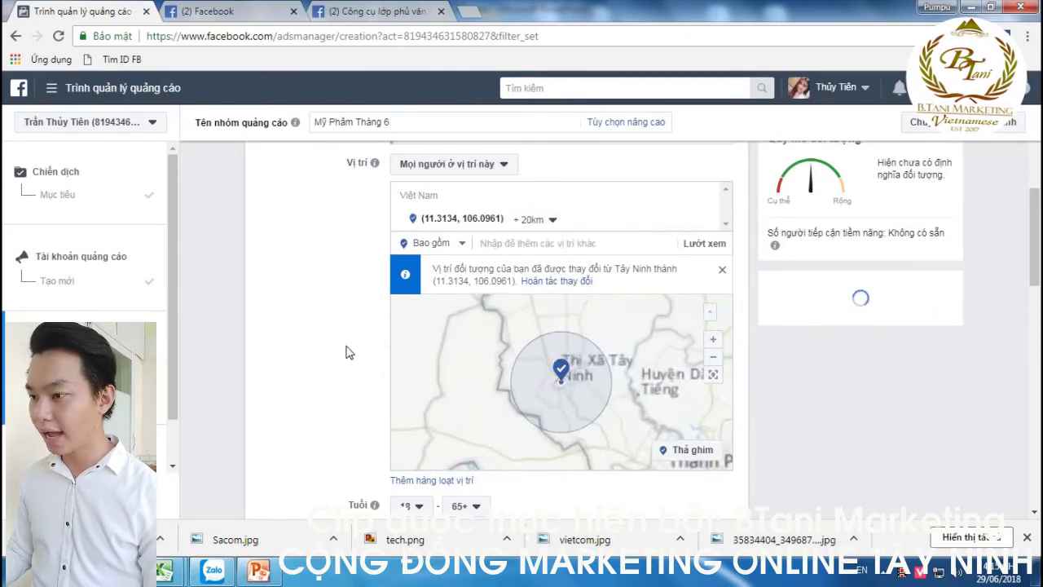
pyautogui.scroll(-2, 346, 351)
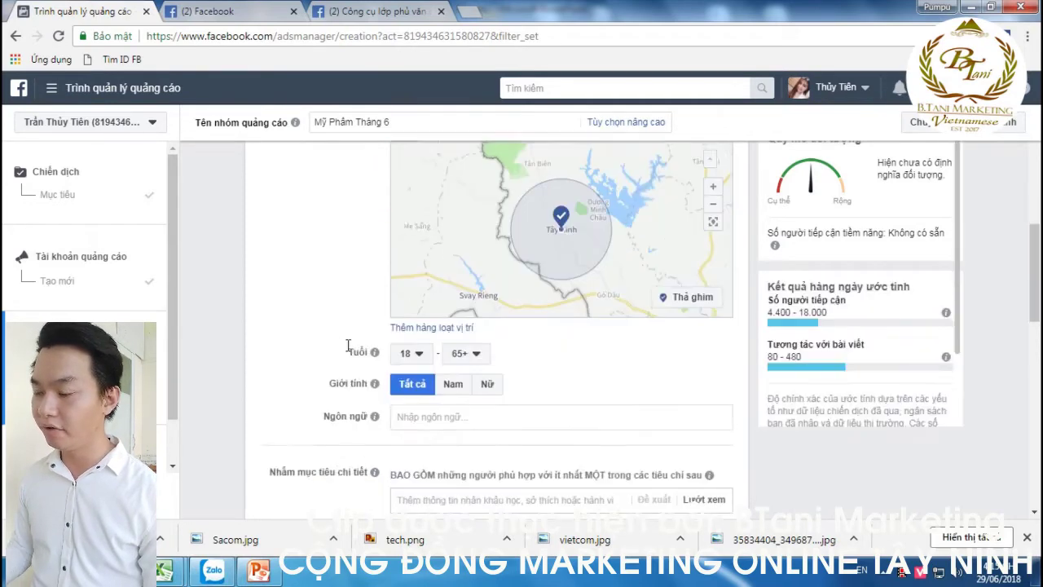
pyautogui.scroll(1, 327, 325)
pyautogui.scroll(1, 327, 325)
pyautogui.scroll(-2, 326, 325)
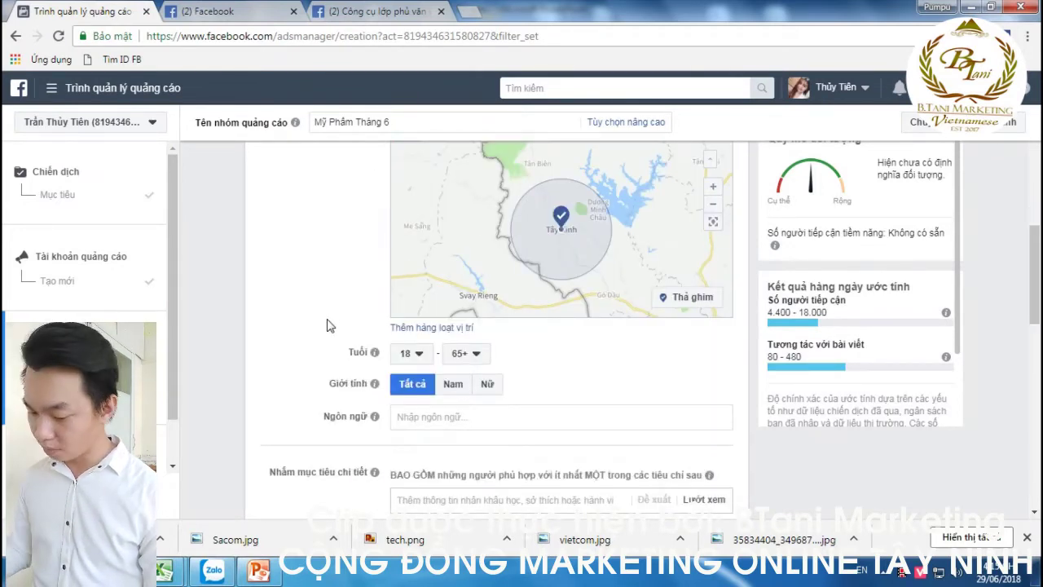
# Set the audience's age range to 15–25.
pyautogui.click(475, 355)
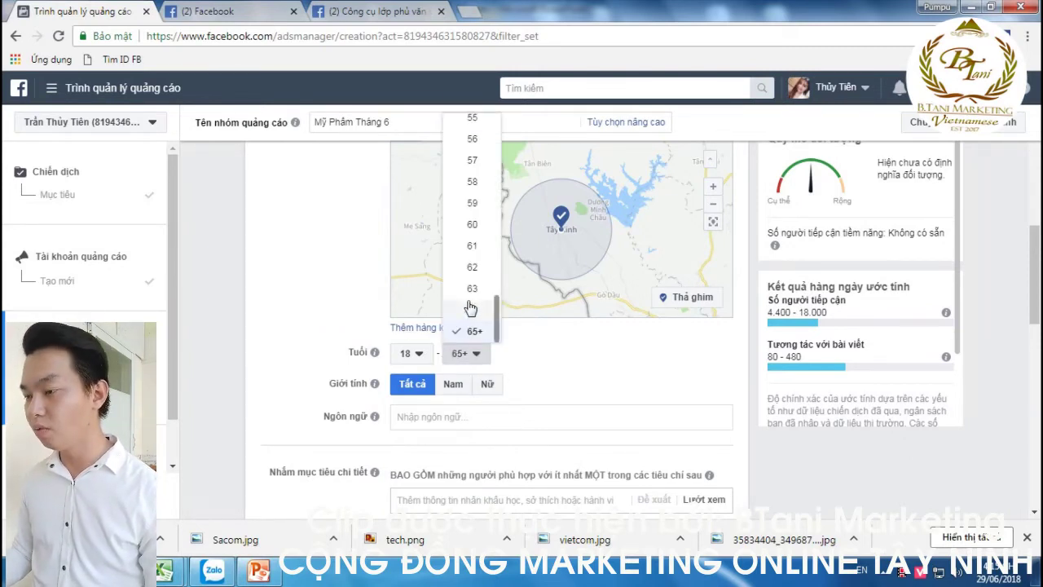
pyautogui.click(417, 354)
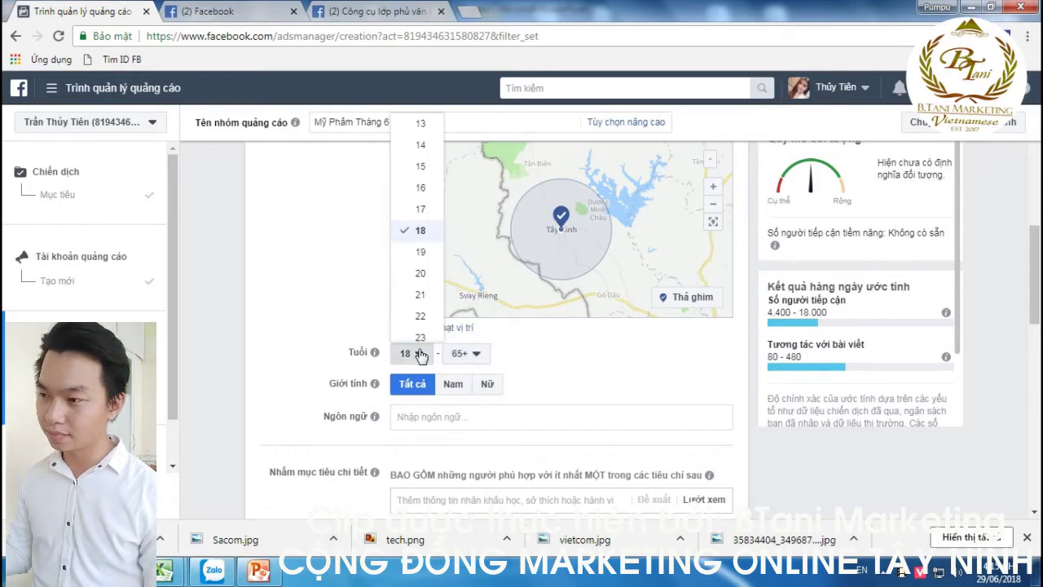
pyautogui.click(419, 166)
pyautogui.click(465, 353)
pyautogui.scroll(8, 467, 229)
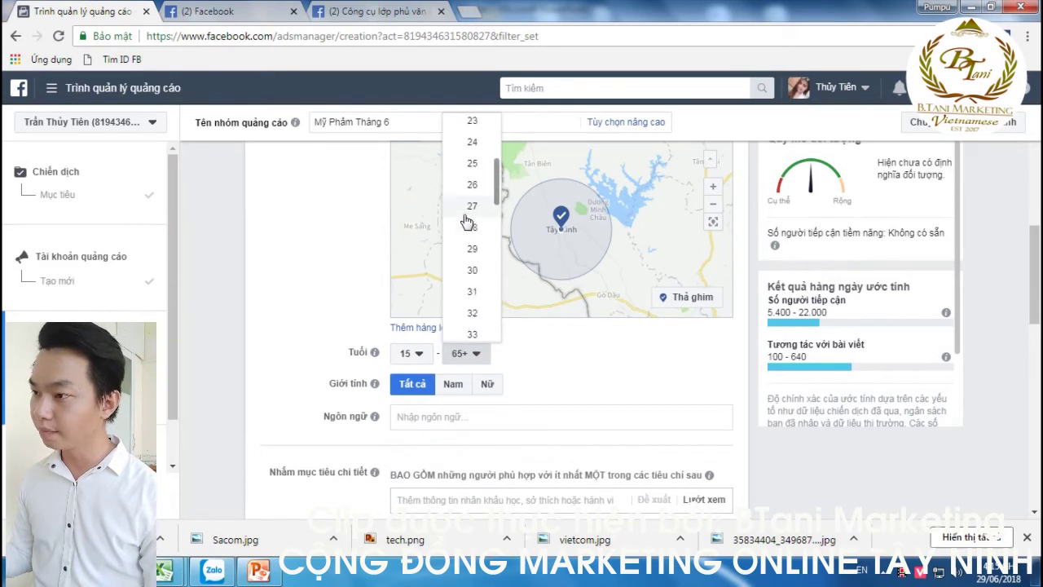
pyautogui.click(472, 163)
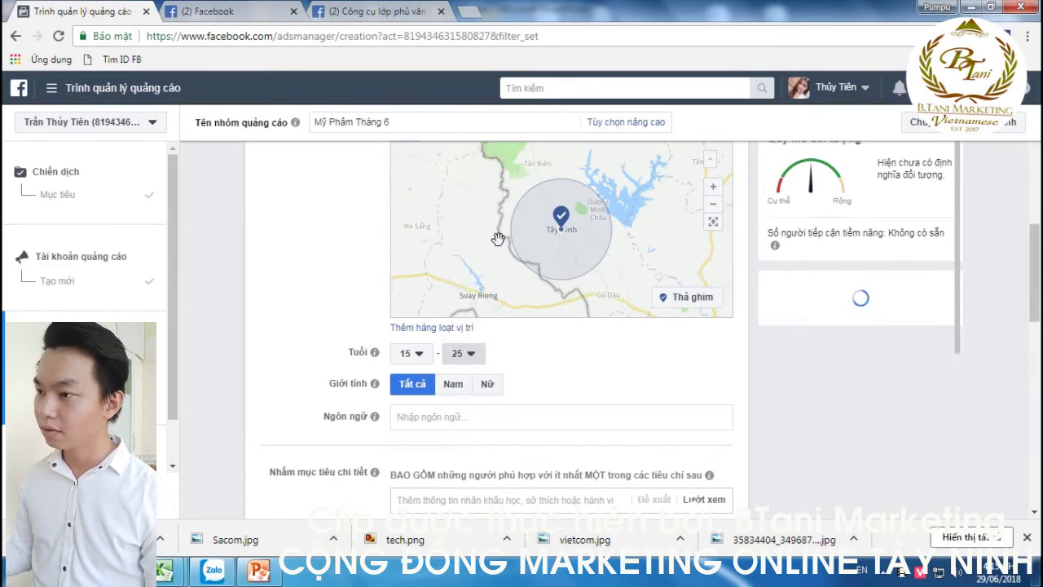
# Restrict the audience's gender to women (Nữ) and review the location and detailed targeting settings.
pyautogui.click(489, 388)
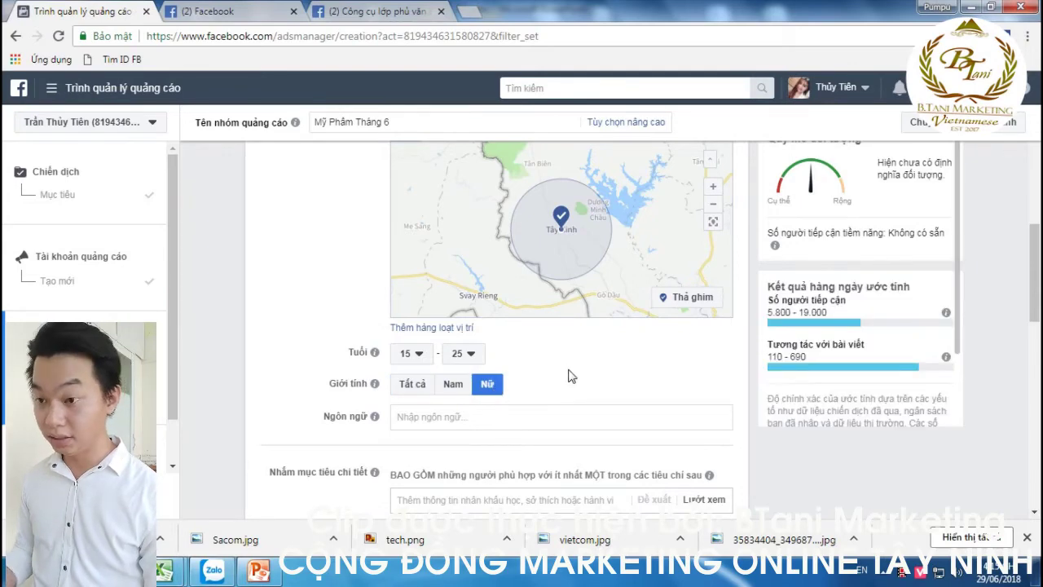
pyautogui.scroll(3, 570, 376)
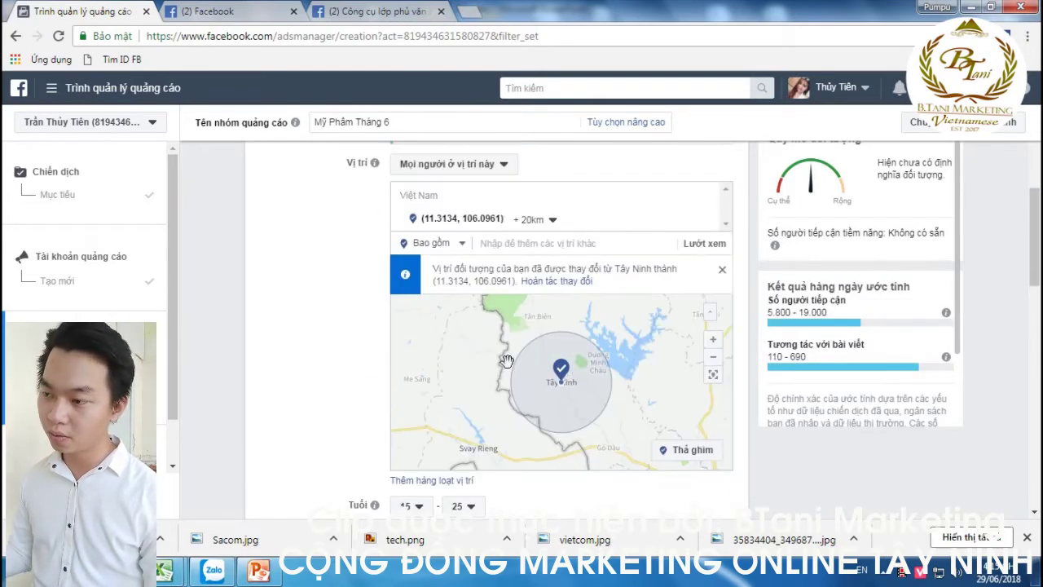
pyautogui.scroll(-1, 344, 260)
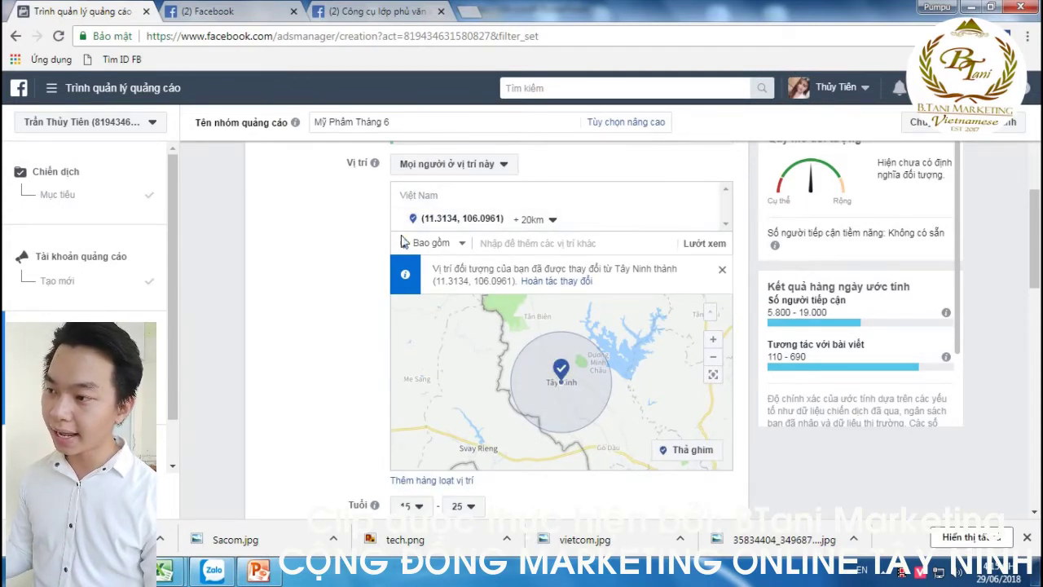
pyautogui.scroll(-3, 291, 384)
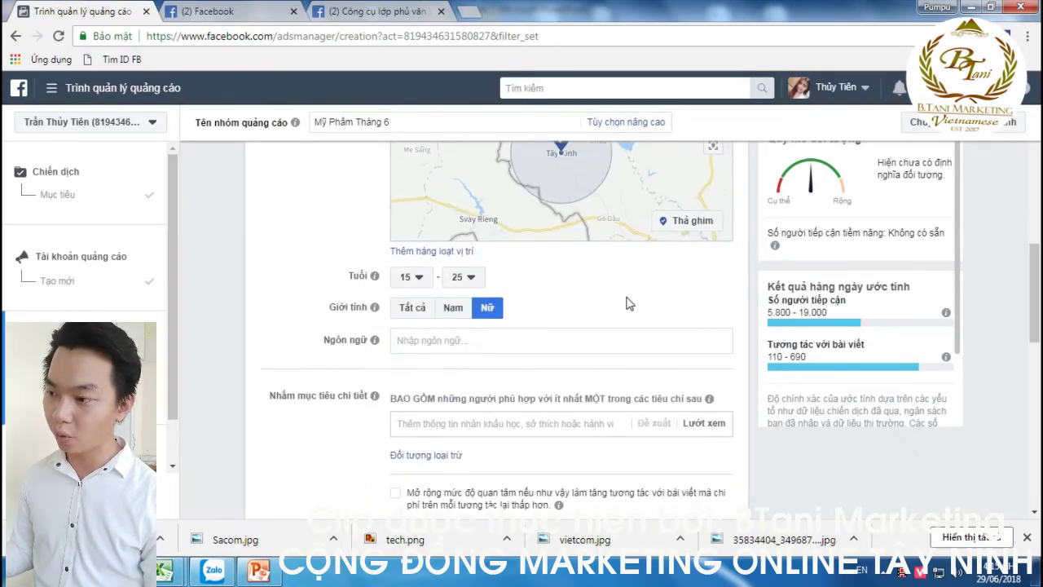
# Switch to the Facebook news feed, open the Mỹ Phẩm Mỹ Tiên page and find its latest post.
pyautogui.hotkey('ctrl', 'Tab')
pyautogui.scroll(-5, 522, 326)
pyautogui.scroll(3, 521, 326)
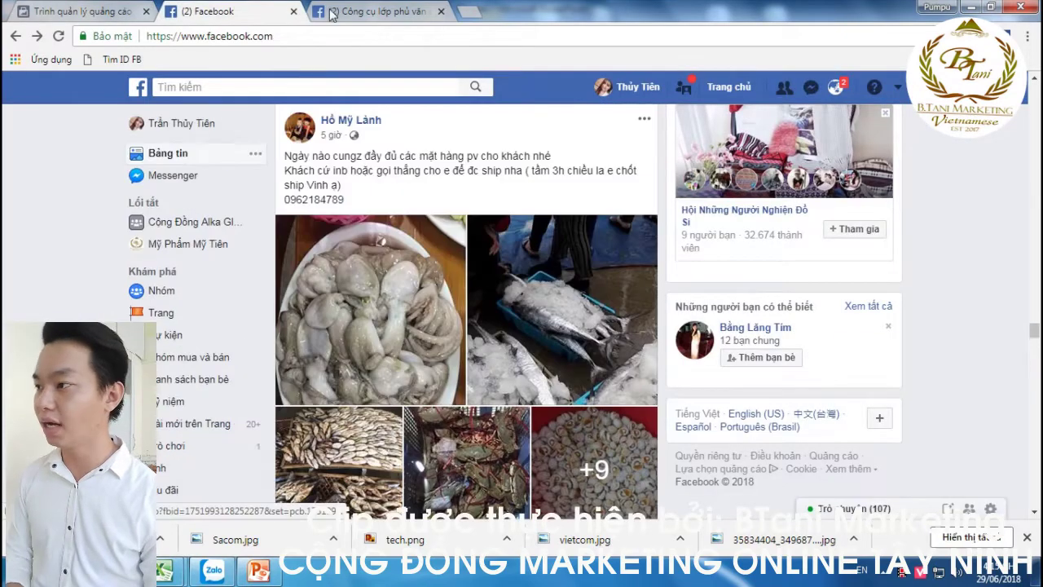
pyautogui.hotkey('ctrl', 'Tab')
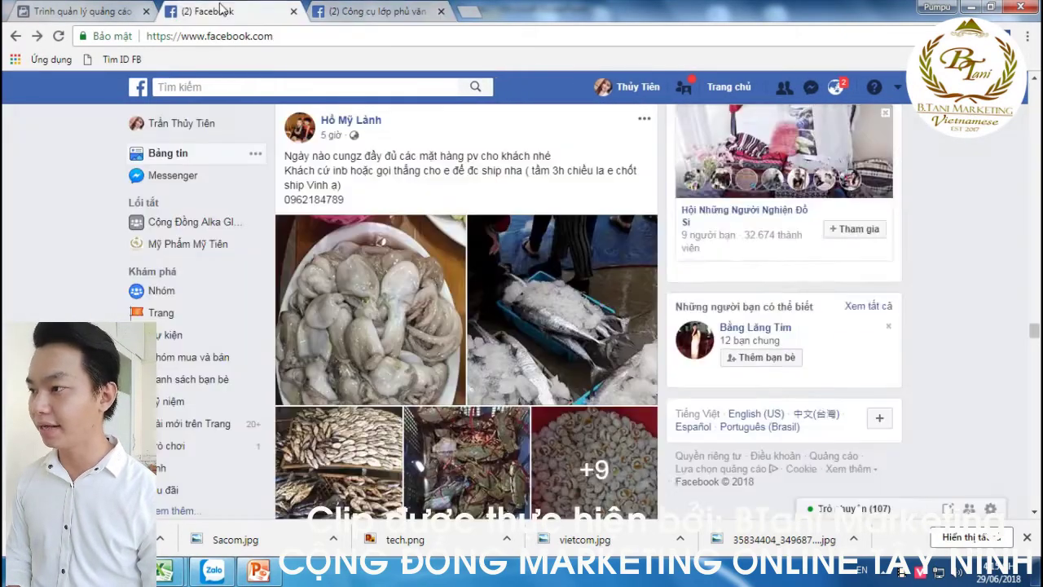
pyautogui.click(228, 13)
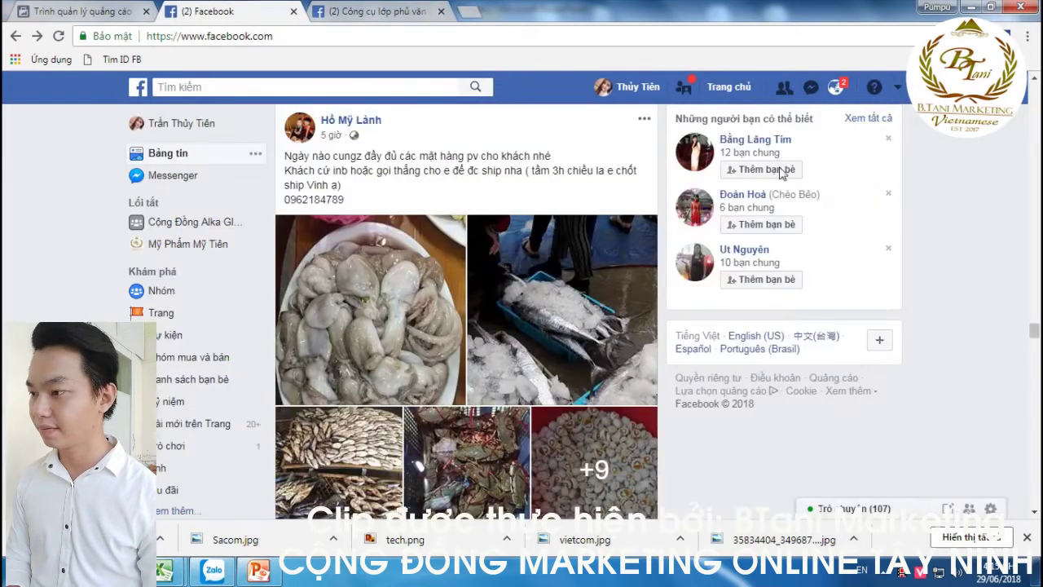
pyautogui.click(897, 87)
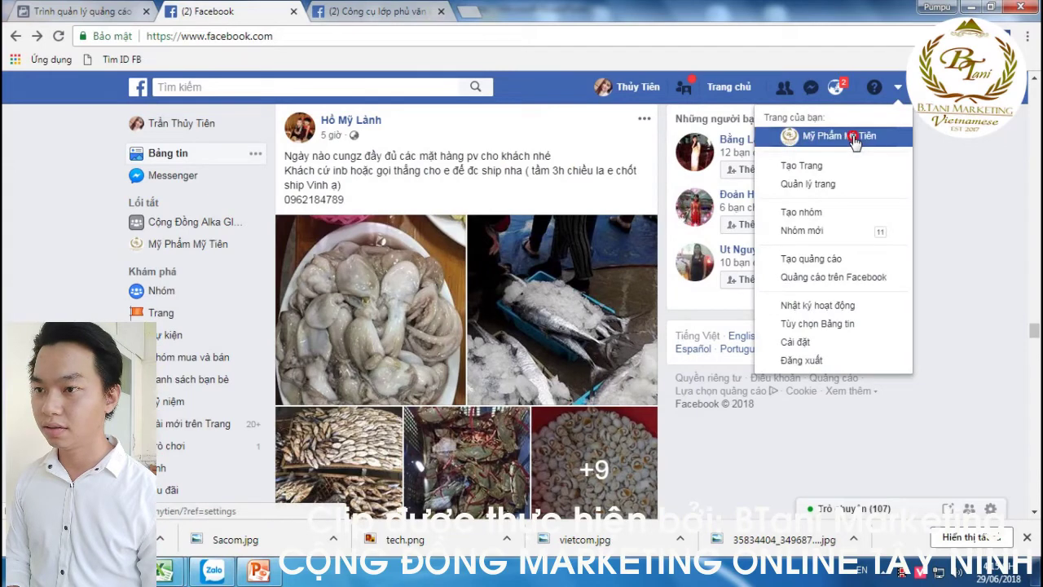
pyautogui.click(803, 133)
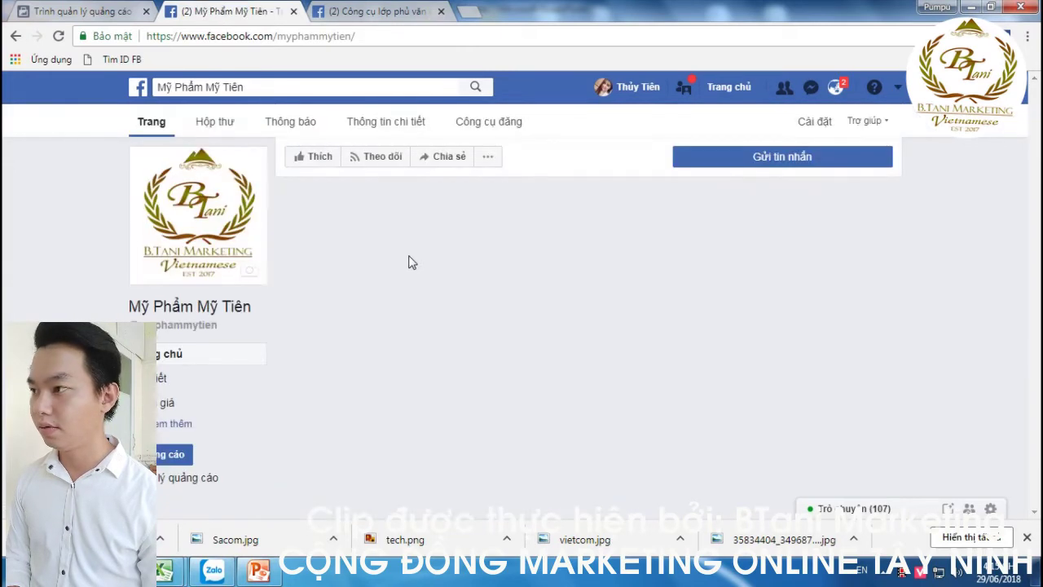
pyautogui.scroll(-6, 424, 310)
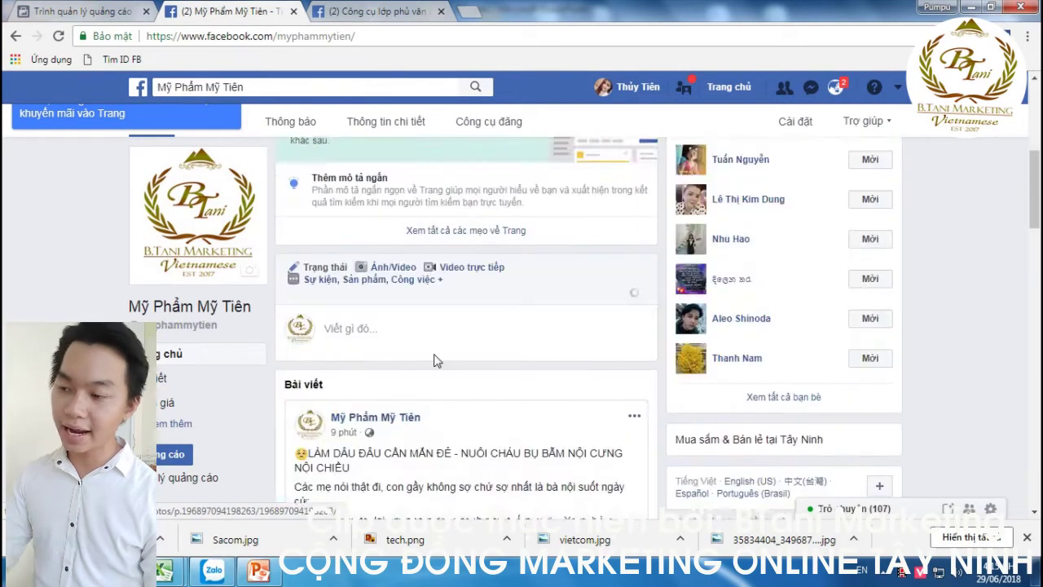
# Review the audience, budget and duration options for boosting the page's latest post, and close the boost dialog and chat window without publishing.
pyautogui.scroll(-4, 435, 361)
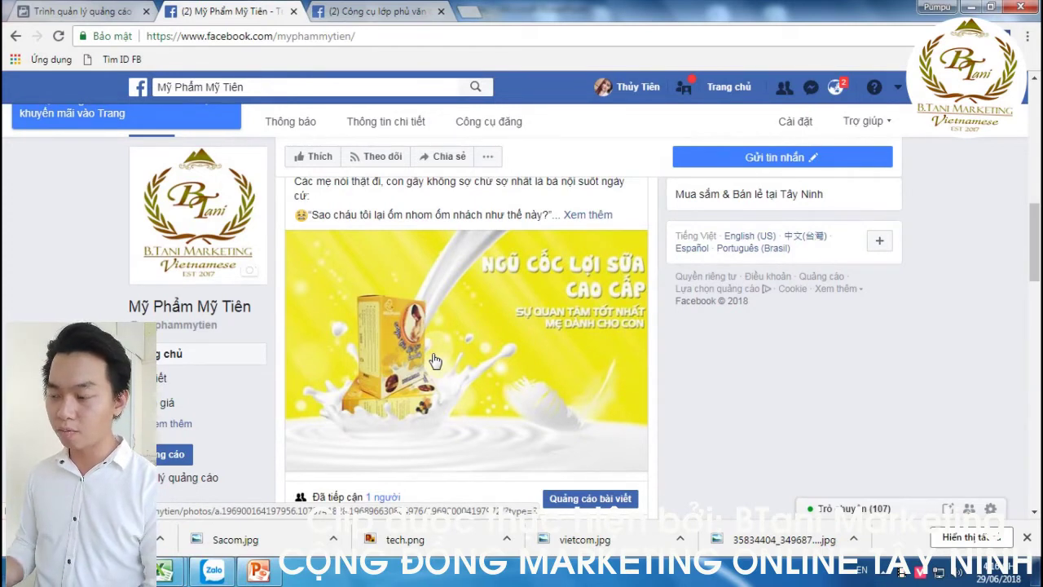
pyautogui.scroll(-2, 435, 360)
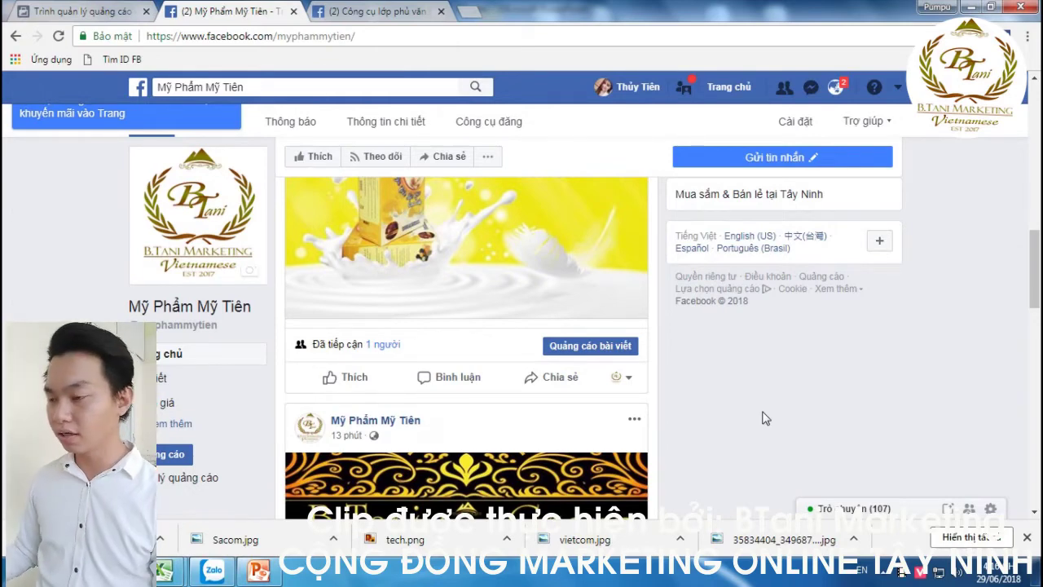
pyautogui.click(609, 347)
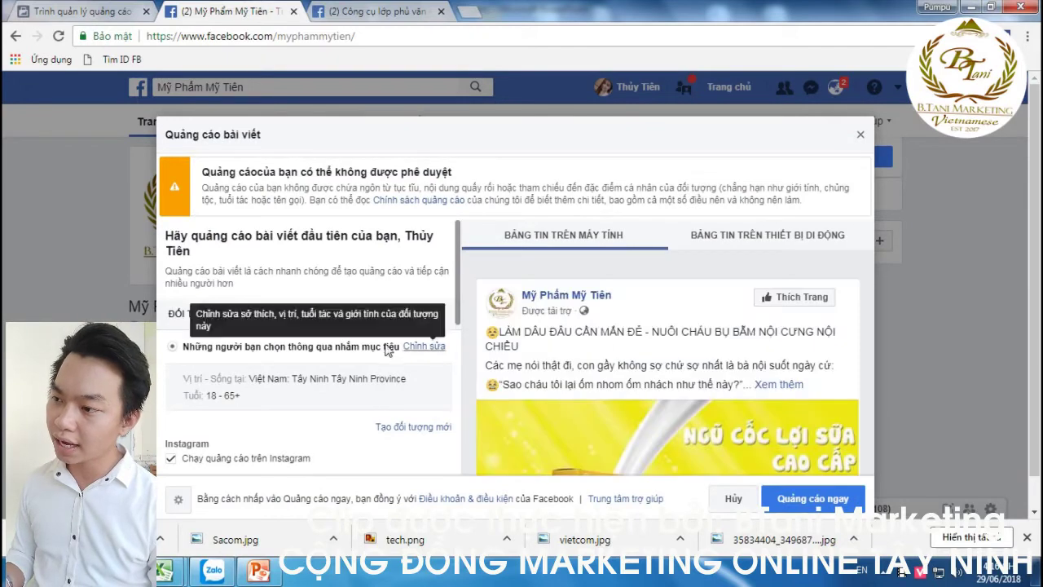
pyautogui.scroll(-2, 375, 349)
pyautogui.scroll(-1, 371, 346)
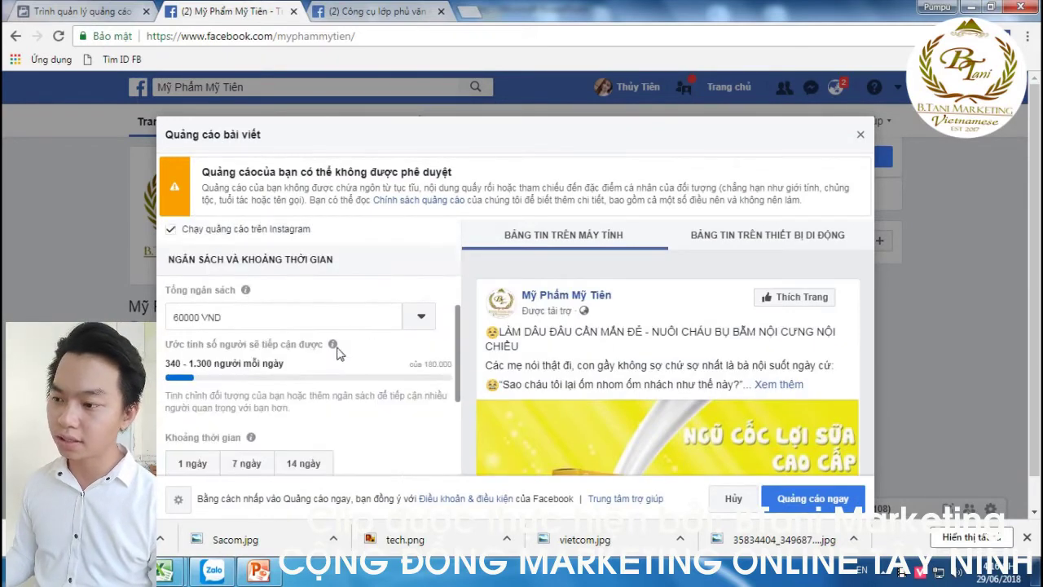
pyautogui.click(181, 317)
pyautogui.scroll(-3, 367, 408)
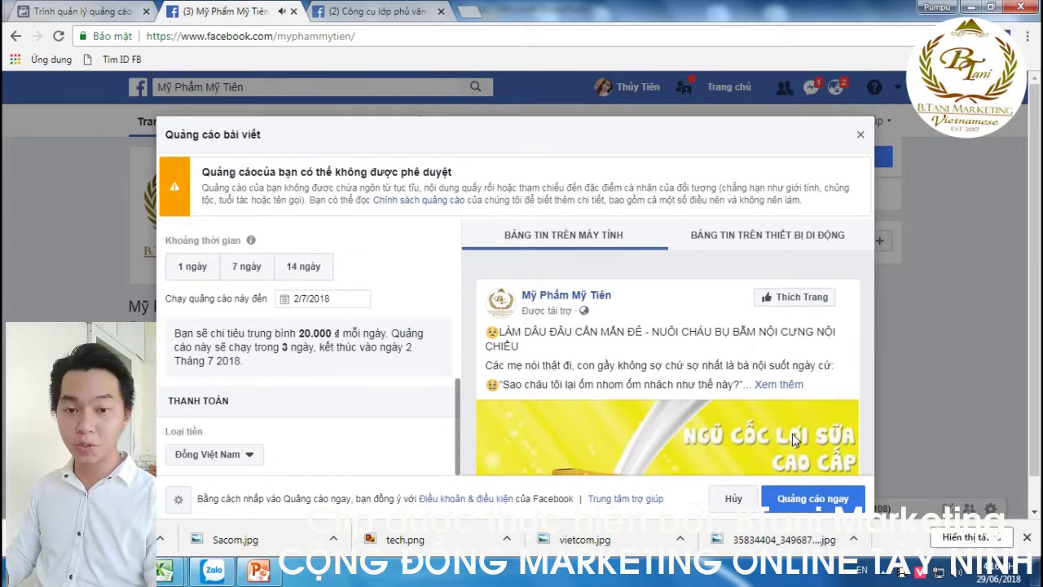
pyautogui.click(862, 136)
pyautogui.click(629, 291)
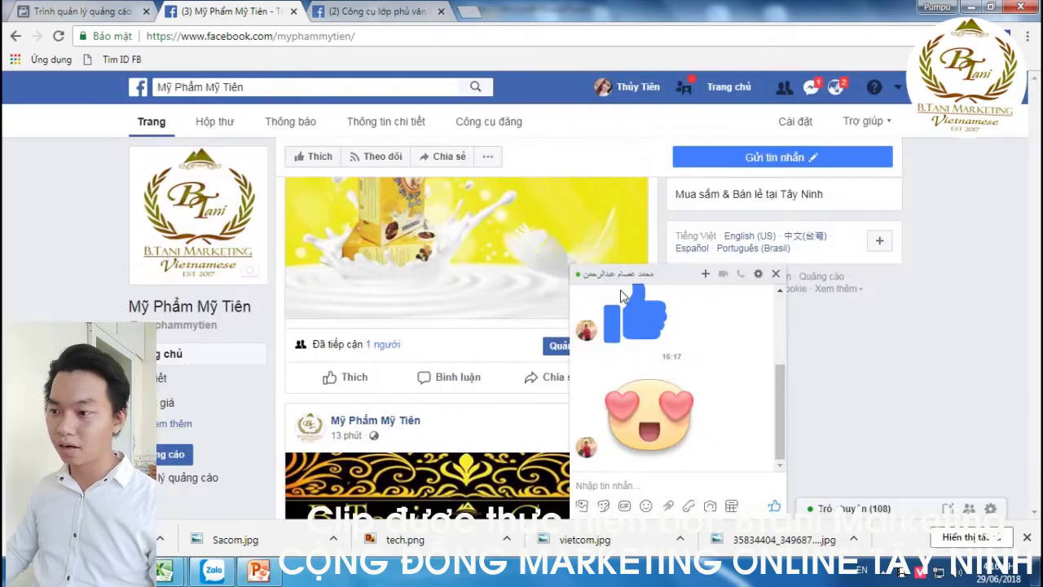
pyautogui.click(776, 274)
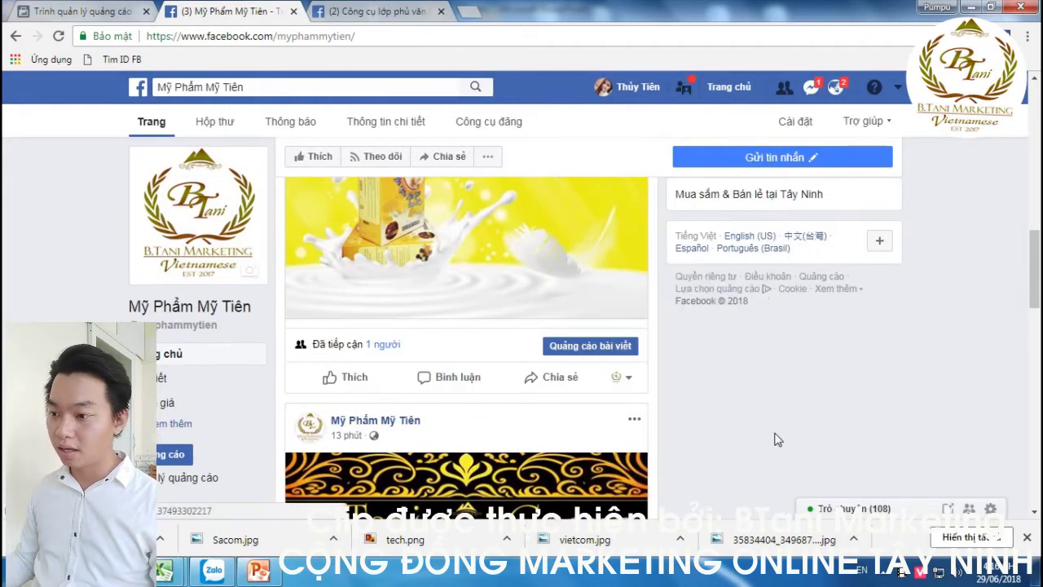
# Return to the ads manager and save the ad set's audience as "Nữ 15-25 tuổi".
pyautogui.click(98, 9)
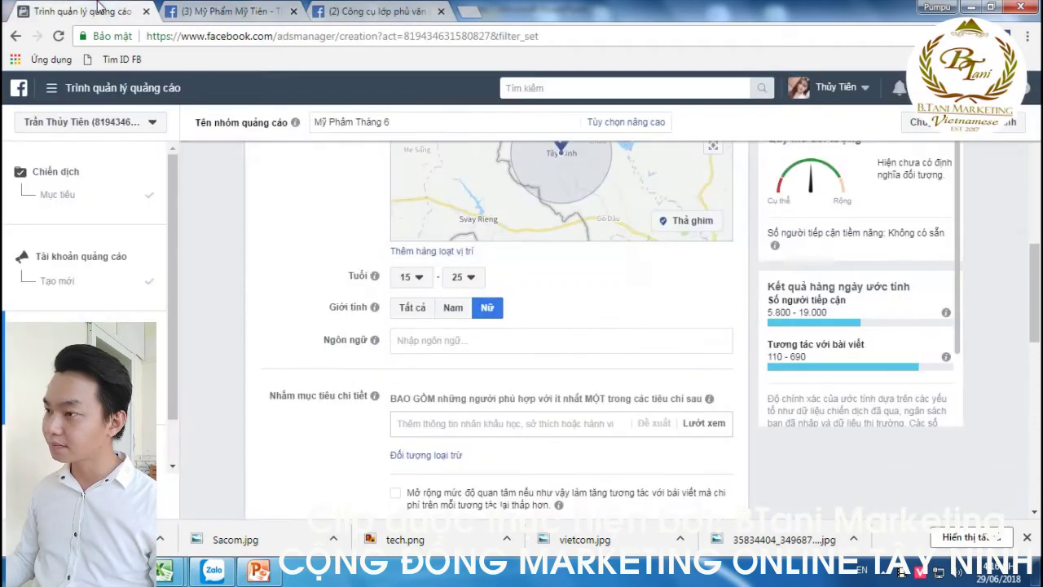
pyautogui.scroll(-3, 293, 295)
pyautogui.scroll(3, 293, 295)
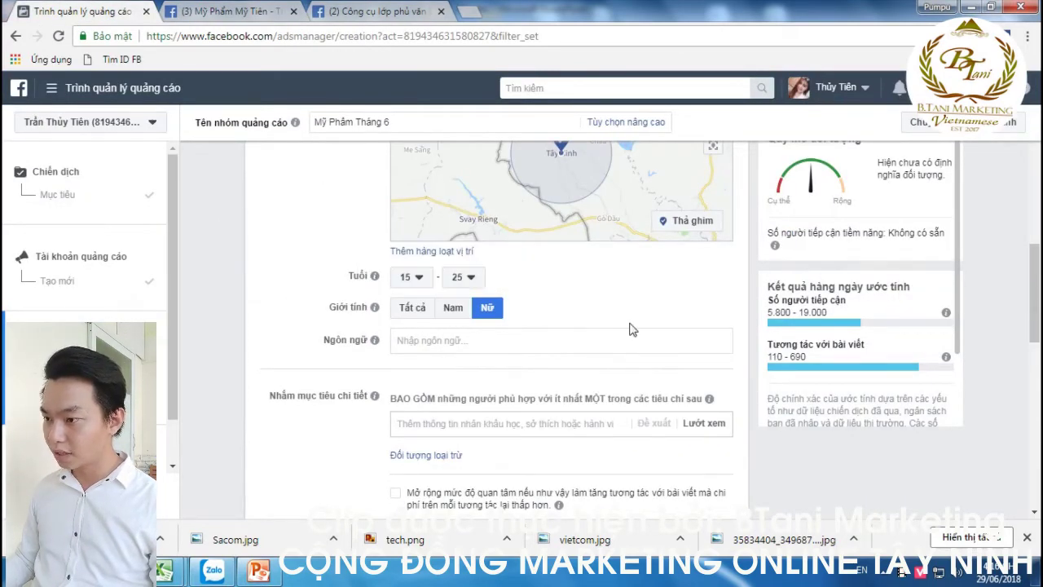
pyautogui.scroll(-2, 628, 326)
pyautogui.scroll(-1, 356, 278)
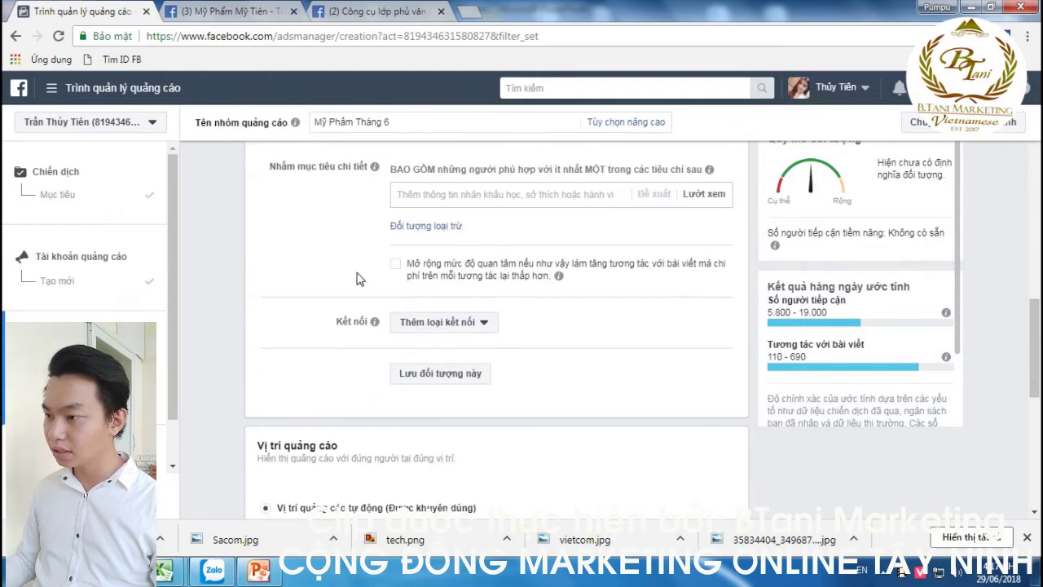
pyautogui.click(443, 378)
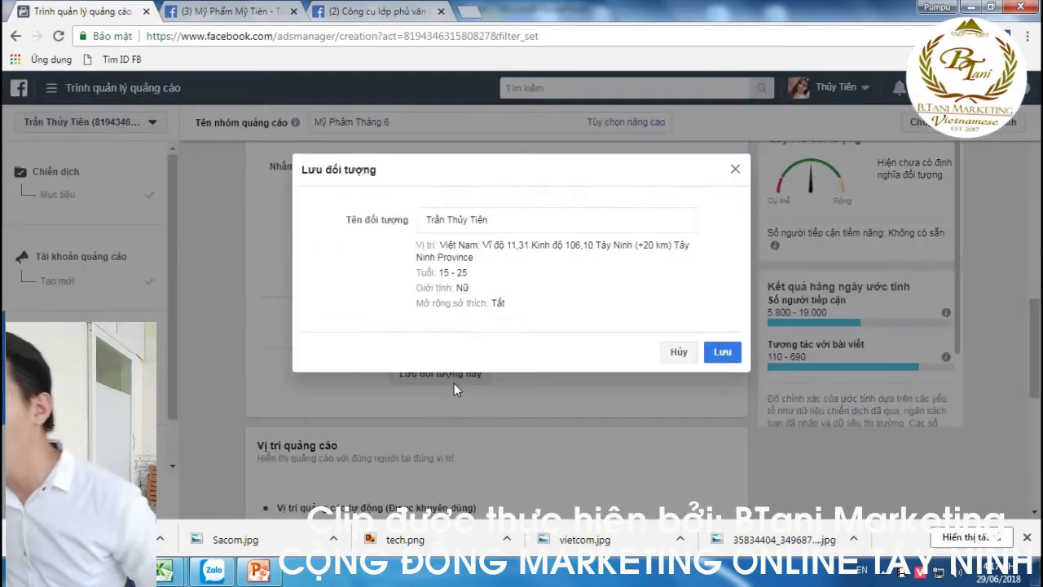
pyautogui.tripleClick(499, 224)
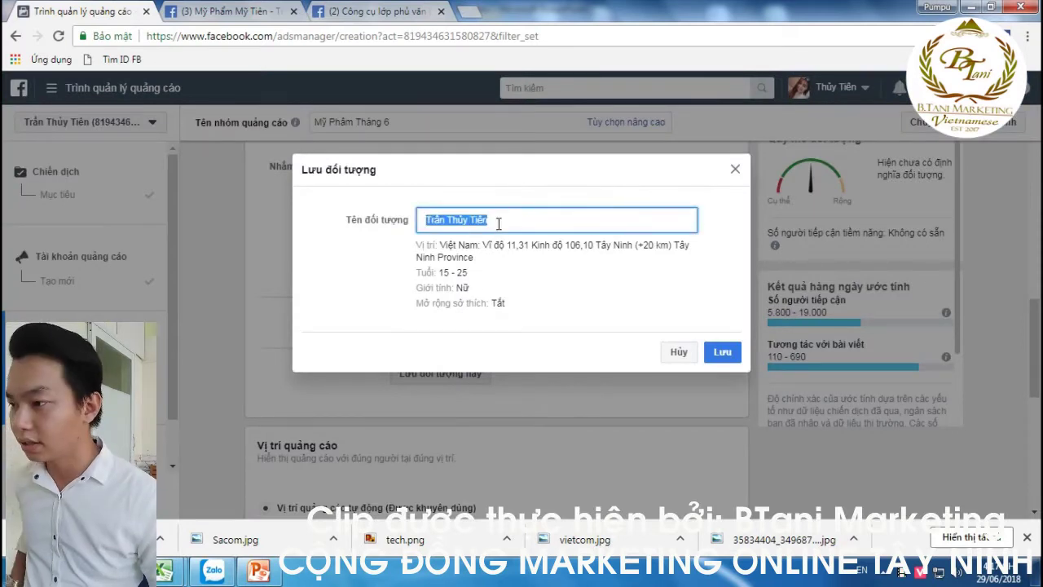
pyautogui.write('Nữ')
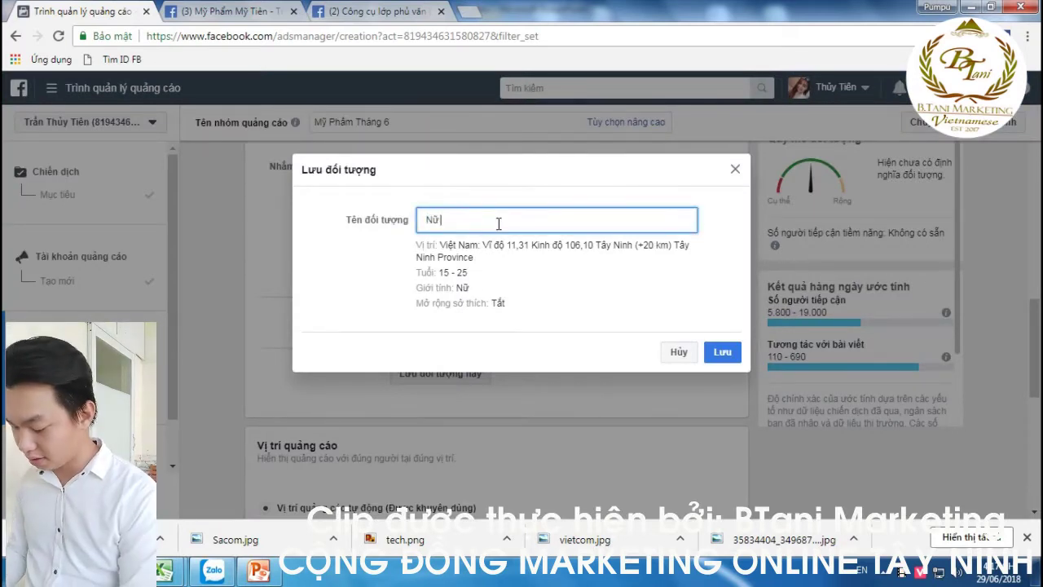
pyautogui.write(' 15-25 tuổi')
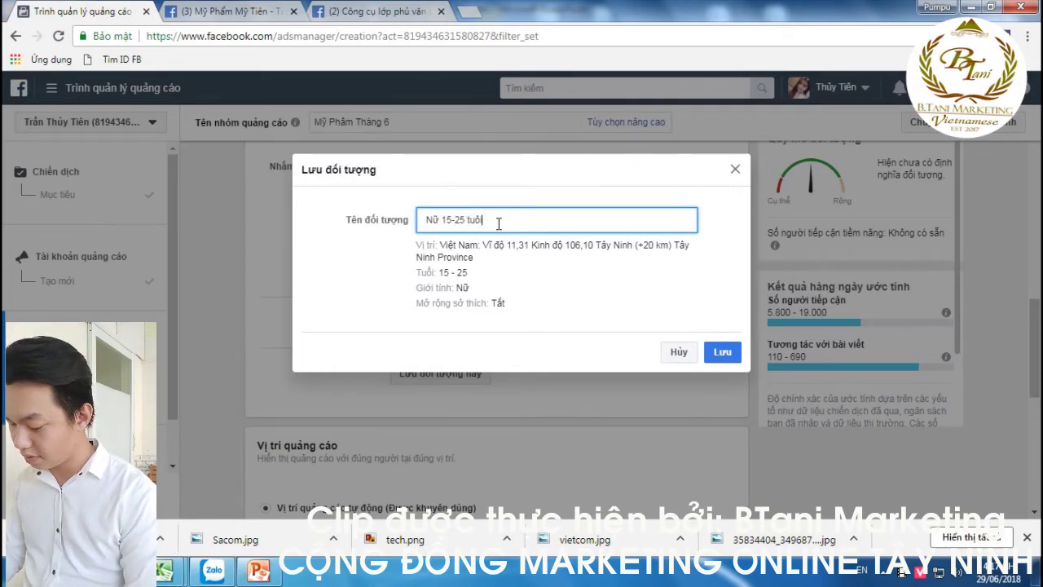
pyautogui.click(733, 359)
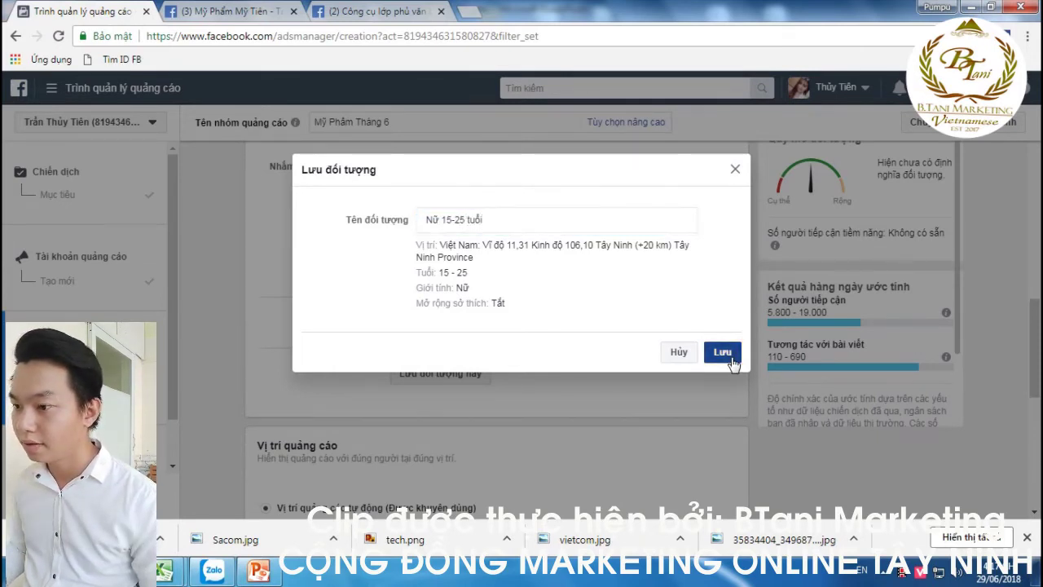
# Consult the PowerPoint slide on where Facebook ads appear, and switch the ad set to custom placements (Chỉnh sửa vị trí quảng cáo).
pyautogui.scroll(7, 365, 266)
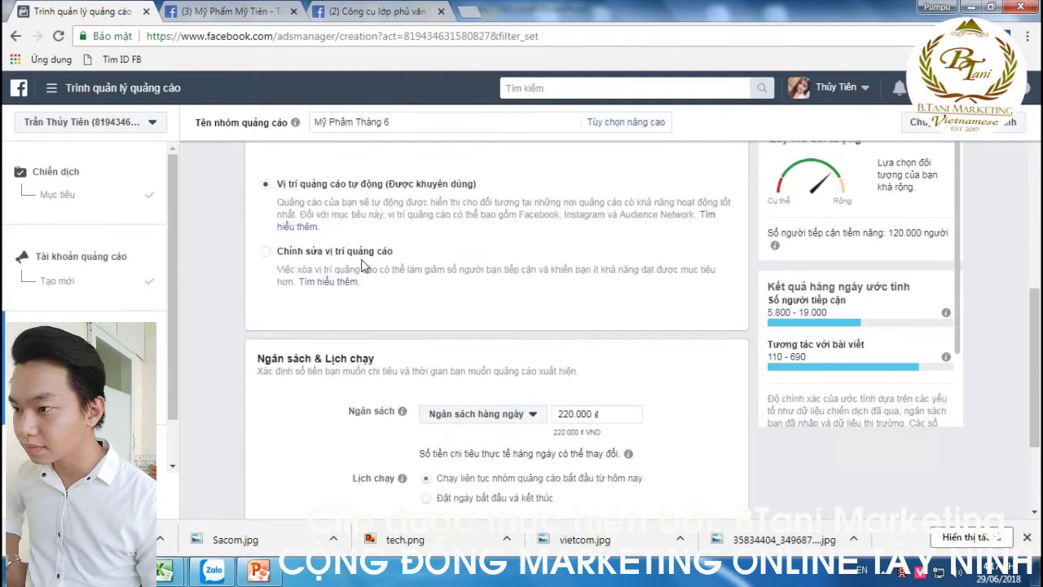
pyautogui.scroll(-4, 365, 266)
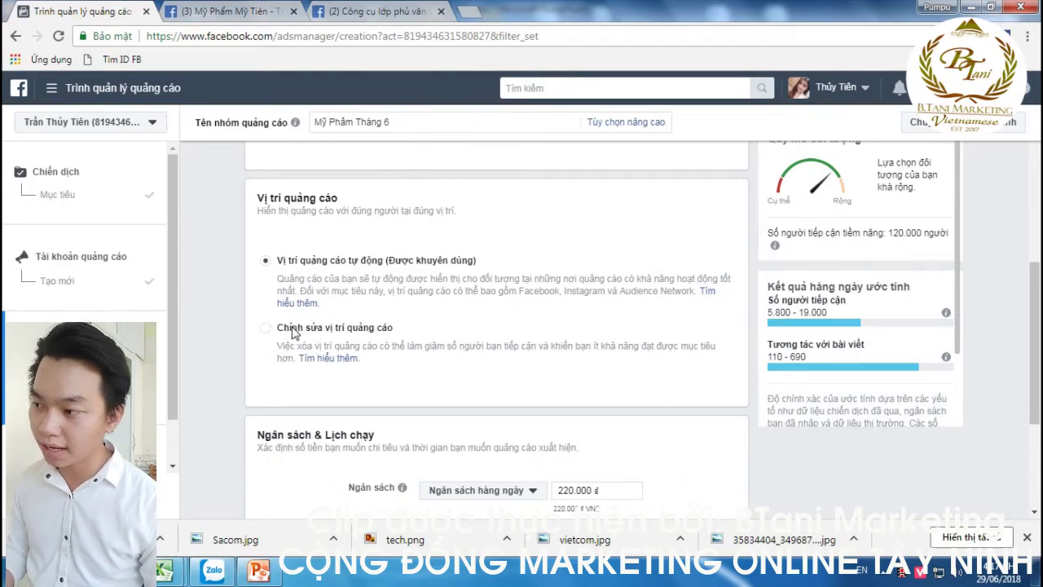
pyautogui.click(258, 571)
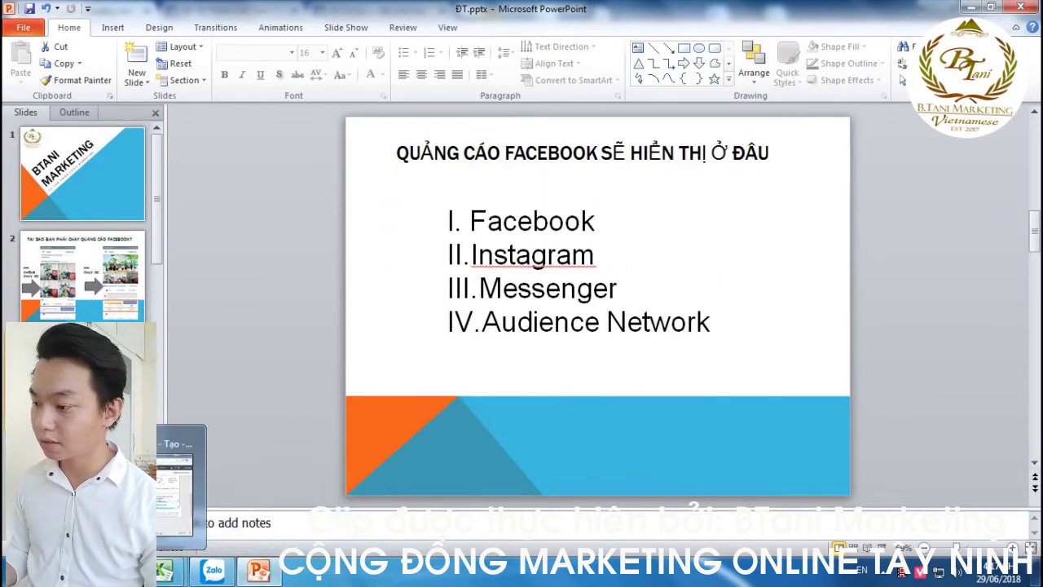
pyautogui.click(181, 481)
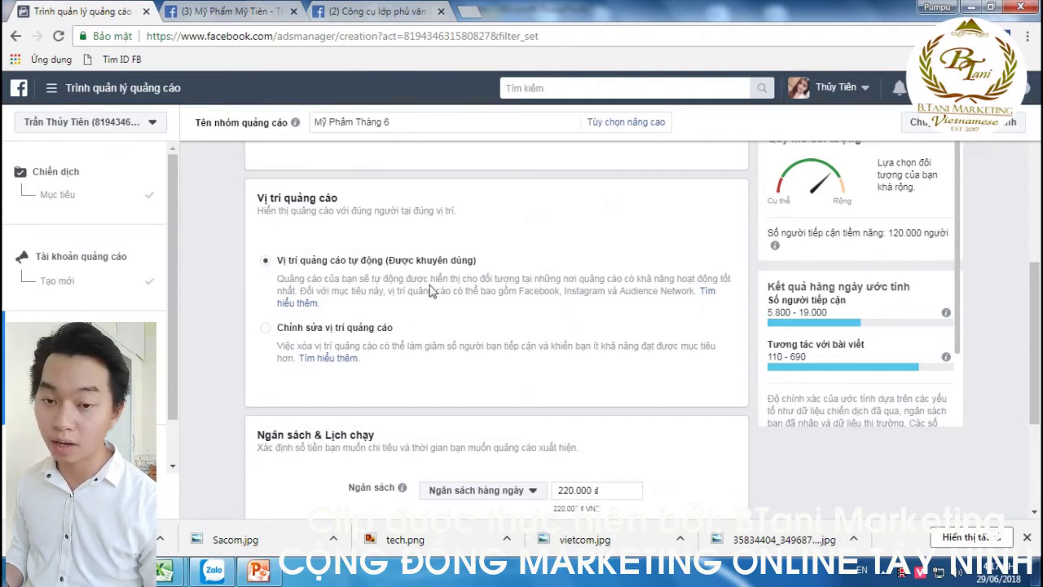
pyautogui.click(372, 334)
pyautogui.scroll(-3, 377, 337)
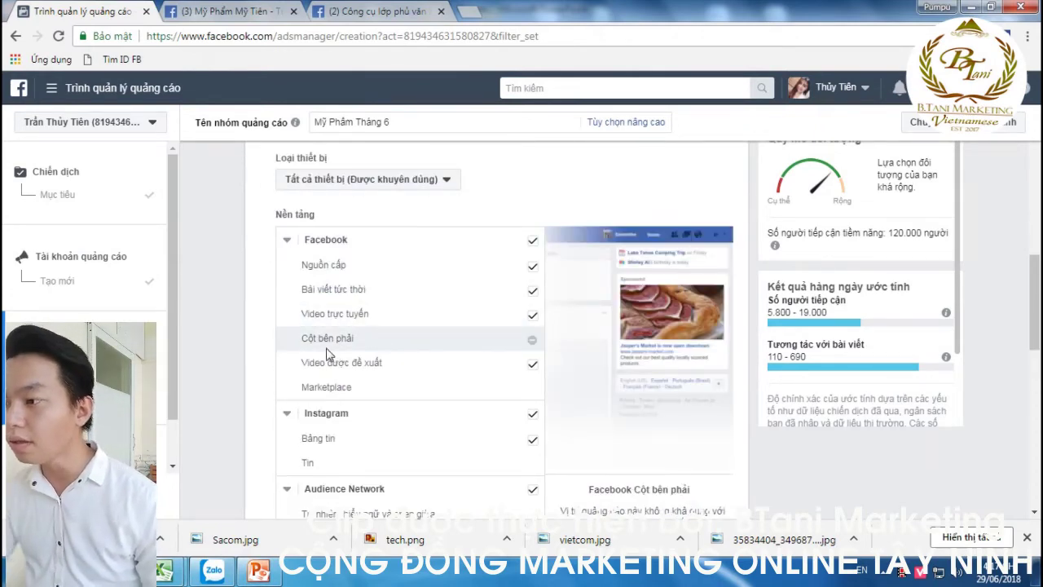
# Compare the platform list with the PowerPoint slide on ad locations and exclude Instagram from the placements.
pyautogui.scroll(-3, 334, 356)
pyautogui.scroll(2, 326, 351)
pyautogui.click(258, 570)
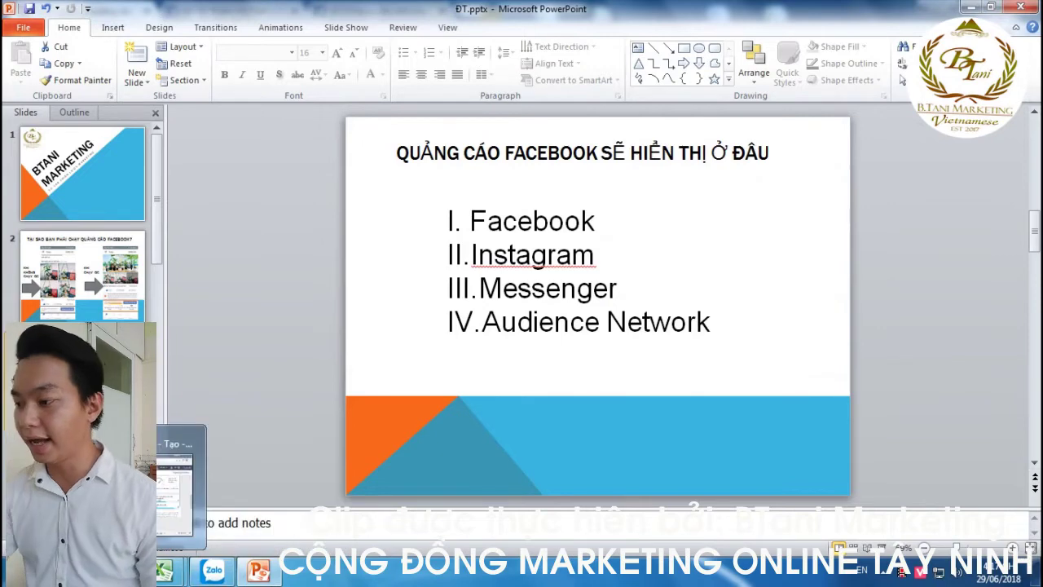
pyautogui.click(120, 570)
pyautogui.scroll(-1, 365, 343)
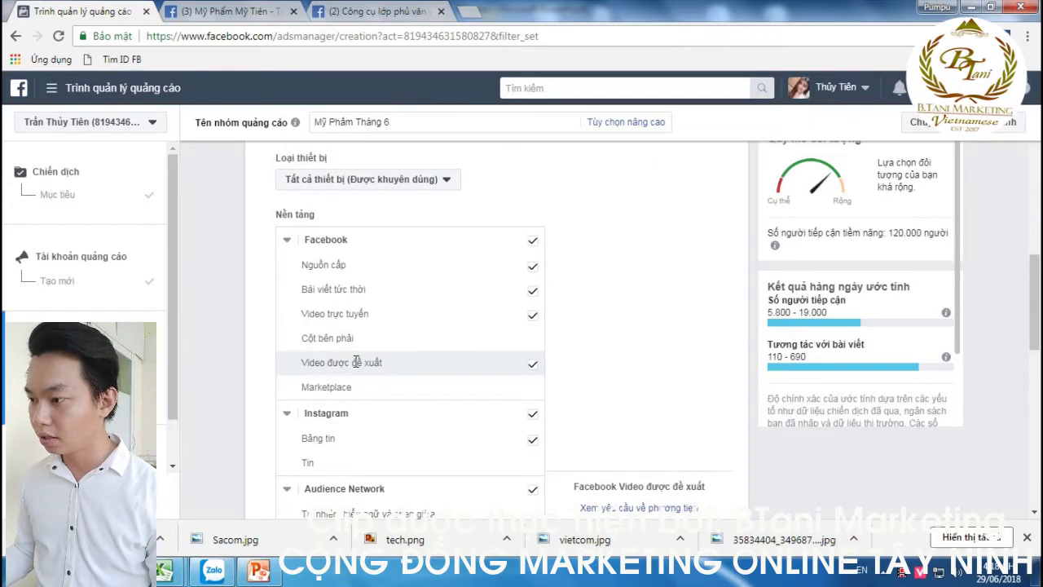
pyautogui.scroll(-2, 361, 356)
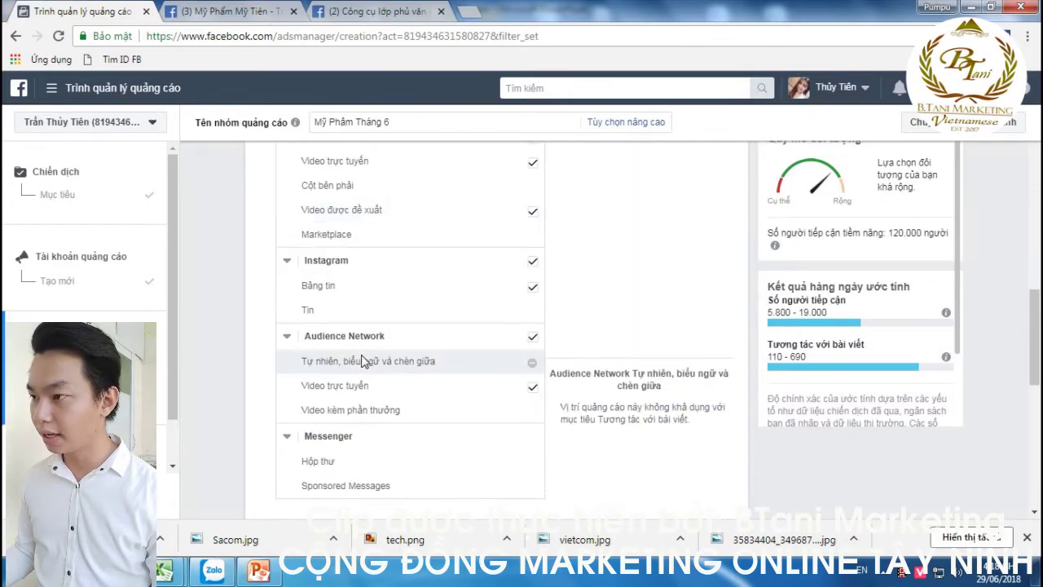
pyautogui.click(531, 264)
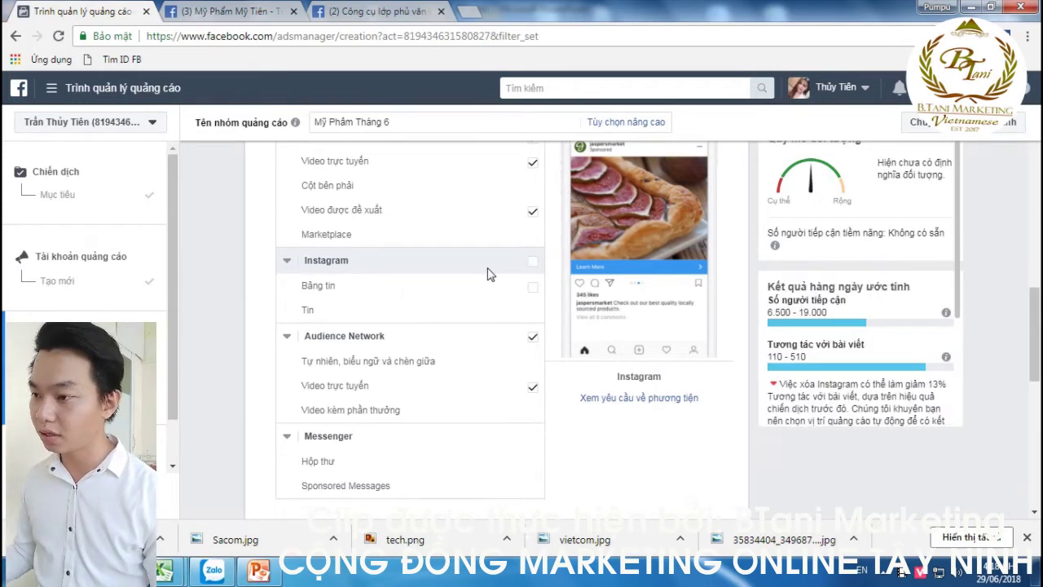
# Examine the Audience Network and Messenger placements, the mobile device options, and the budget and schedule settings.
pyautogui.scroll(-1, 489, 272)
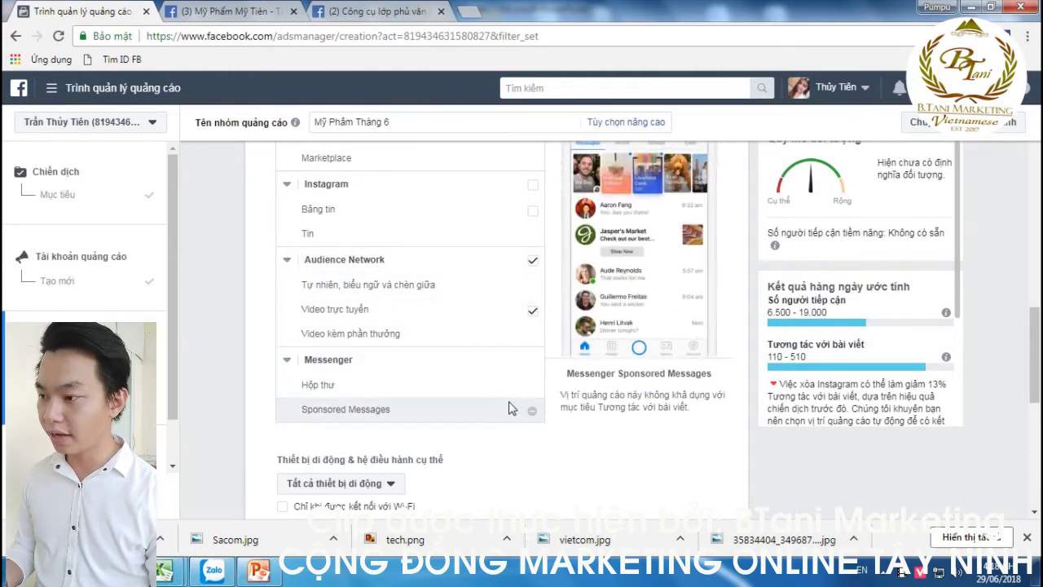
pyautogui.scroll(1, 527, 380)
pyautogui.scroll(-2, 520, 379)
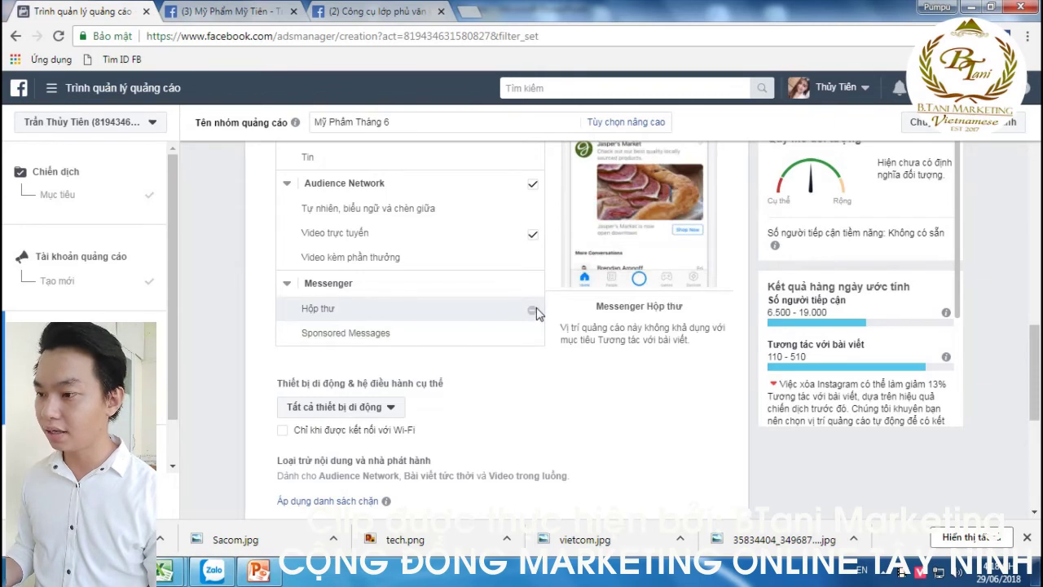
pyautogui.scroll(2, 534, 326)
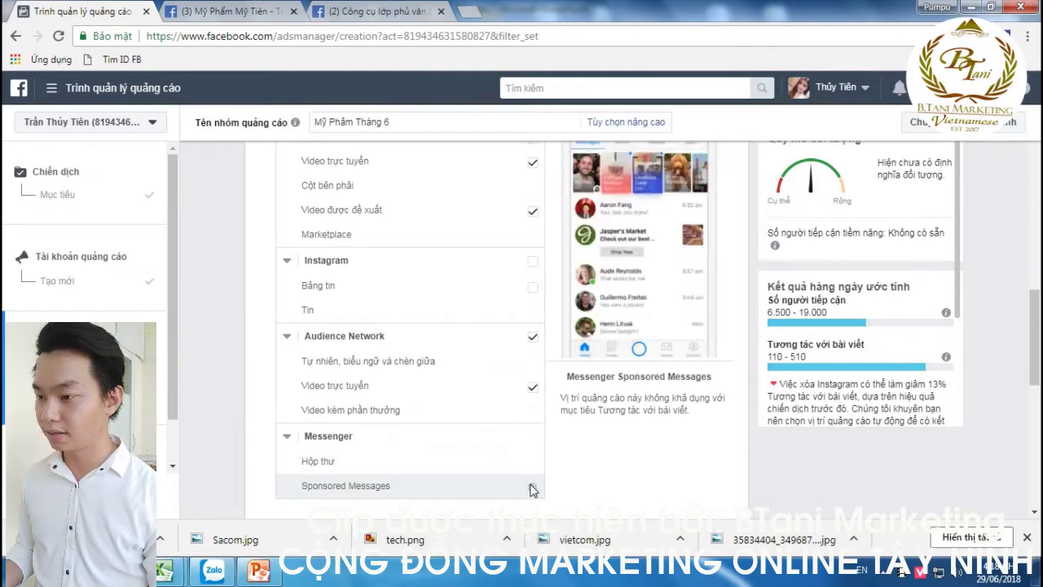
pyautogui.scroll(-3, 582, 453)
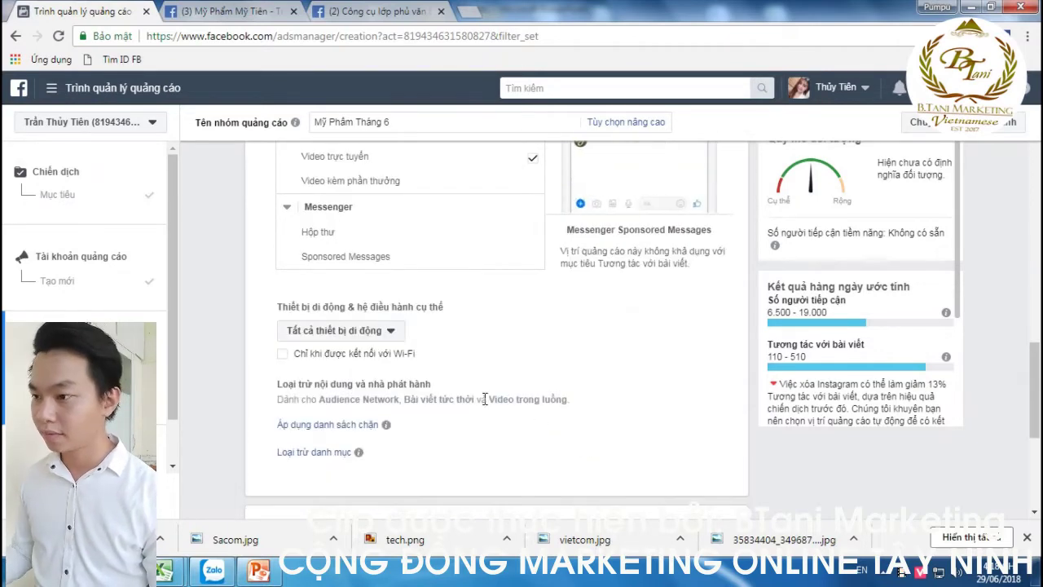
pyautogui.scroll(-3, 465, 396)
pyautogui.scroll(-1, 388, 374)
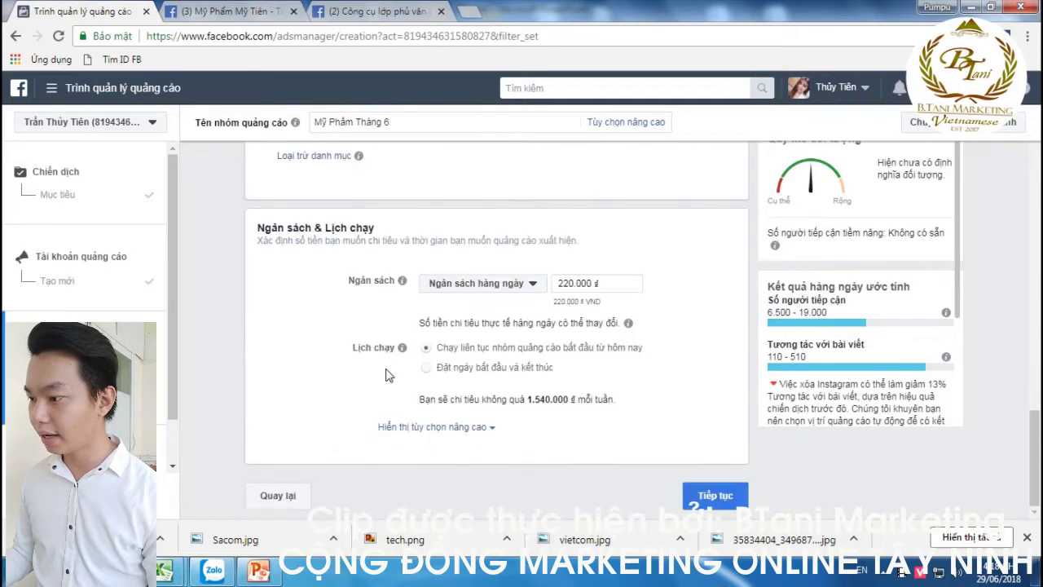
# Open the saved audience "Nữ 15-25 tuổi" for editing and review its location, age, gender and detailed targeting settings.
pyautogui.scroll(12, 388, 374)
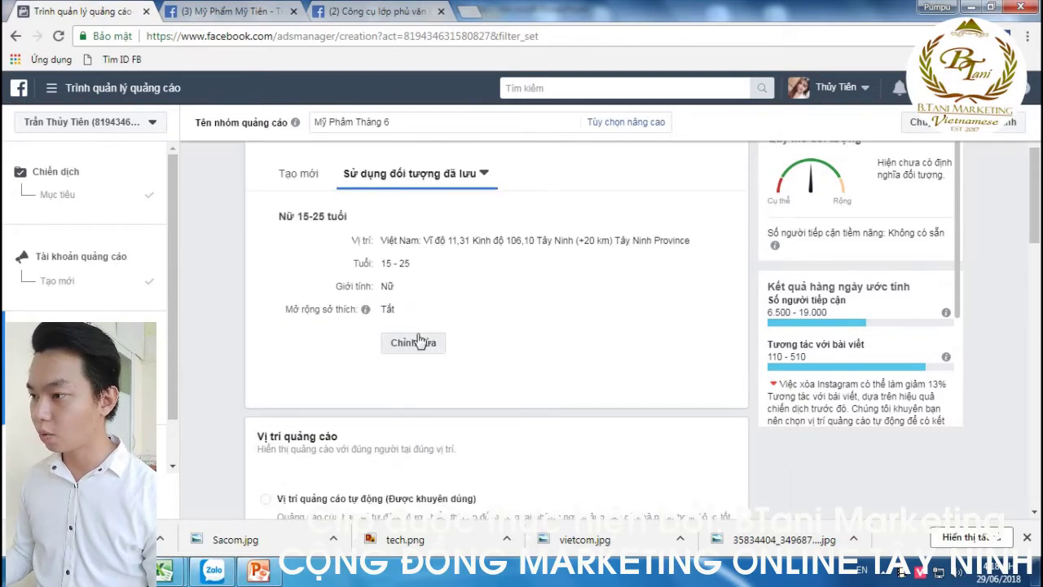
pyautogui.click(419, 343)
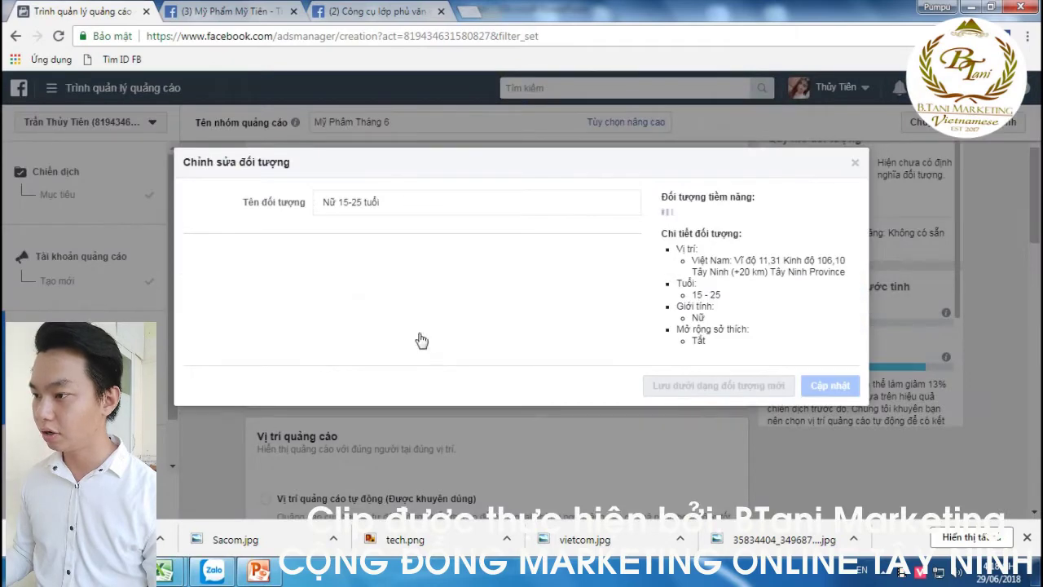
pyautogui.scroll(-2, 242, 336)
pyautogui.scroll(-3, 243, 334)
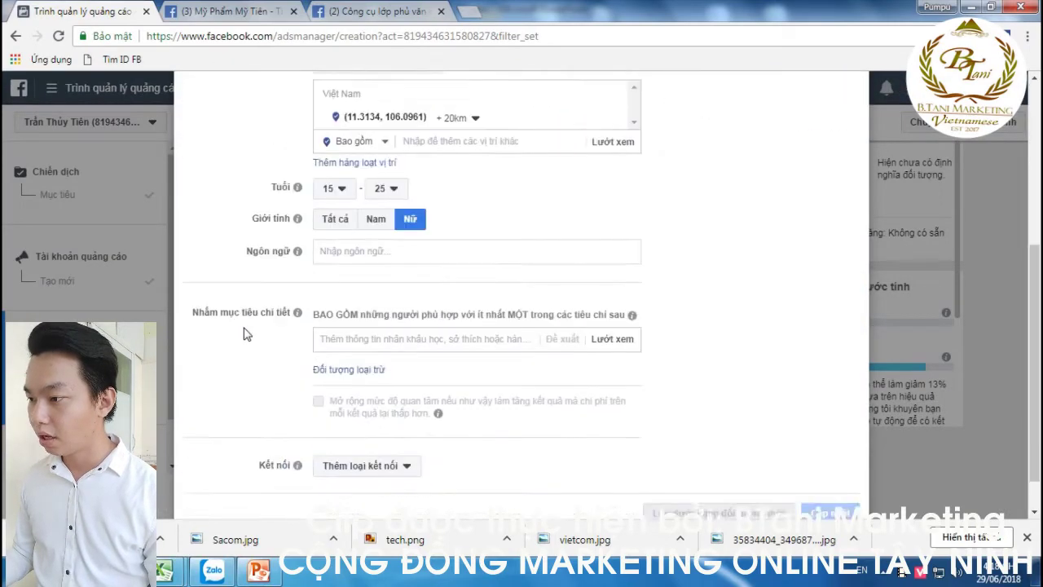
pyautogui.scroll(4, 316, 181)
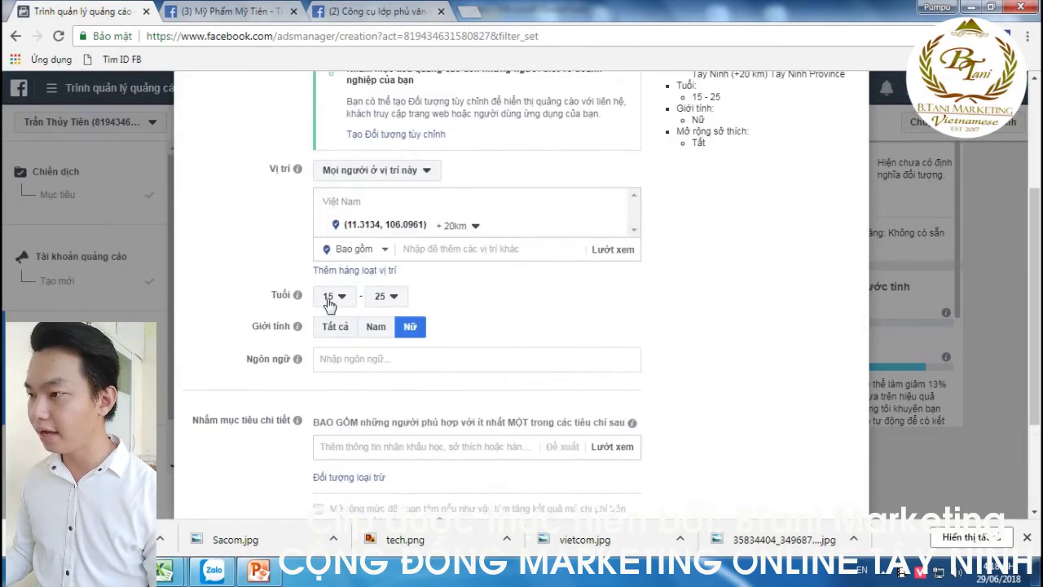
pyautogui.scroll(-1, 527, 325)
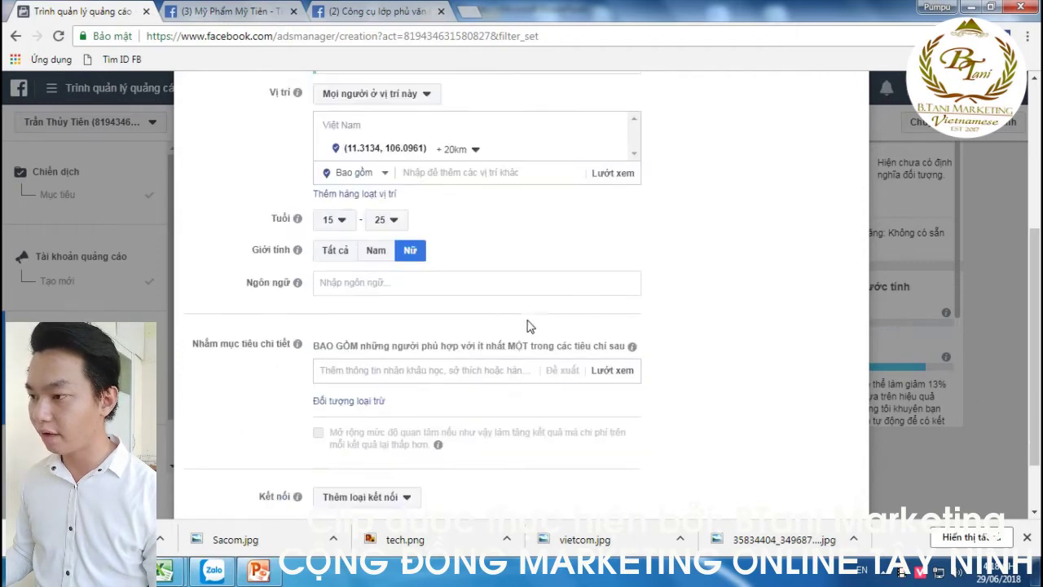
pyautogui.scroll(-1, 530, 323)
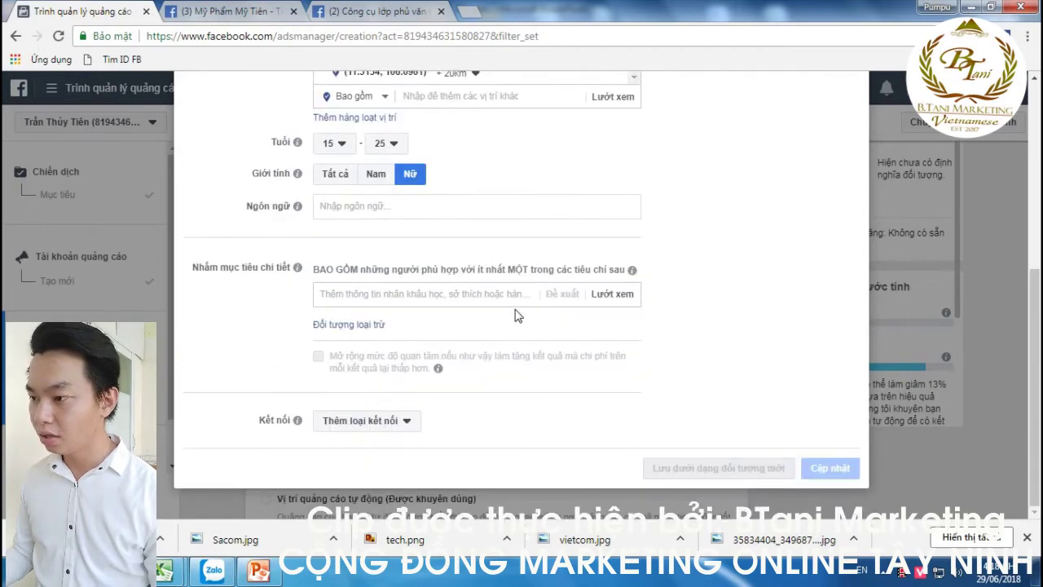
# Browse the demographic targeting options under Học vấn, including the education levels in Trình độ học vấn.
pyautogui.click(468, 294)
pyautogui.click(609, 297)
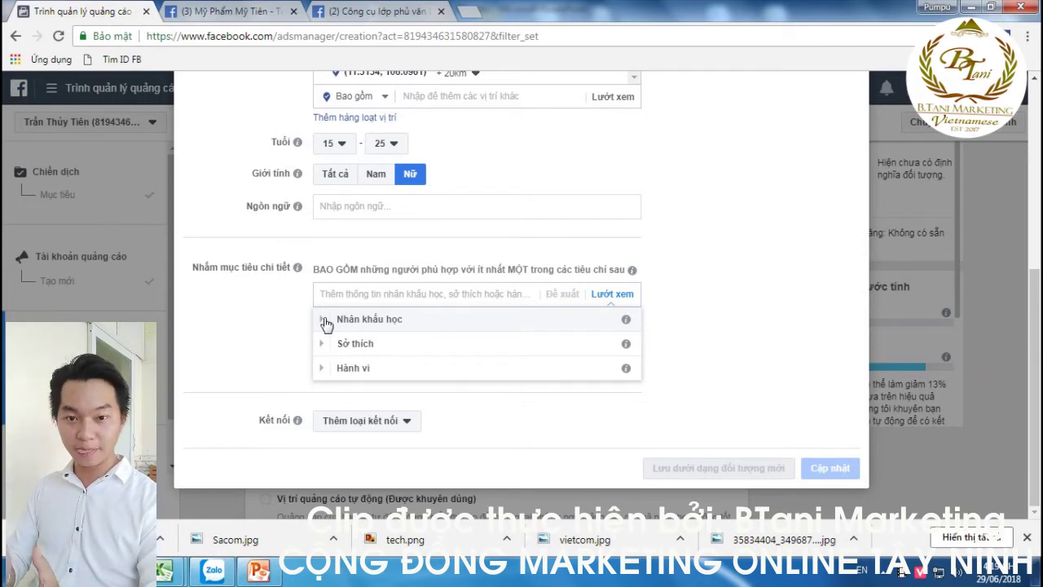
pyautogui.click(326, 323)
pyautogui.click(326, 323)
pyautogui.click(326, 322)
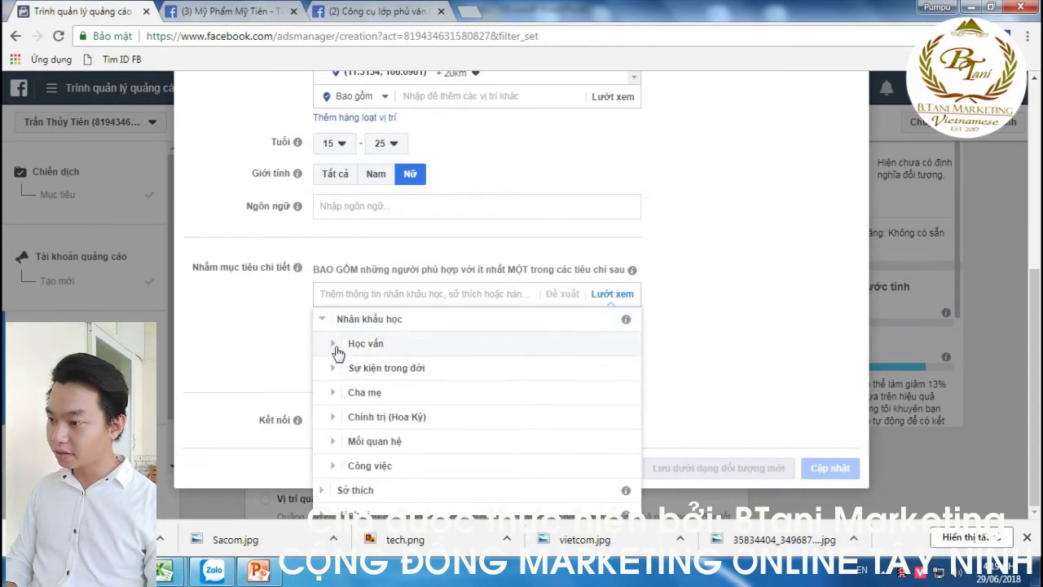
pyautogui.click(337, 347)
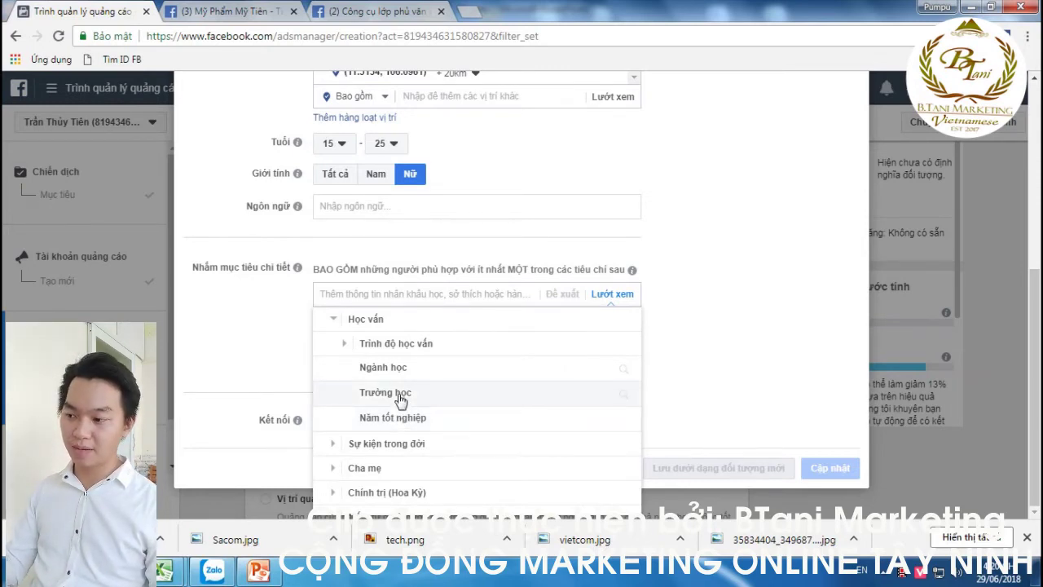
pyautogui.click(347, 344)
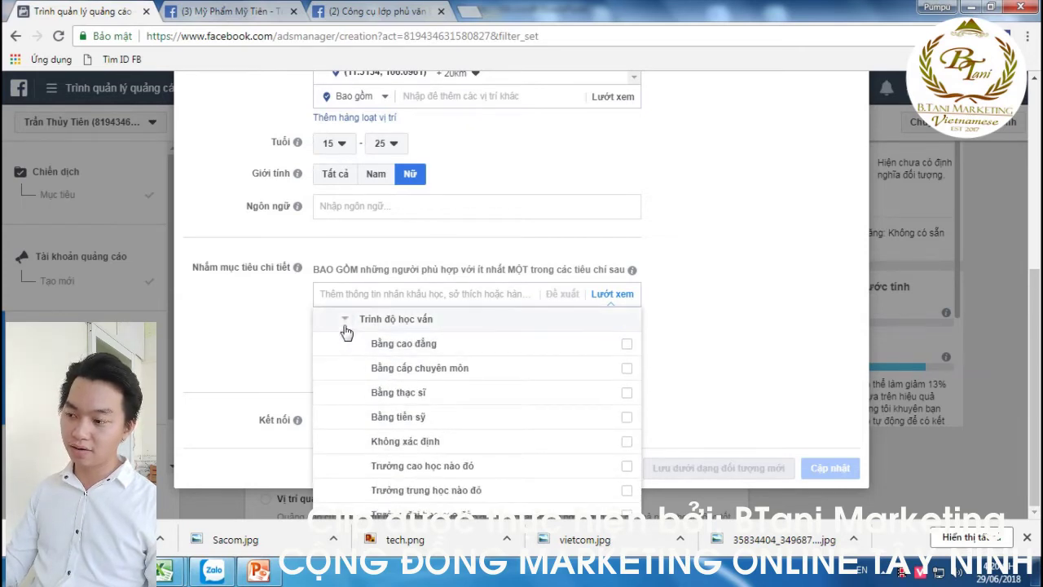
pyautogui.scroll(-1, 454, 445)
pyautogui.scroll(1, 454, 444)
pyautogui.click(346, 319)
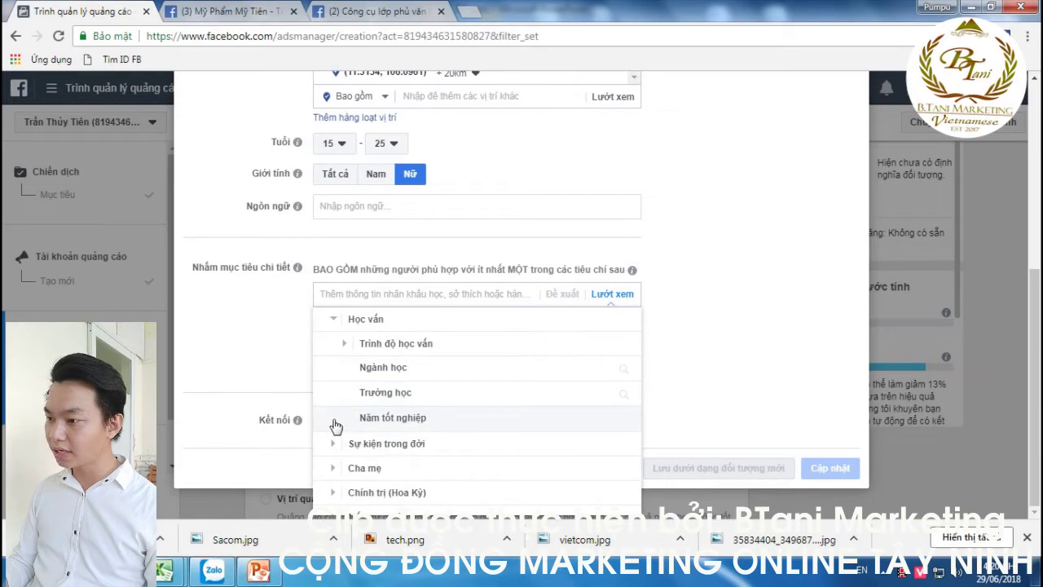
pyautogui.scroll(1, 335, 411)
pyautogui.click(333, 344)
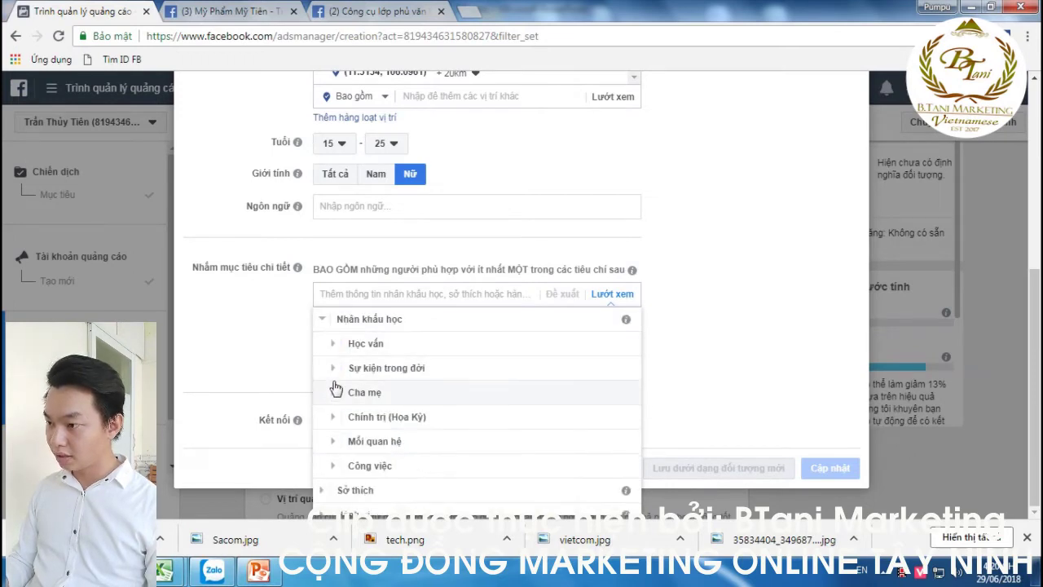
# Examine the life event targeting options under Sự kiện trong đời, including the birthday choices in Ngày sinh.
pyautogui.click(334, 369)
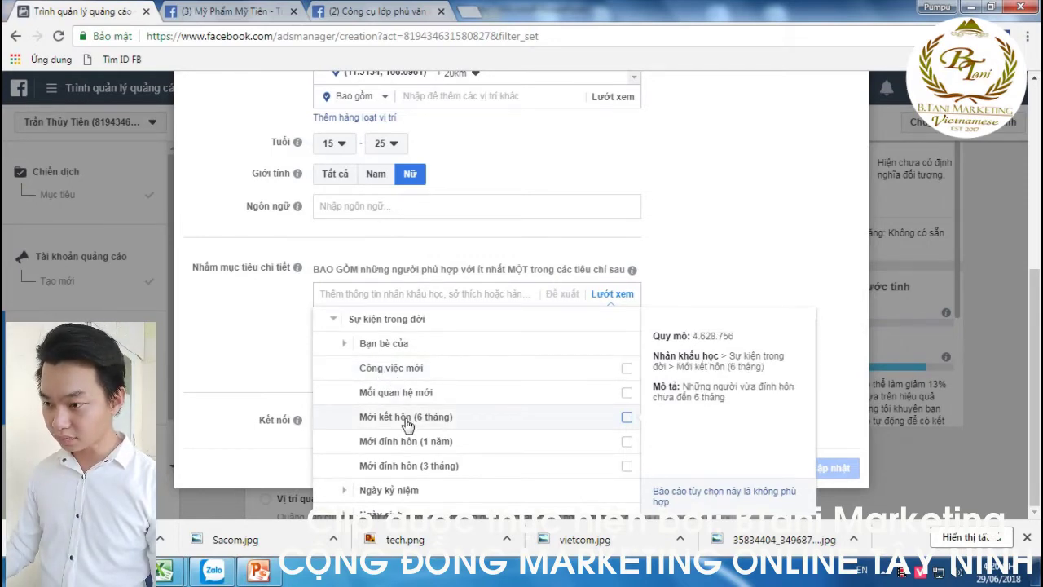
pyautogui.scroll(-1, 408, 426)
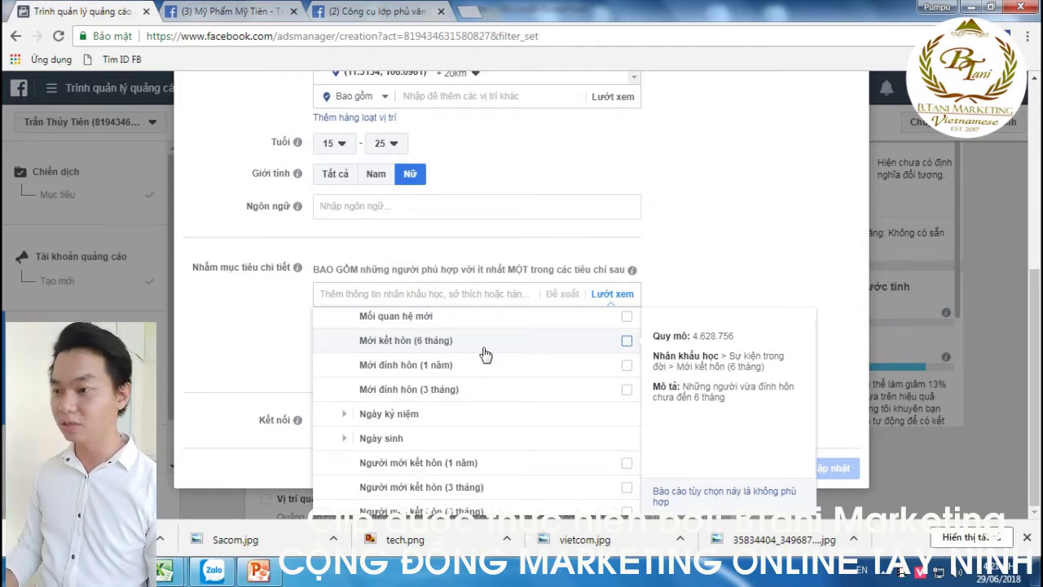
pyautogui.scroll(-1, 348, 405)
pyautogui.click(346, 361)
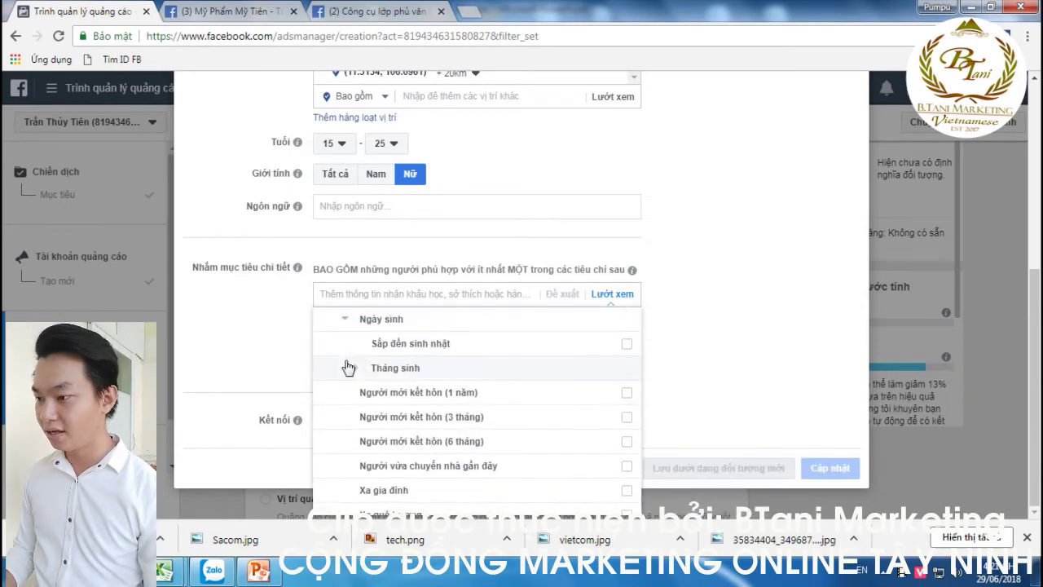
pyautogui.moveTo(418, 347)
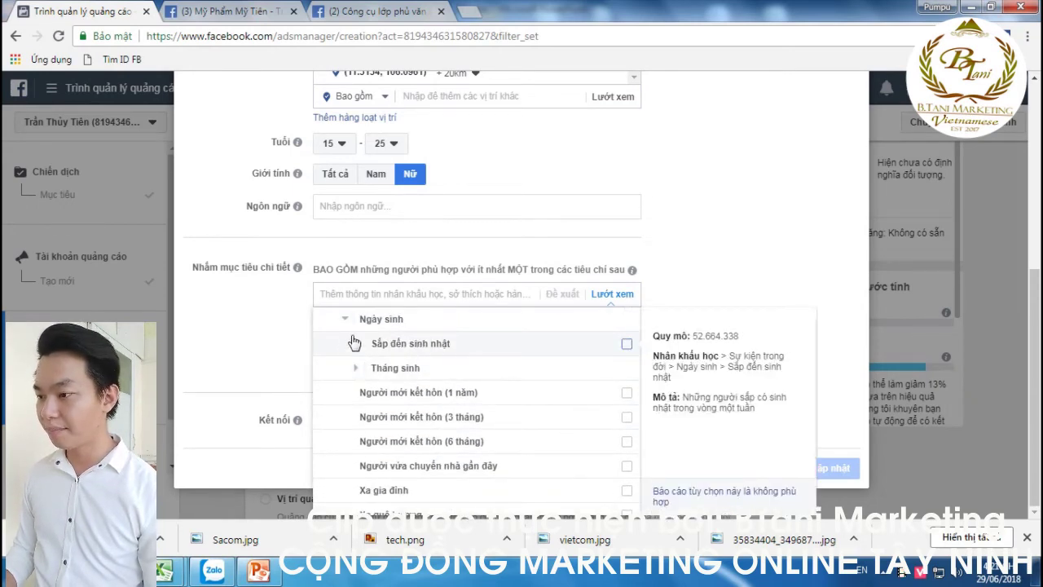
pyautogui.scroll(4, 345, 350)
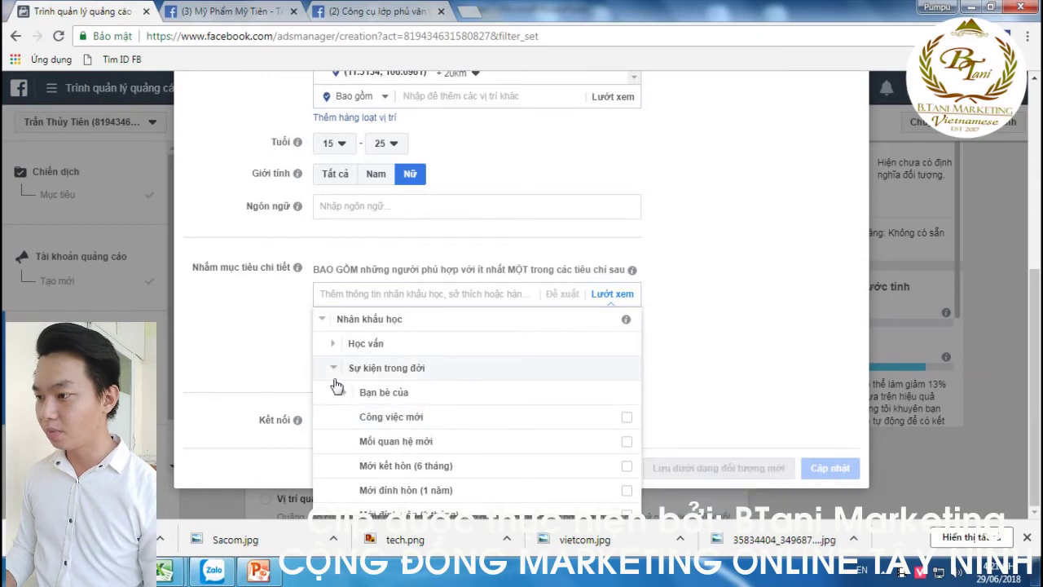
pyautogui.click(332, 371)
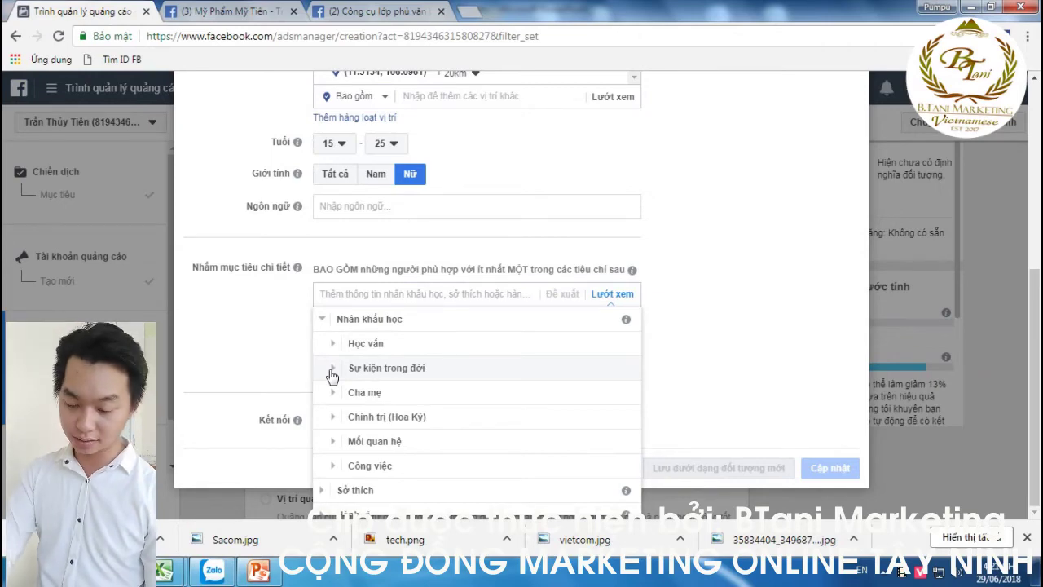
# Check the post promotion option on the Mỹ Phẩm Mỹ Tiên page and return to the audience's demographic targeting list.
pyautogui.click(237, 11)
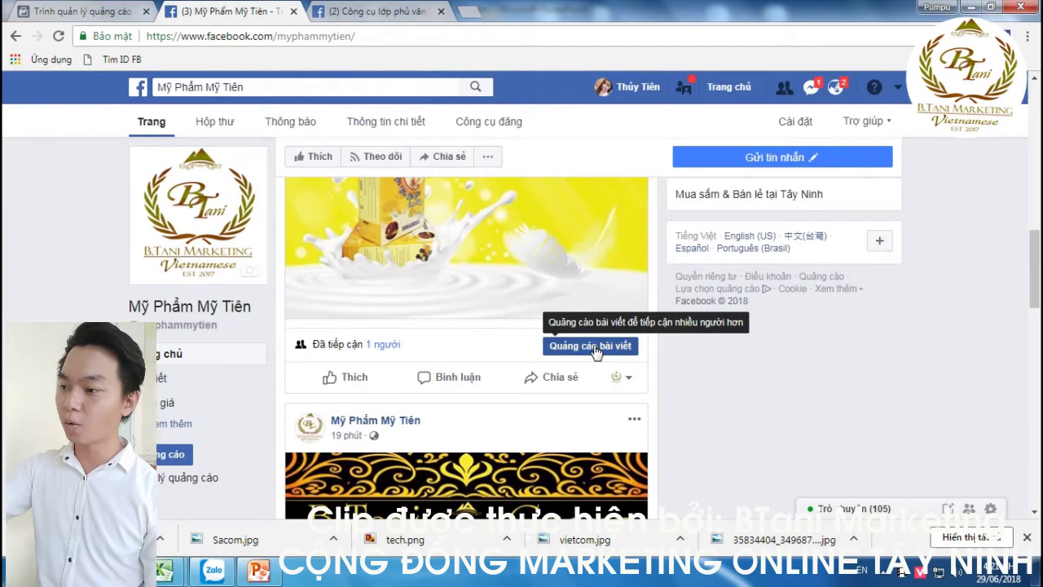
pyautogui.click(77, 12)
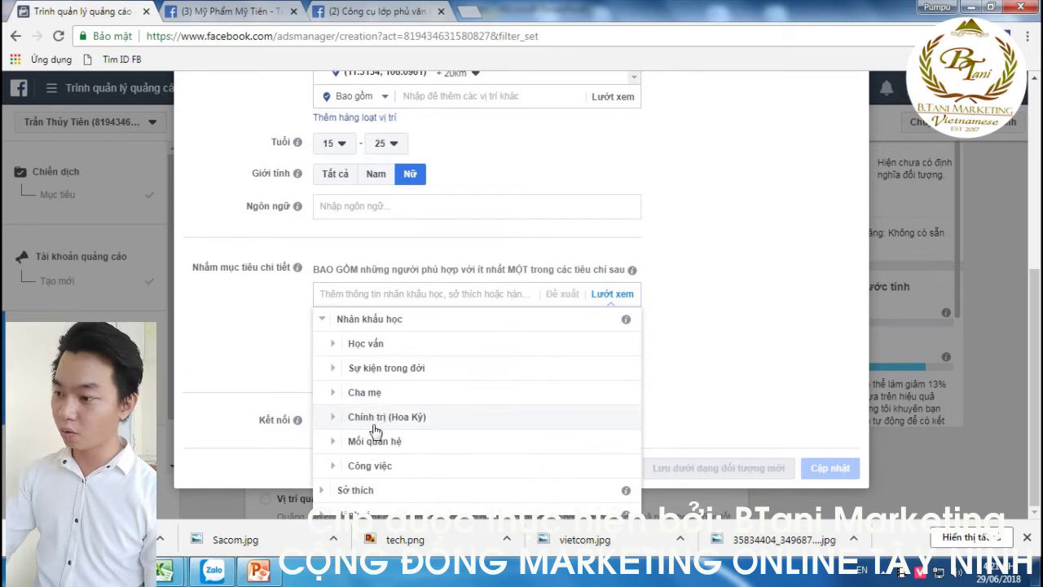
pyautogui.scroll(-1, 377, 428)
pyautogui.scroll(1, 375, 430)
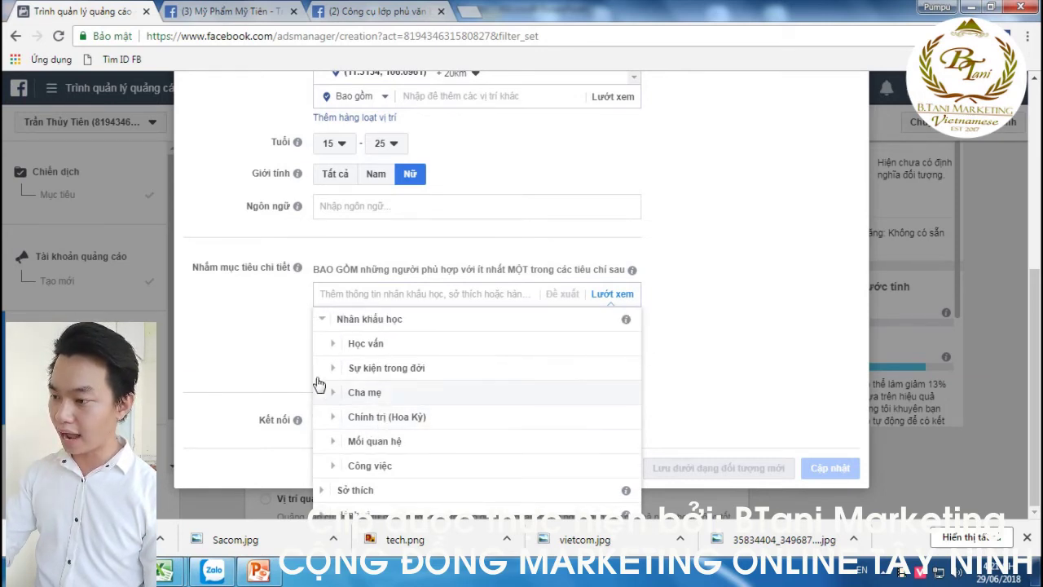
# Examine the beauty interests under Sở thích > Mua sắm và thời trang > Làm đẹp, and close the audience editor without saving changes.
pyautogui.click(320, 321)
pyautogui.click(323, 344)
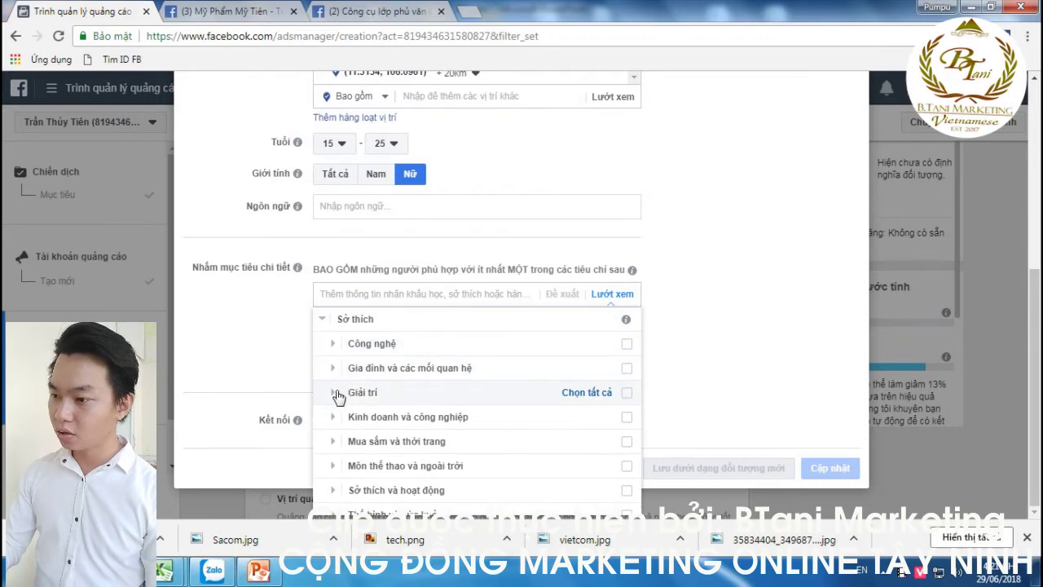
pyautogui.click(333, 444)
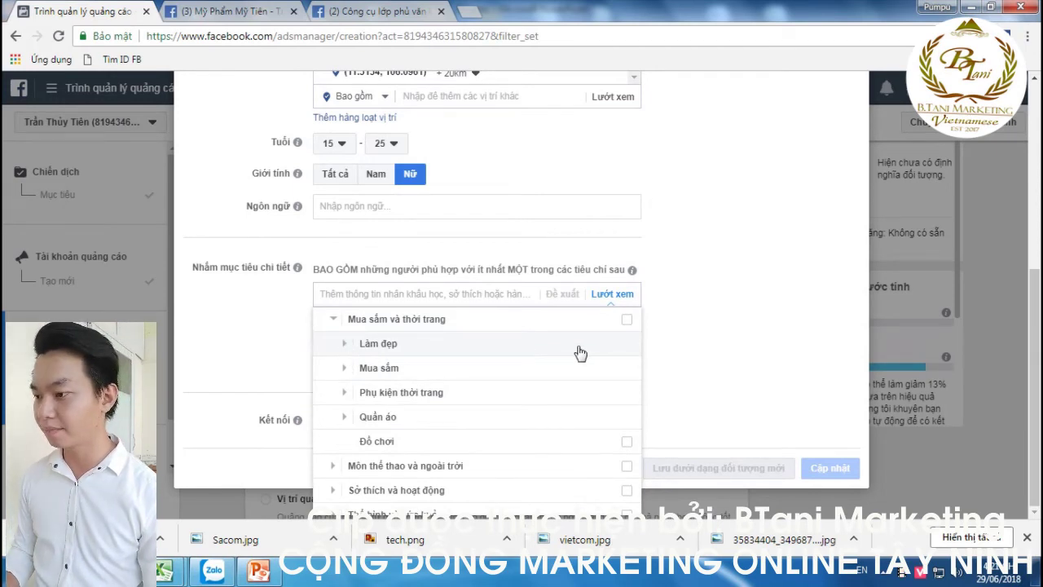
pyautogui.click(346, 345)
pyautogui.moveTo(463, 349)
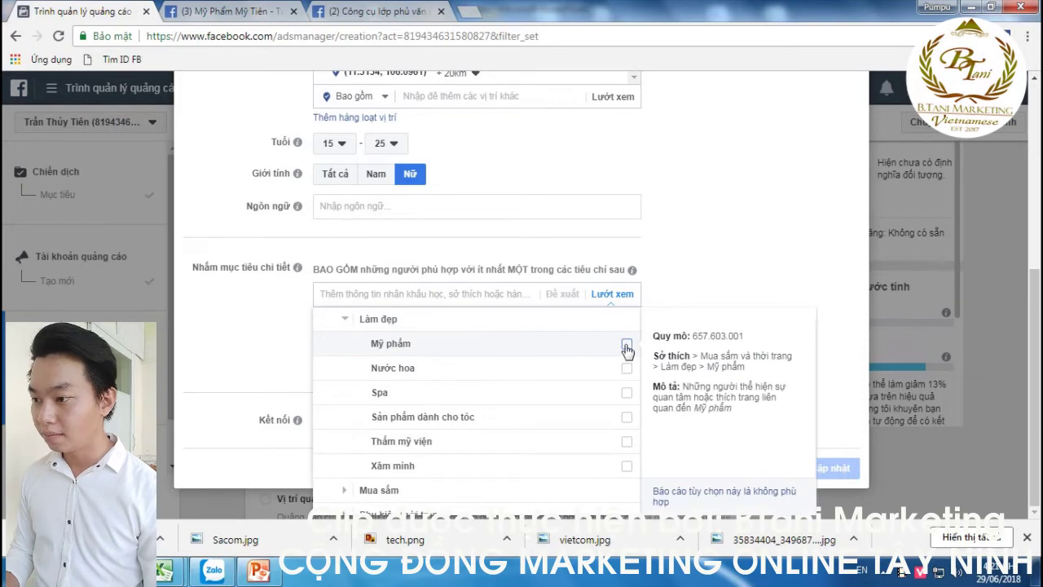
pyautogui.moveTo(625, 394)
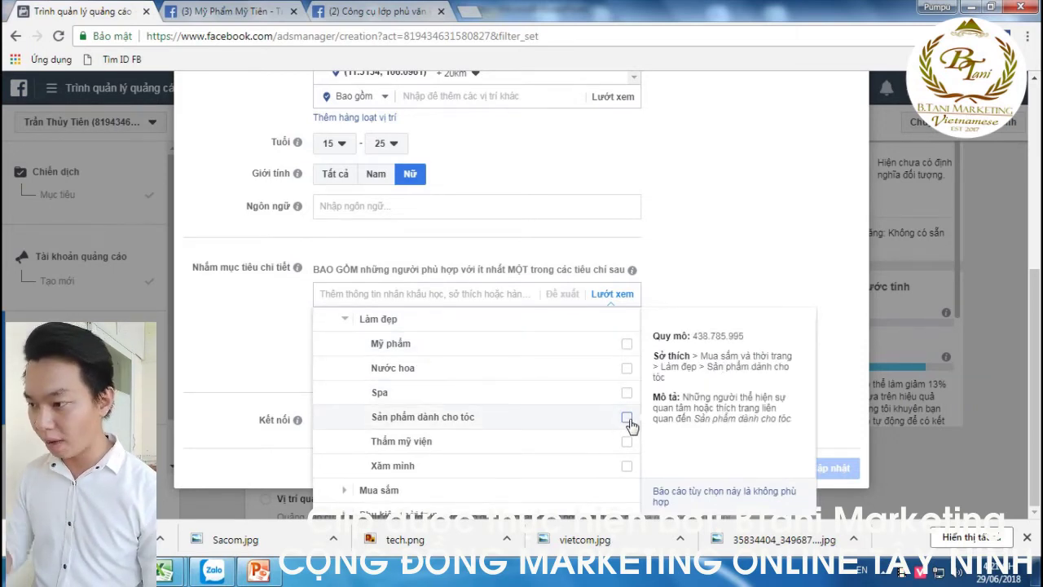
pyautogui.moveTo(629, 466)
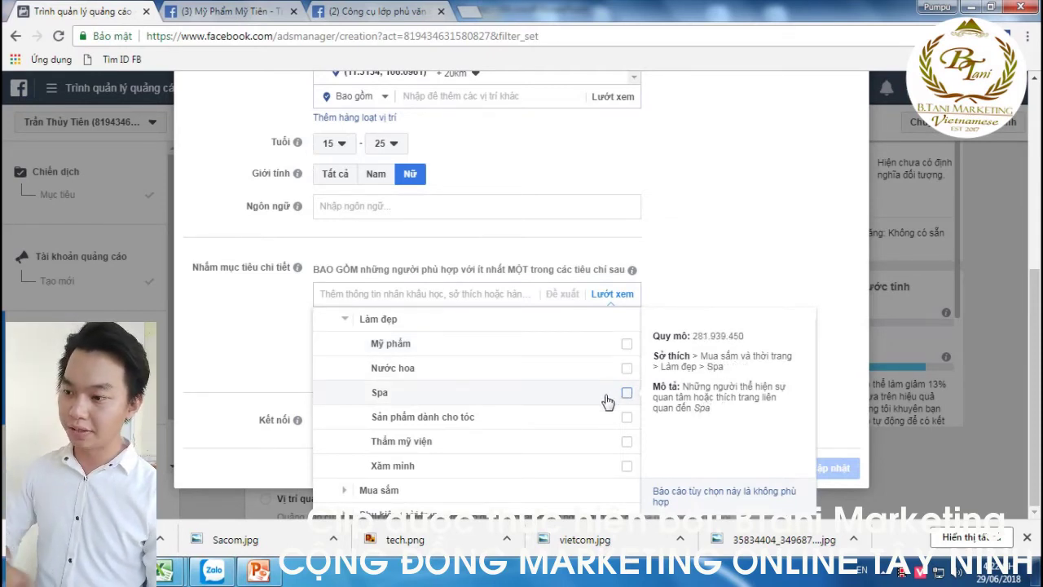
pyautogui.click(838, 425)
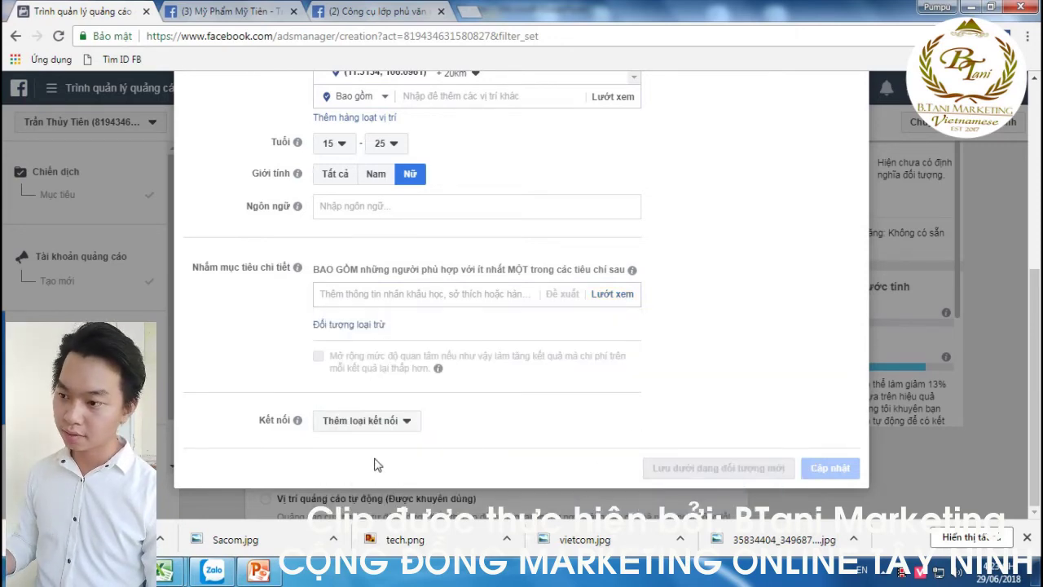
pyautogui.scroll(1, 388, 295)
pyautogui.scroll(4, 388, 295)
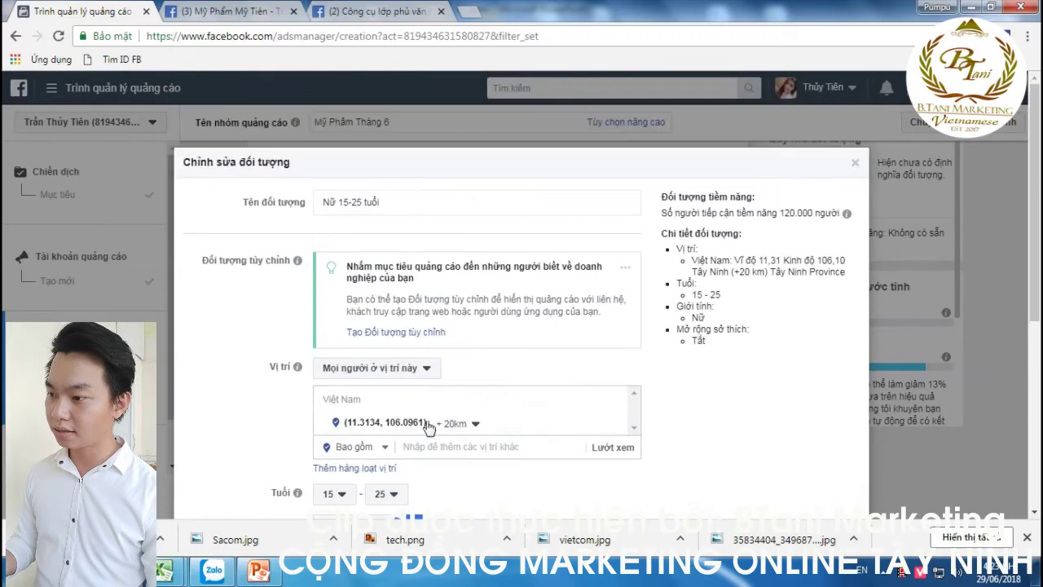
pyautogui.click(855, 163)
# Set the ad set's daily budget to 50.000 ₫.
pyautogui.scroll(-4, 528, 380)
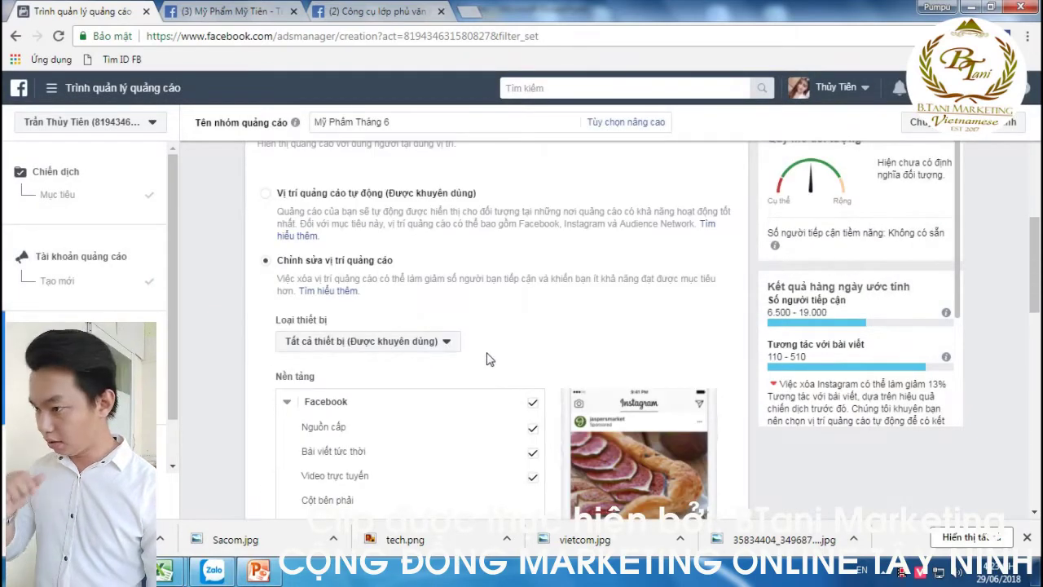
pyautogui.scroll(-10, 489, 365)
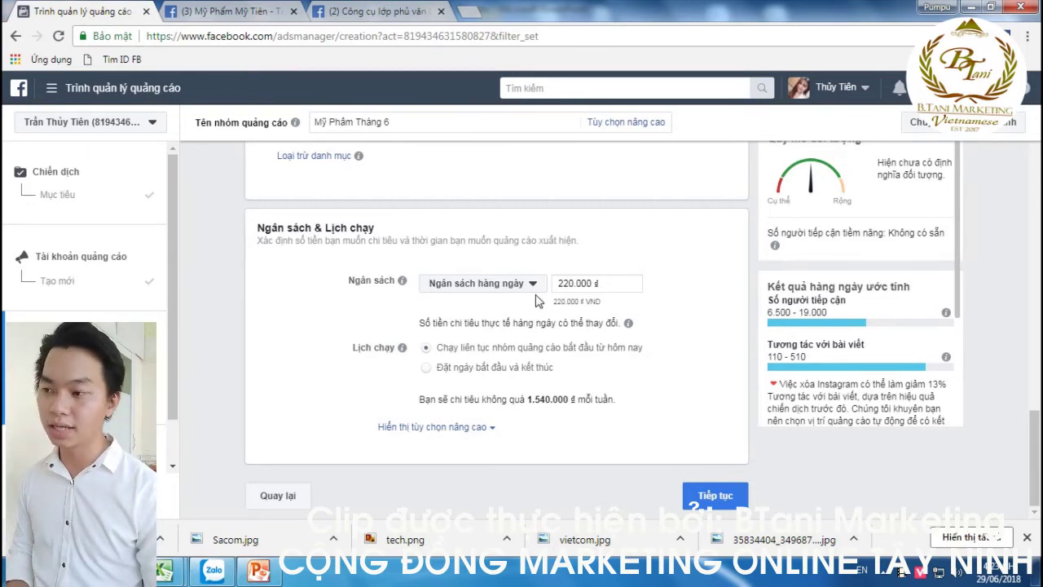
pyautogui.click(569, 284)
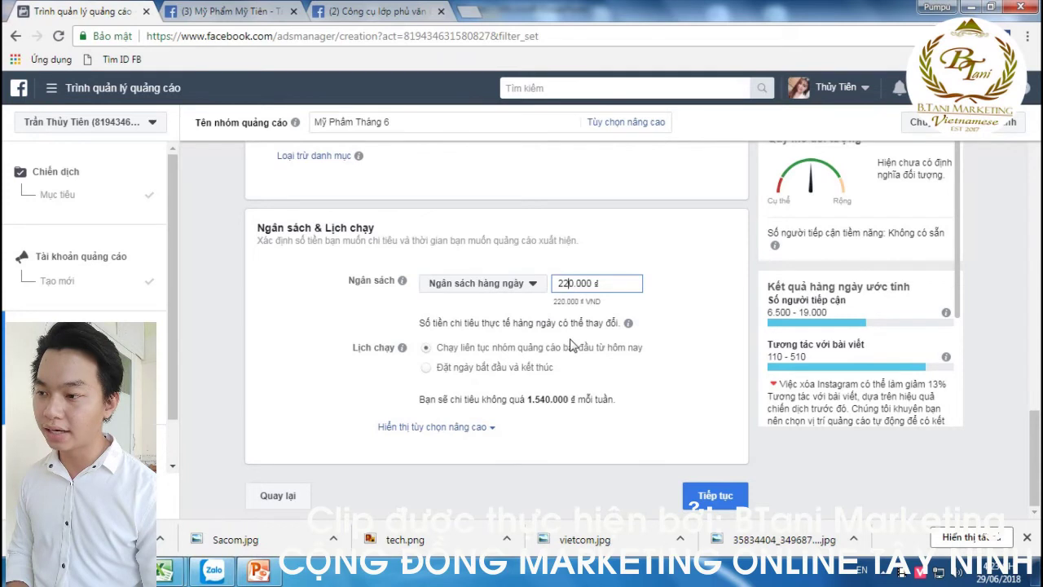
pyautogui.press('BackSpace')
pyautogui.press('BackSpace')
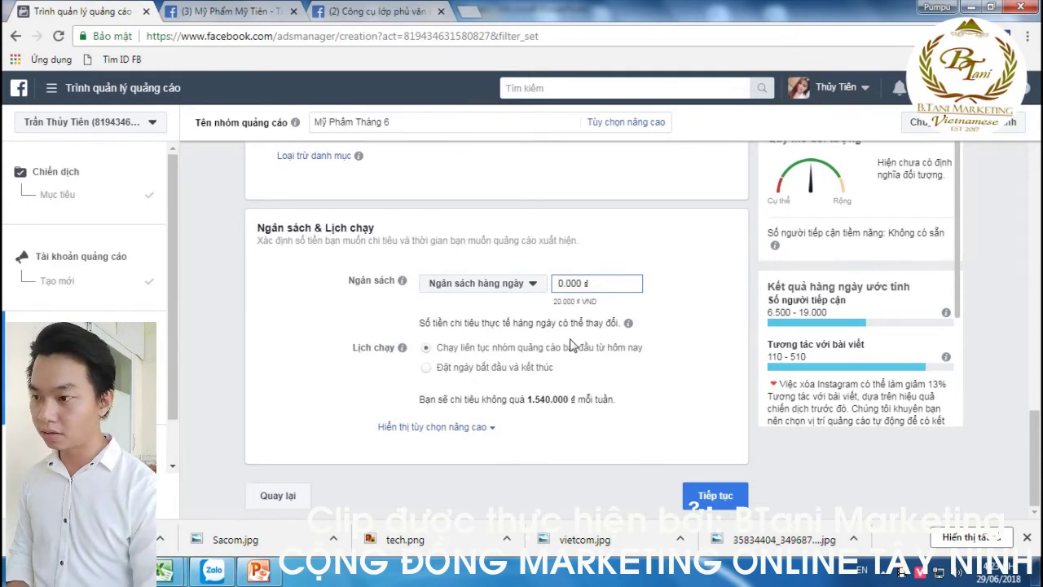
pyautogui.write('5')
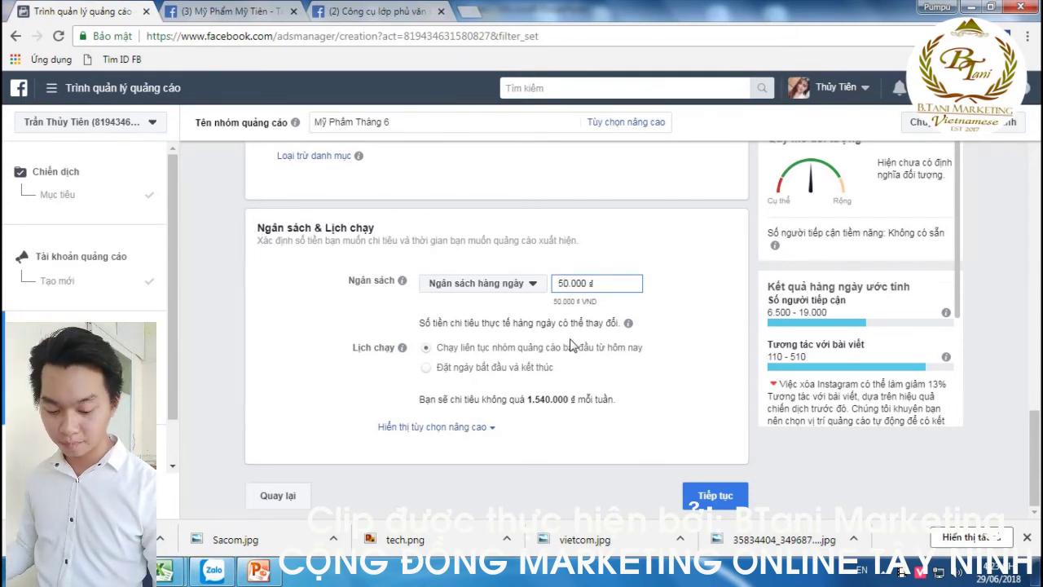
pyautogui.click(706, 346)
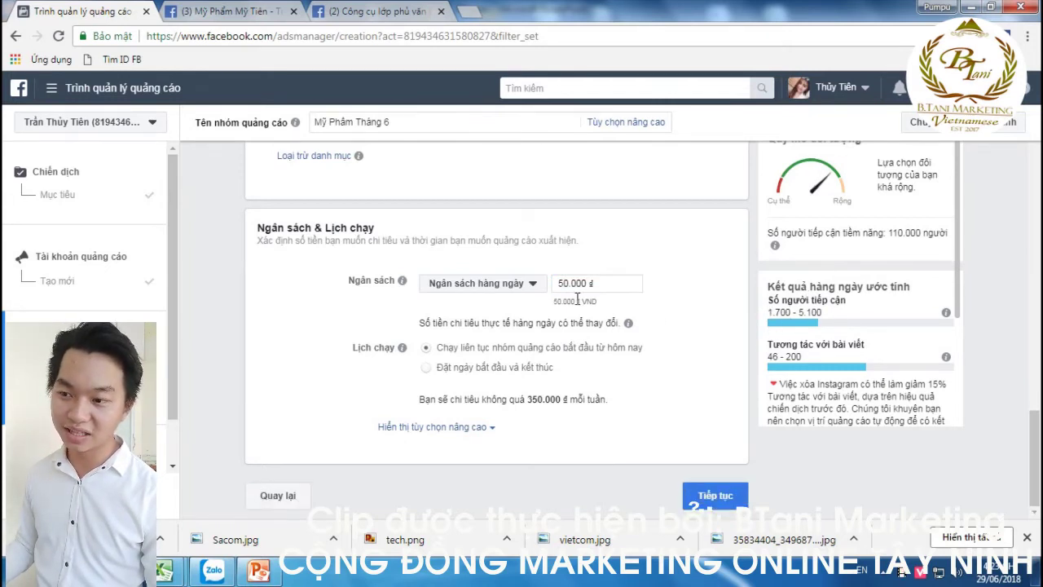
# Set the ad set's daily budget to 100.000 ₫.
pyautogui.moveTo(565, 284); pyautogui.dragTo(556, 313)
pyautogui.write('1')
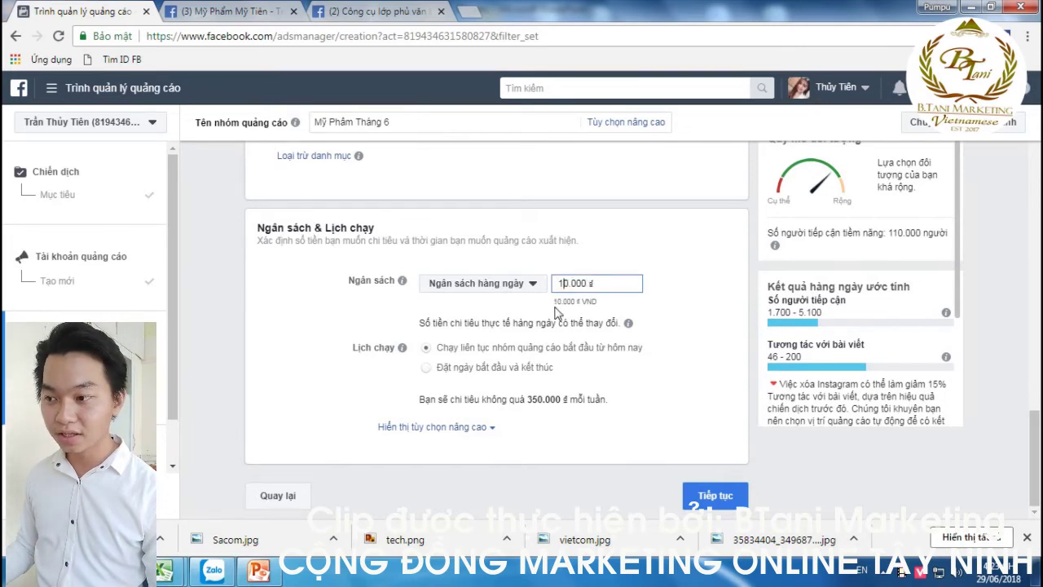
pyautogui.write('0')
pyautogui.click(695, 308)
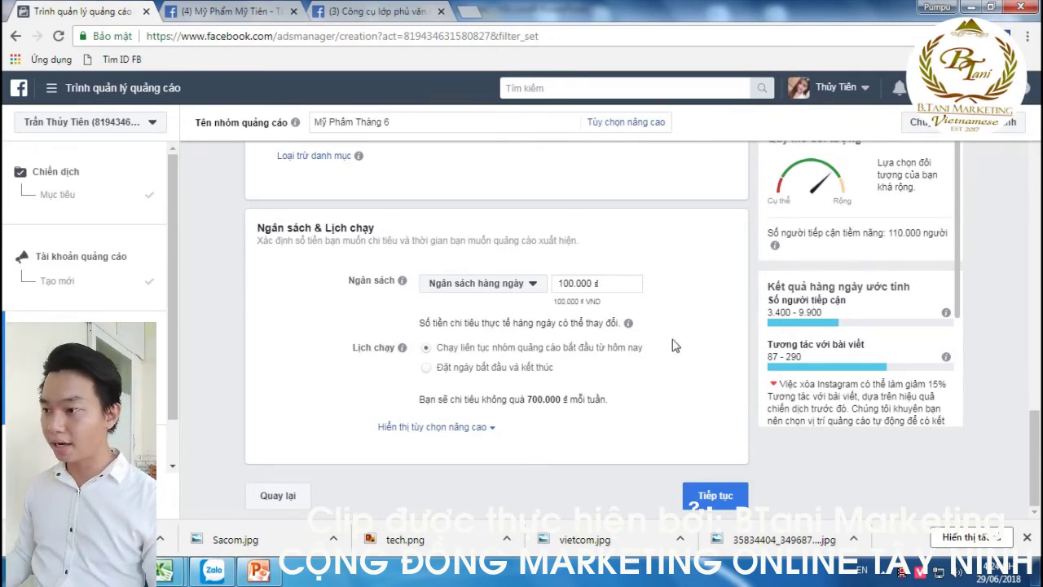
# Review the ad set's saved audience, ad placements, and budget and schedule settings.
pyautogui.scroll(10, 538, 228)
pyautogui.scroll(2, 538, 228)
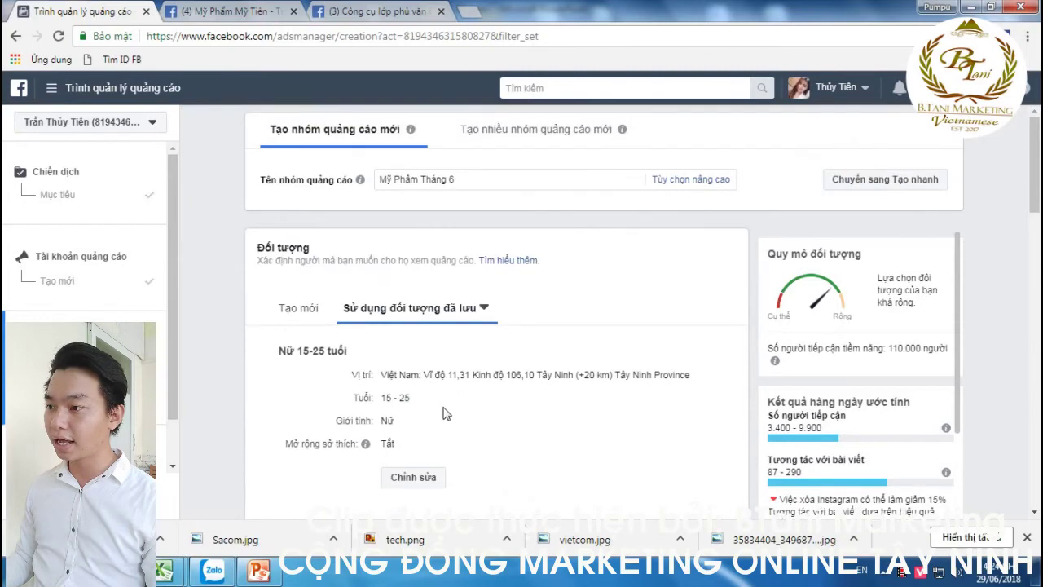
pyautogui.scroll(-10, 525, 352)
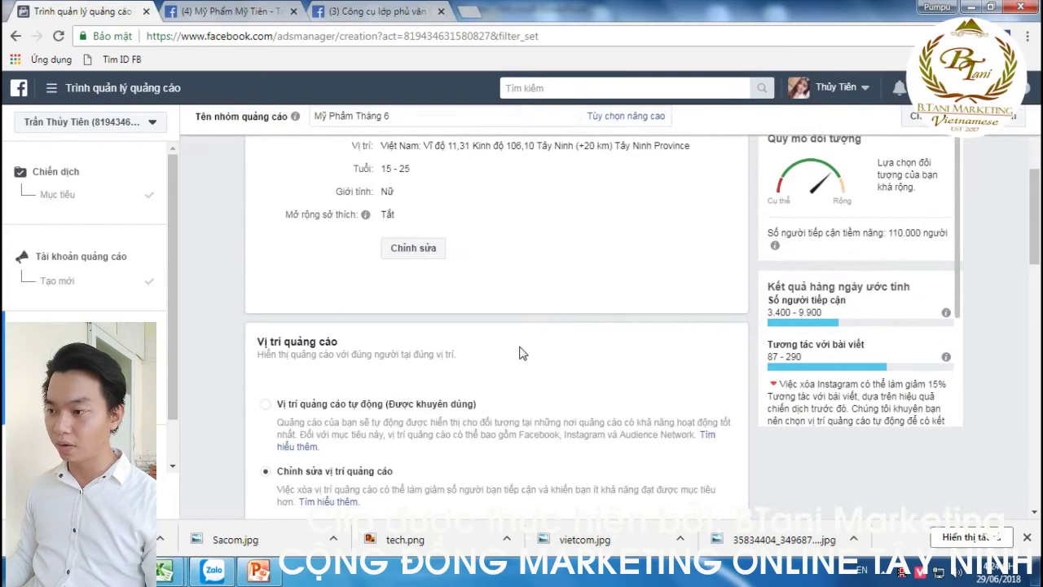
pyautogui.scroll(-6, 440, 401)
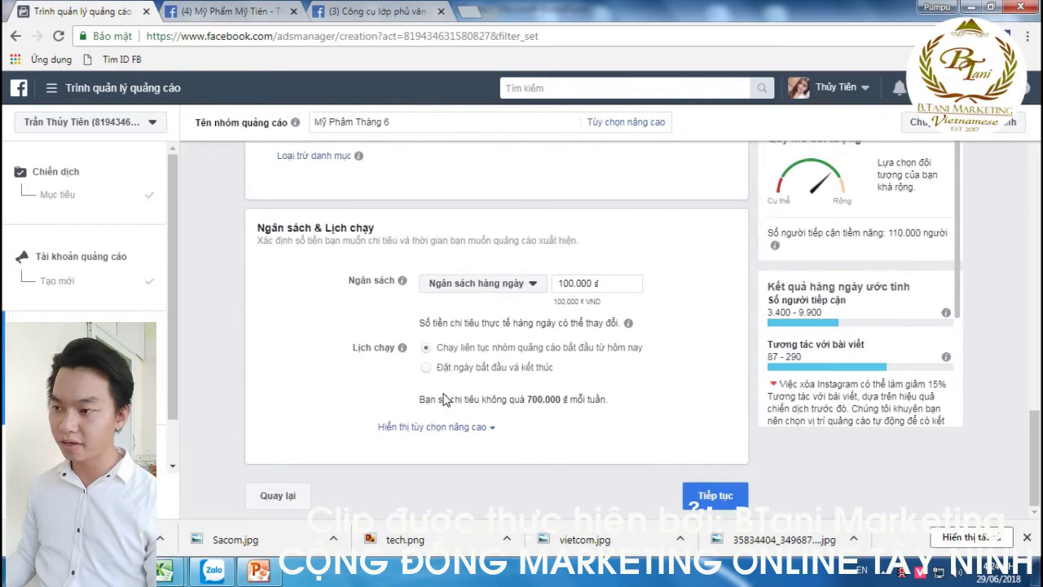
pyautogui.scroll(15, 444, 399)
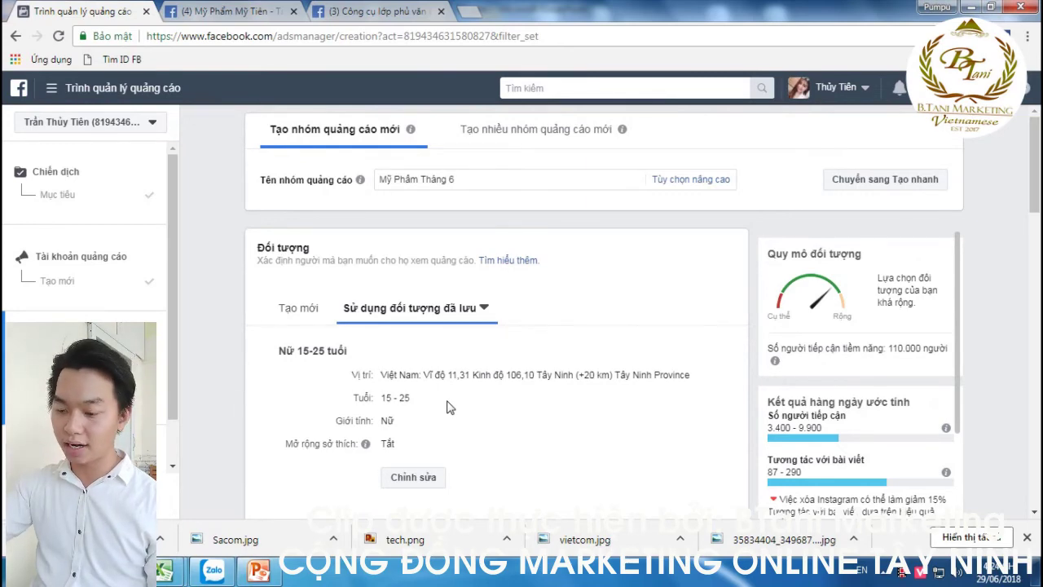
pyautogui.scroll(-5, 450, 407)
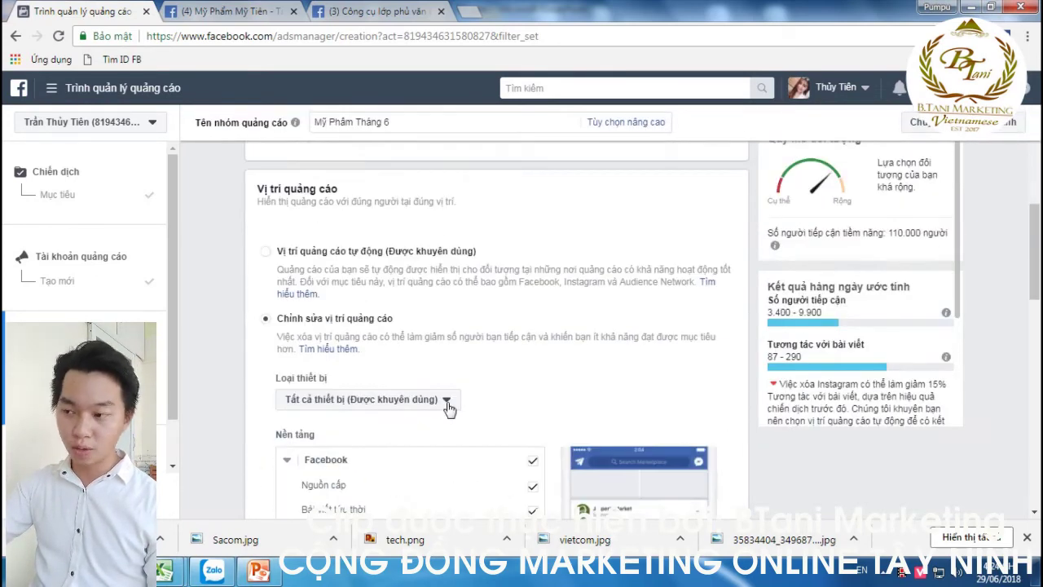
pyautogui.scroll(-8, 449, 408)
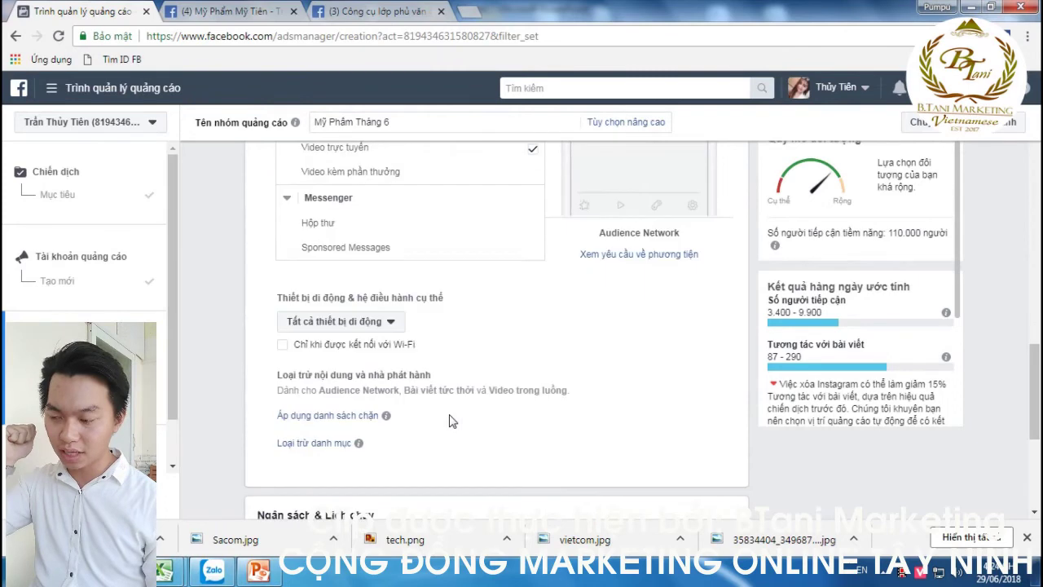
pyautogui.scroll(-3, 449, 412)
pyautogui.scroll(-1, 446, 418)
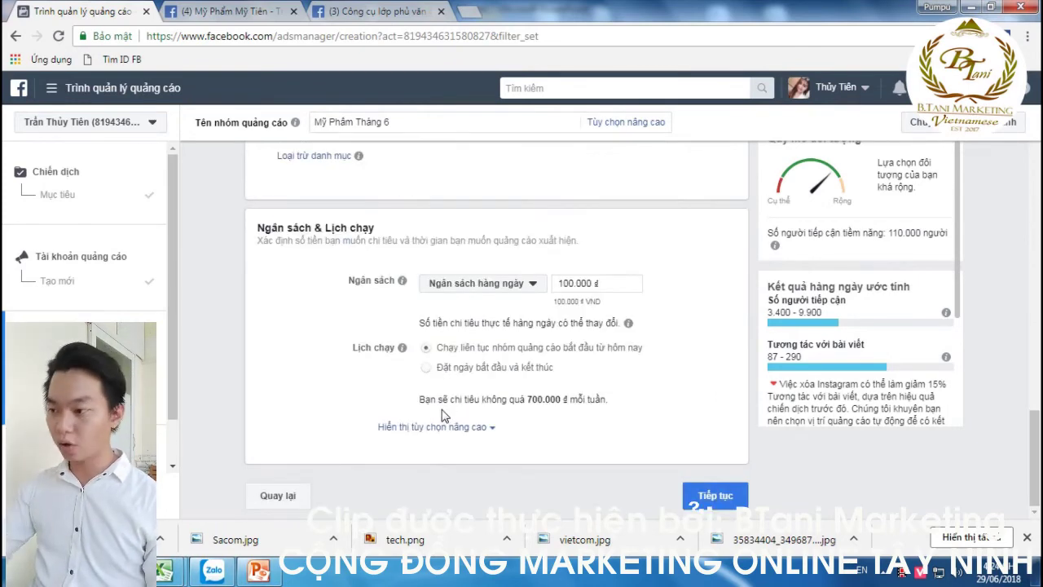
# Check the available budget types, and review the audience size and estimated daily results for the ad set.
pyautogui.click(499, 289)
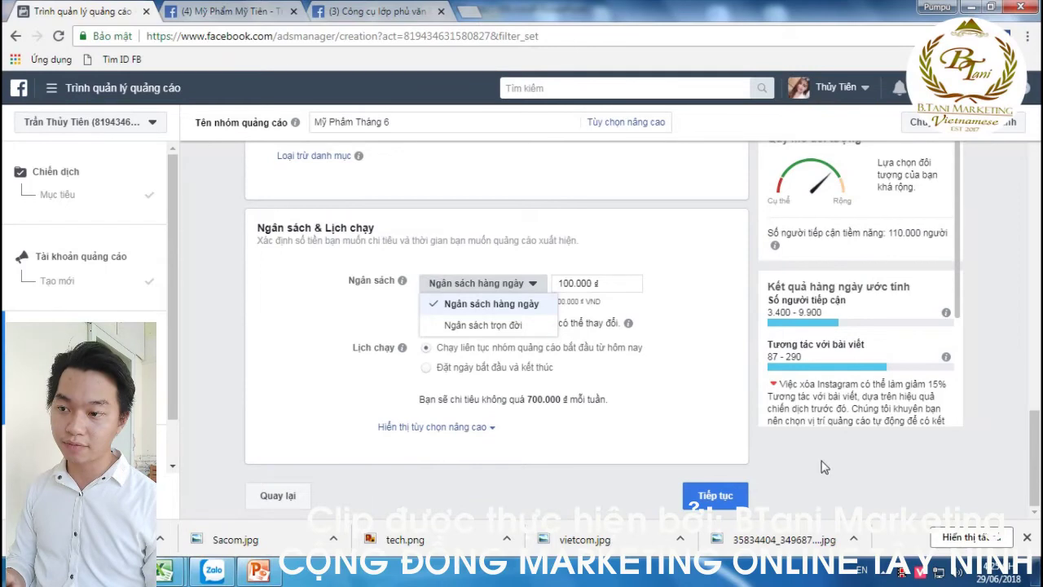
pyautogui.scroll(4, 792, 468)
pyautogui.scroll(12, 767, 464)
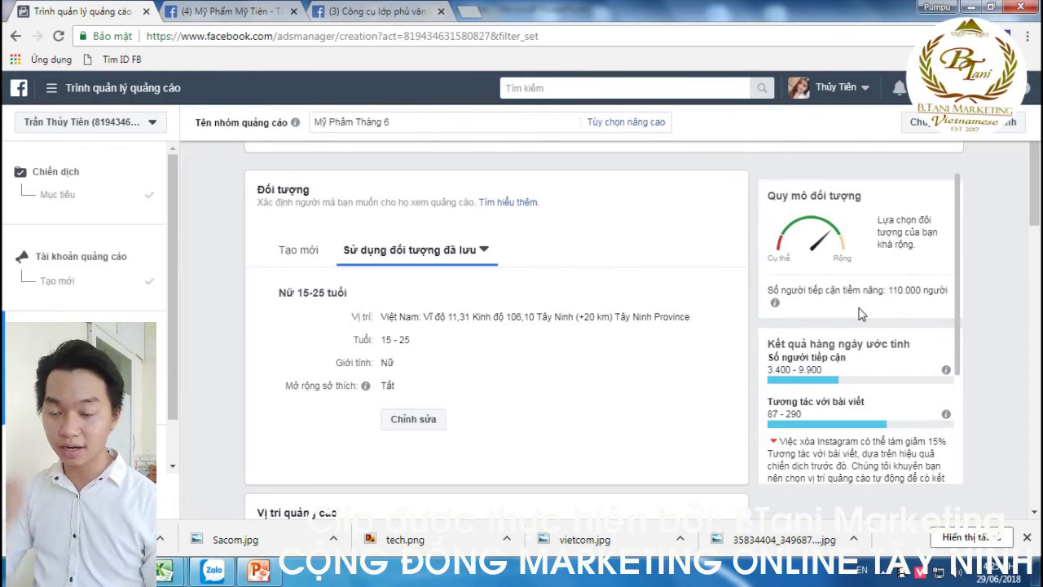
pyautogui.scroll(-2, 863, 313)
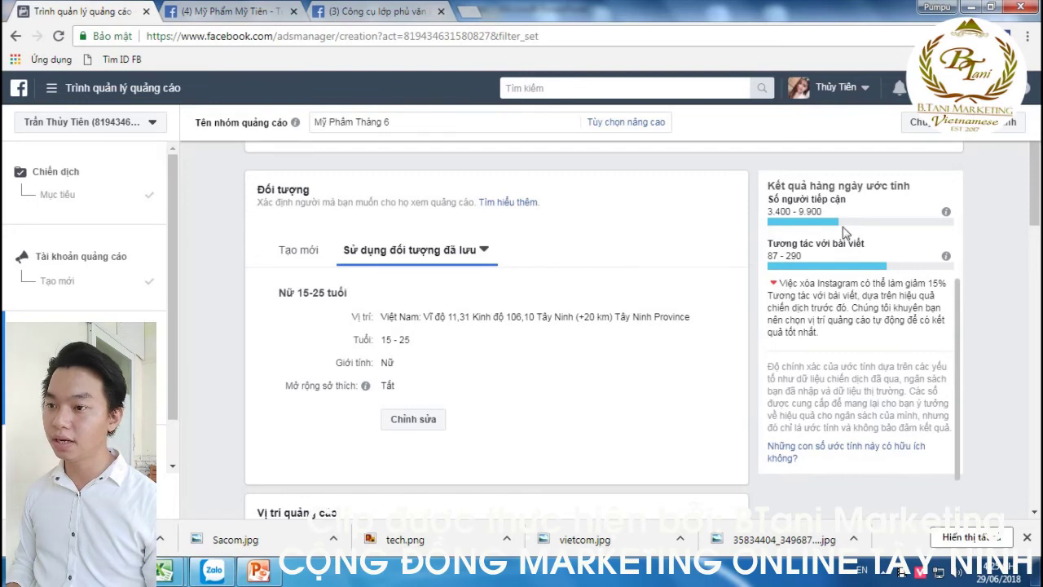
pyautogui.scroll(-10, 629, 326)
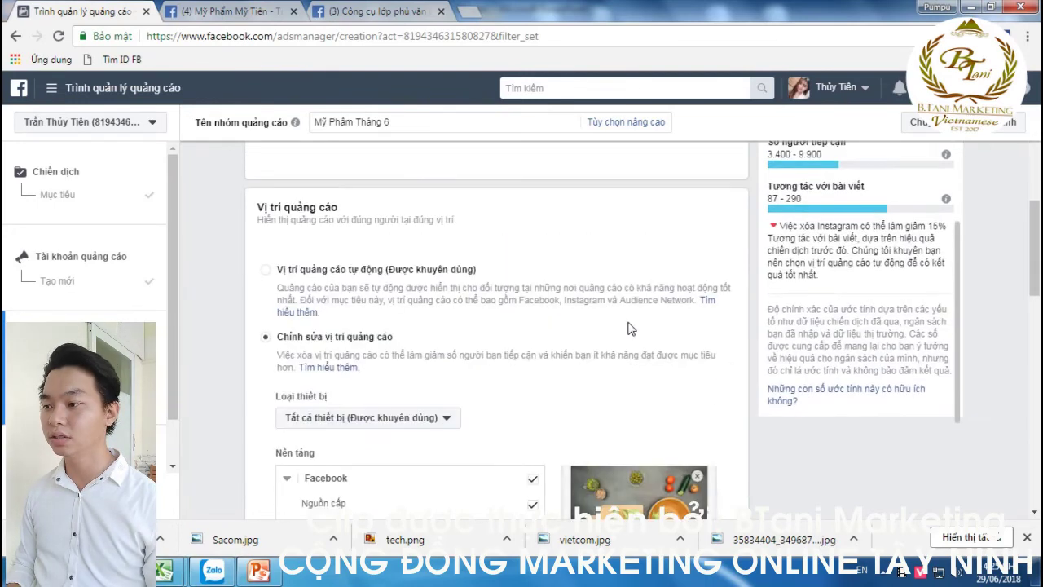
pyautogui.scroll(-1, 627, 329)
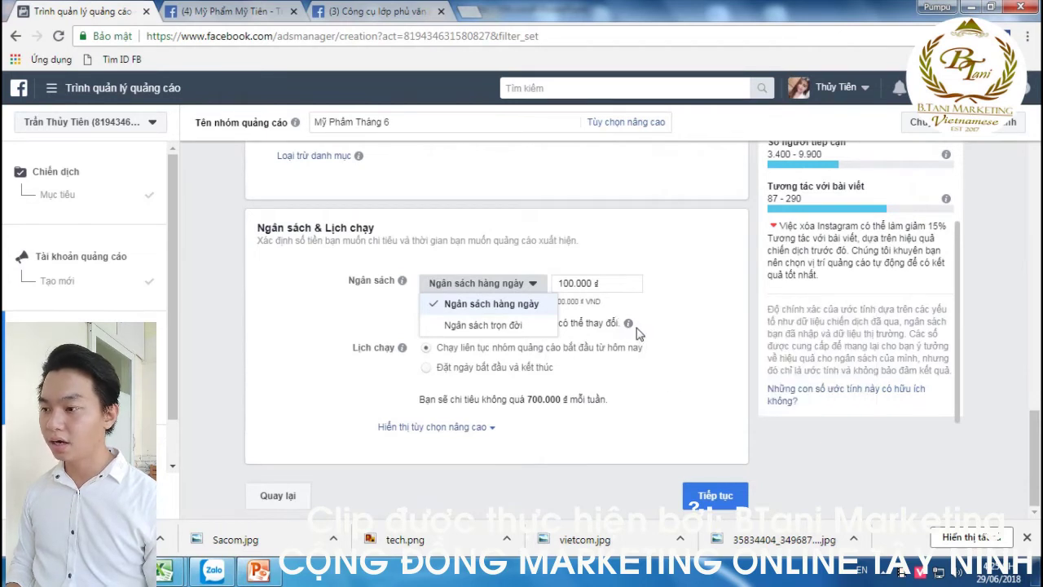
pyautogui.click(673, 281)
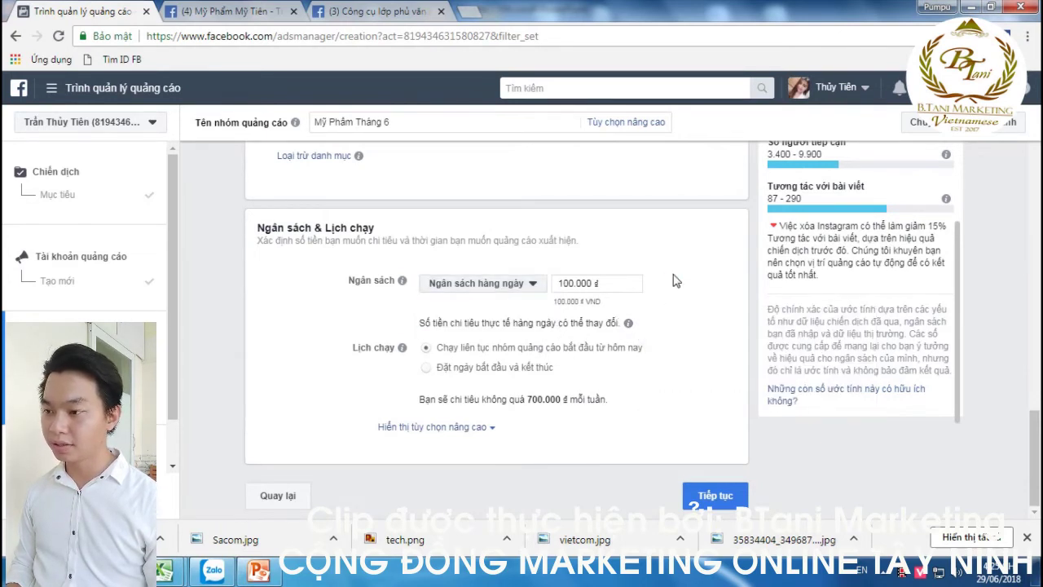
# Switch the ad set's budget type to Ngân sách trọn đời.
pyautogui.click(521, 287)
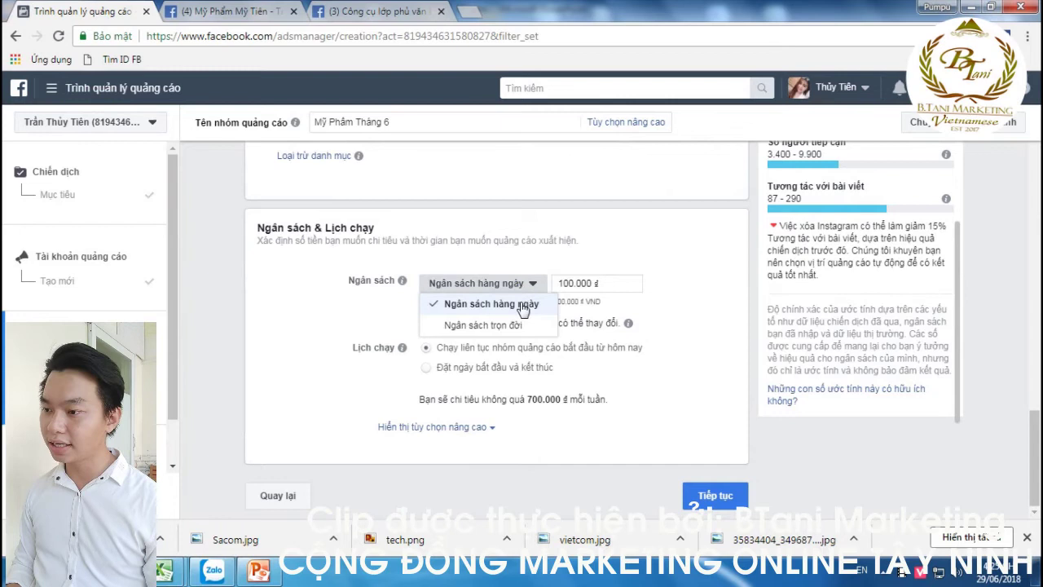
pyautogui.click(510, 326)
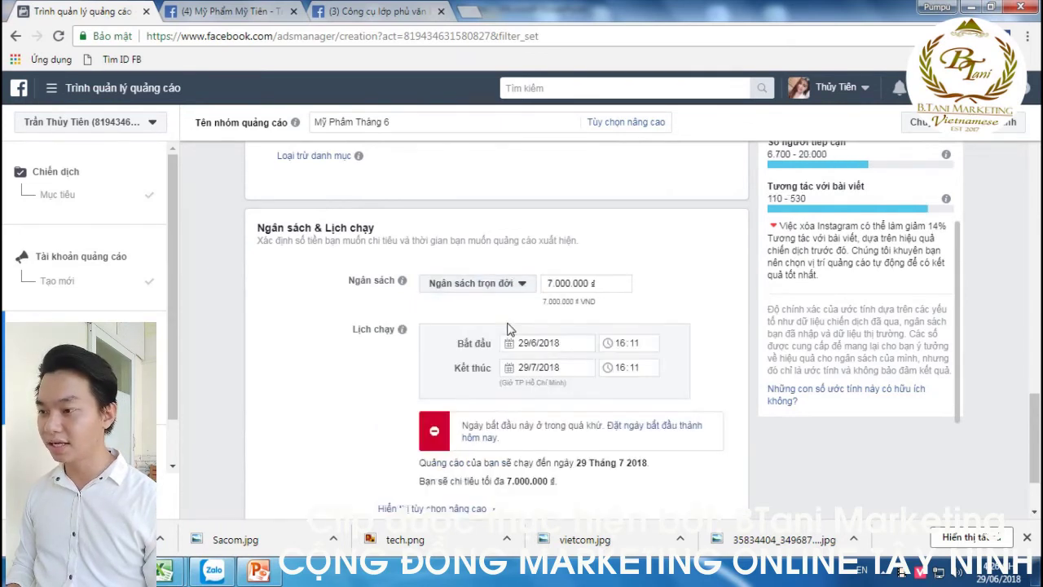
pyautogui.scroll(-1, 725, 339)
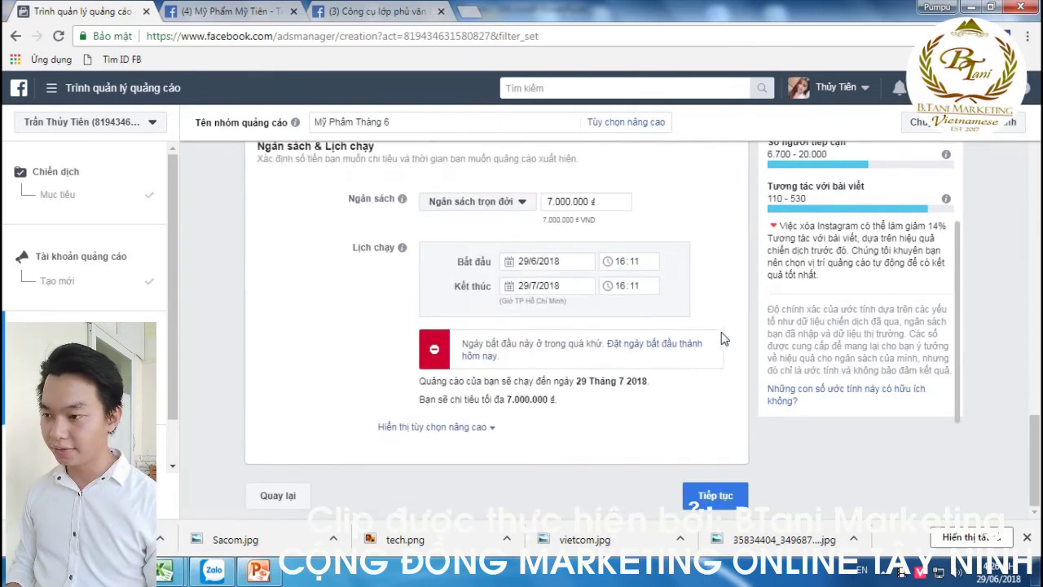
# Set the ad schedule's start time to 16:30 on 29/6/2018 and its end date to 30/6/2018.
pyautogui.click(543, 261)
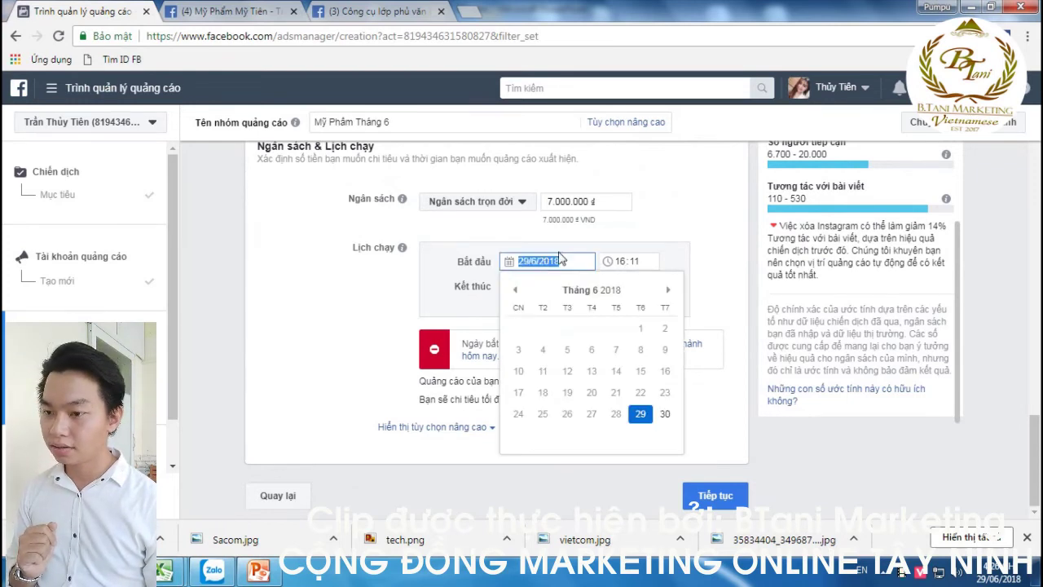
pyautogui.click(708, 240)
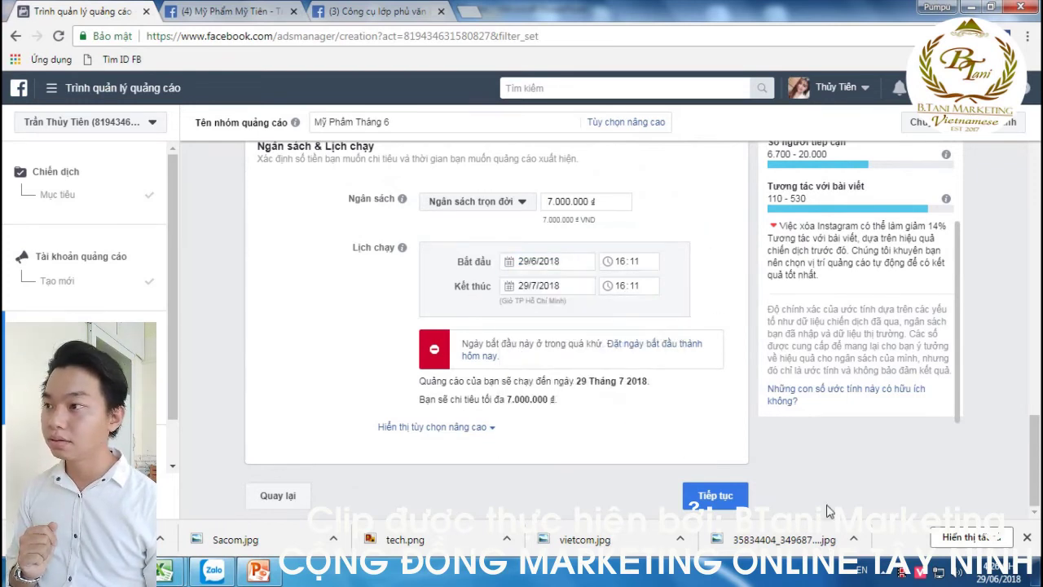
pyautogui.click(635, 263)
pyautogui.write('30')
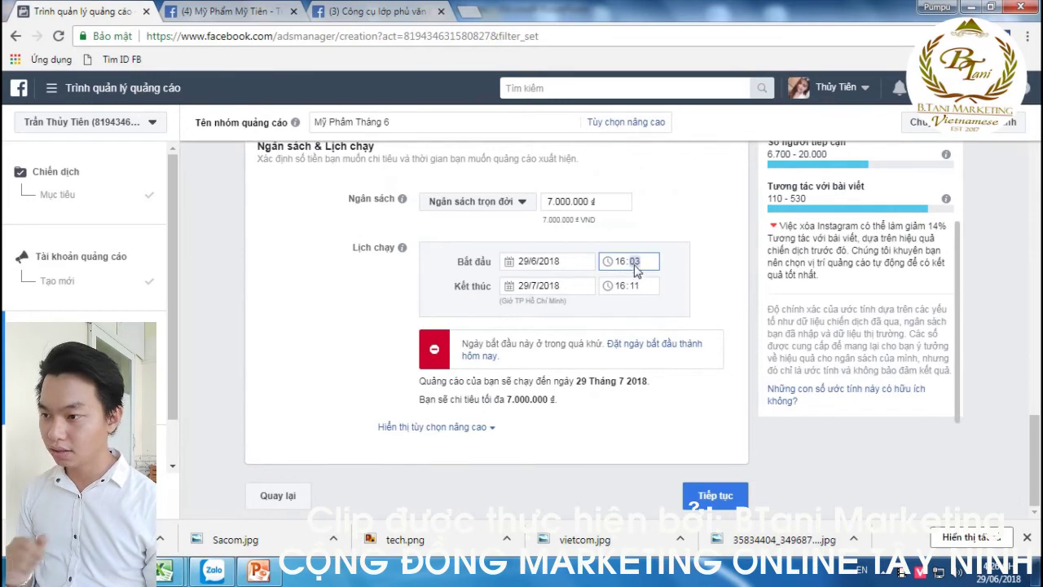
pyautogui.click(538, 312)
pyautogui.click(516, 341)
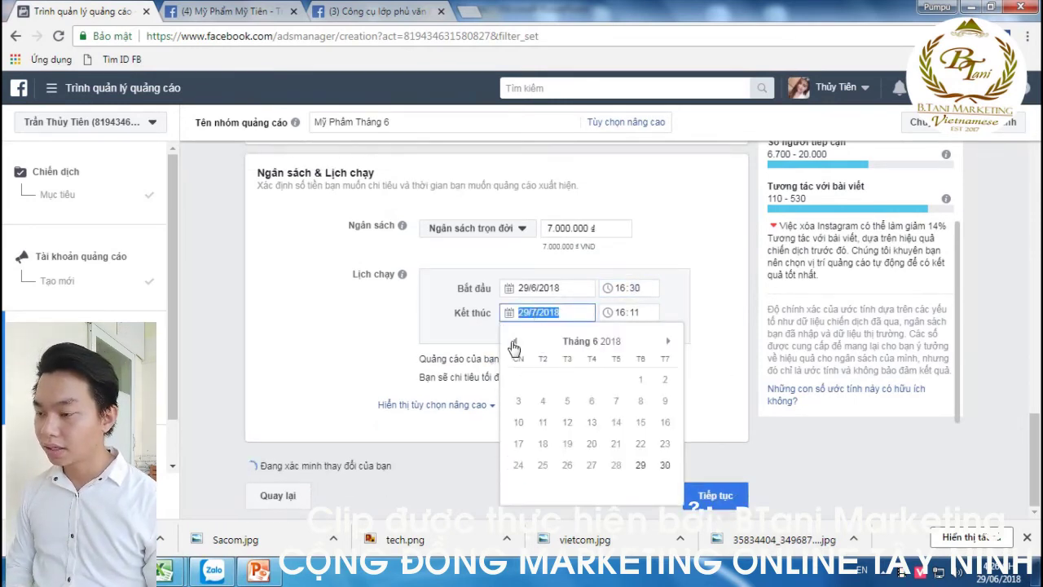
pyautogui.click(665, 465)
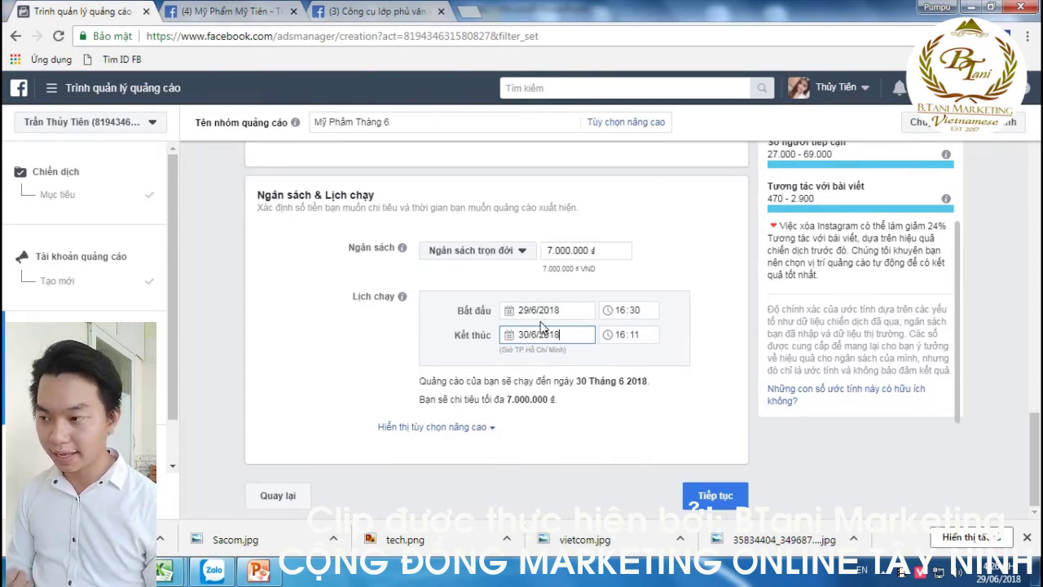
# Set the ad set's lifetime budget to 200.000 ₫.
pyautogui.moveTo(562, 250); pyautogui.dragTo(532, 250)
pyautogui.write('2')
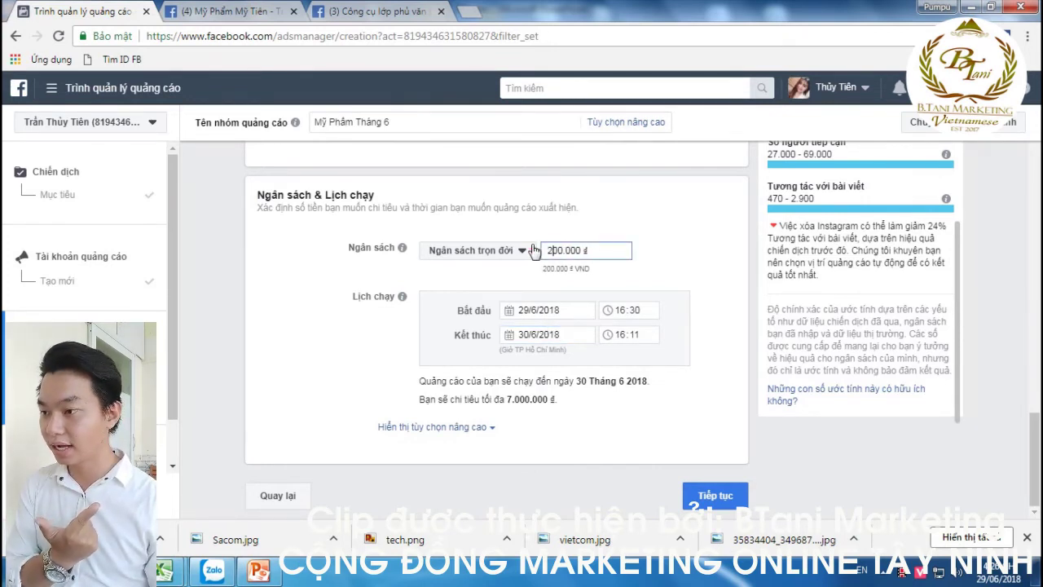
pyautogui.click(732, 278)
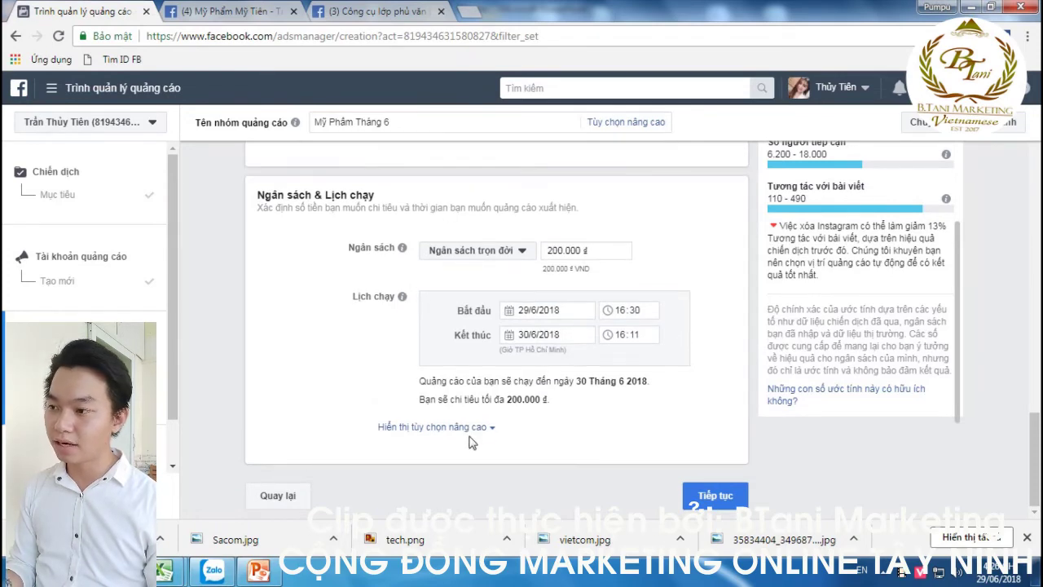
# Show the advanced budget options and examine the weekly grid of Chạy quảng cáo theo lịch trình, returning to Luôn chạy quảng cáo.
pyautogui.click(463, 427)
pyautogui.scroll(-3, 408, 407)
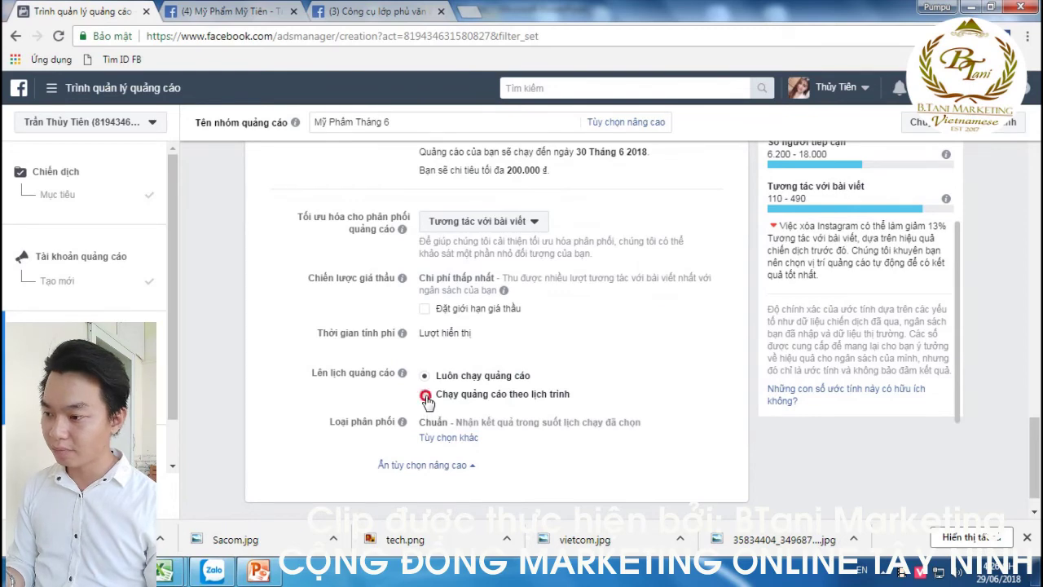
pyautogui.click(425, 396)
pyautogui.scroll(-5, 424, 401)
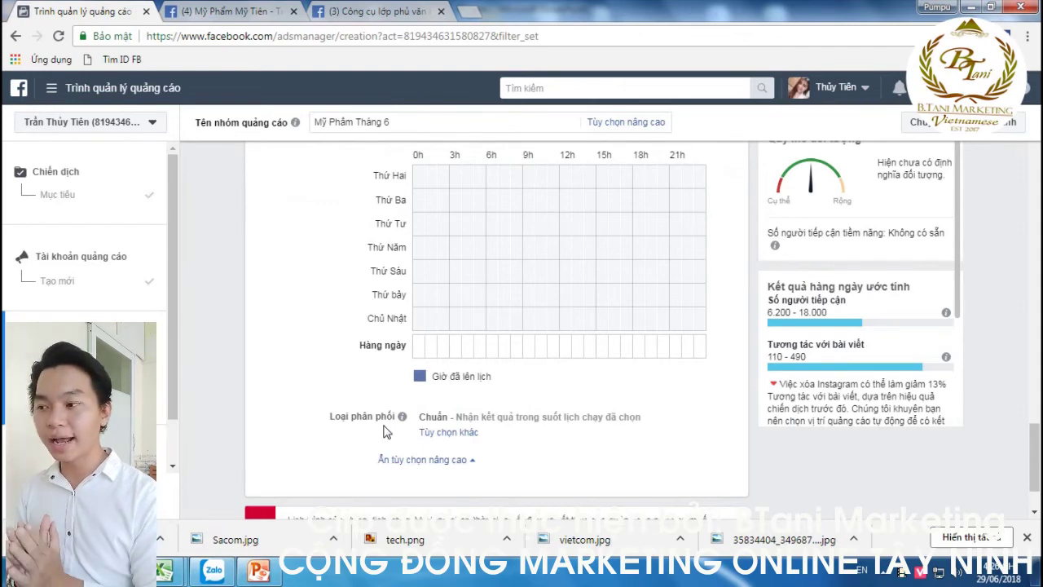
pyautogui.scroll(3, 386, 432)
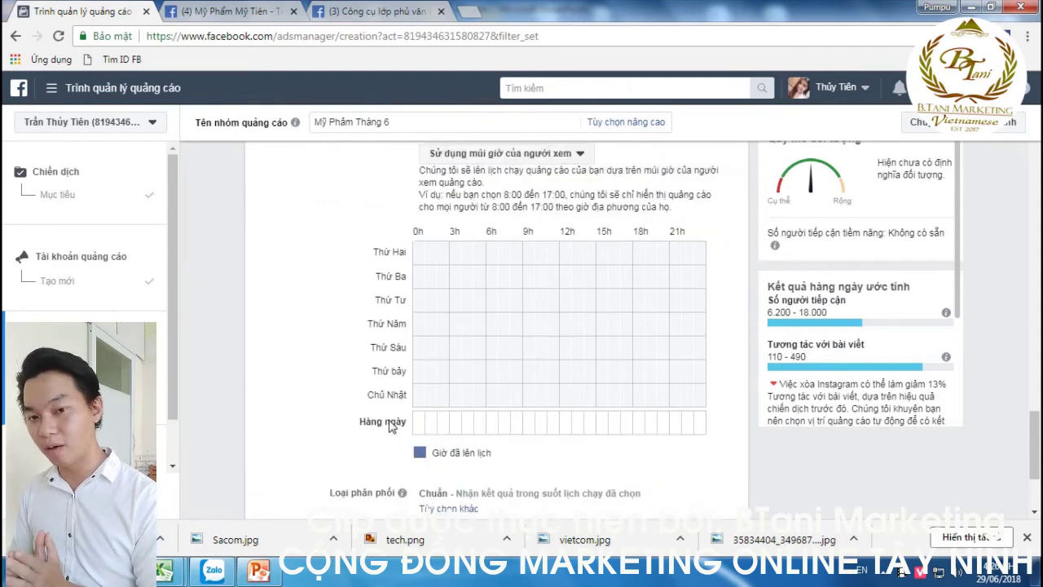
pyautogui.click(423, 270)
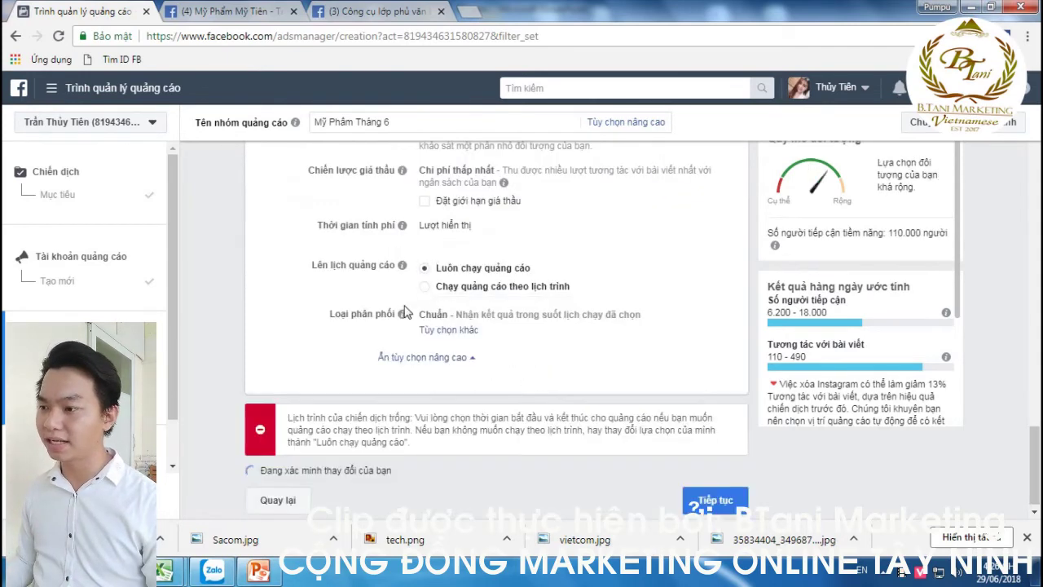
# Set the ads to Chạy quảng cáo theo lịch trình and schedule the 8:00 to 9:00 slot for every day.
pyautogui.scroll(3, 568, 280)
pyautogui.scroll(10, 569, 279)
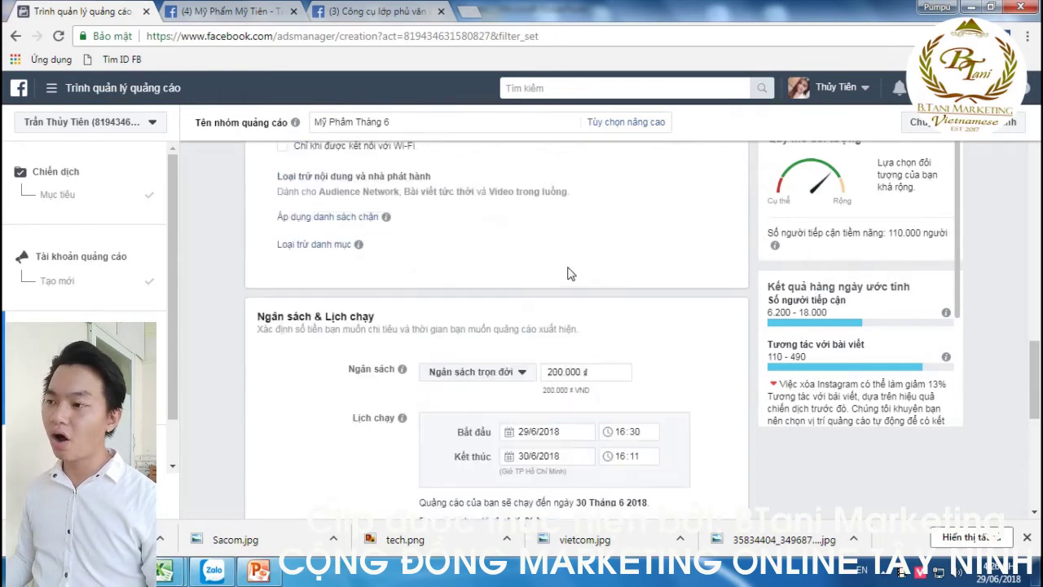
pyautogui.scroll(-3, 568, 282)
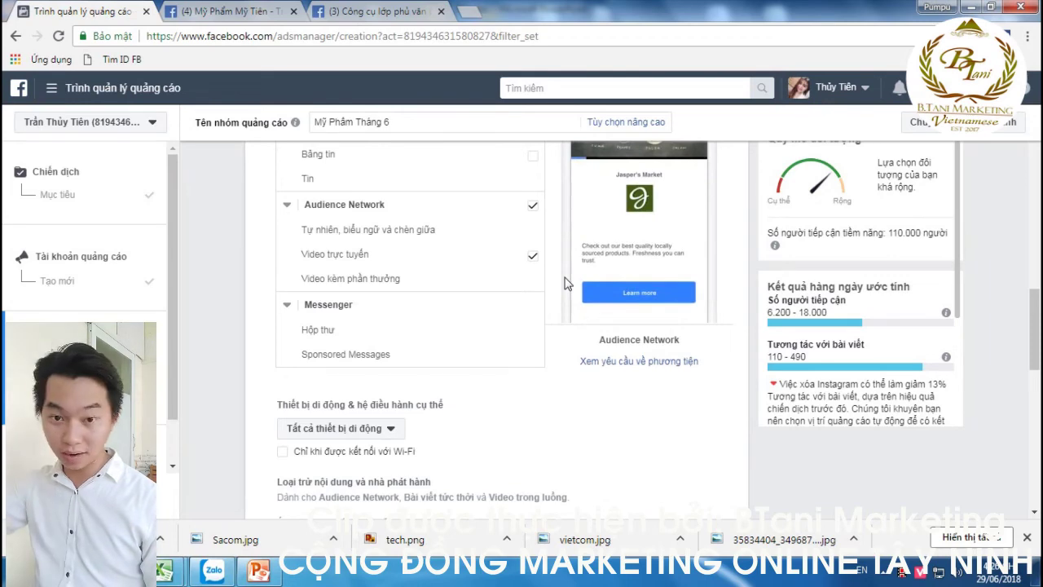
pyautogui.scroll(-10, 568, 283)
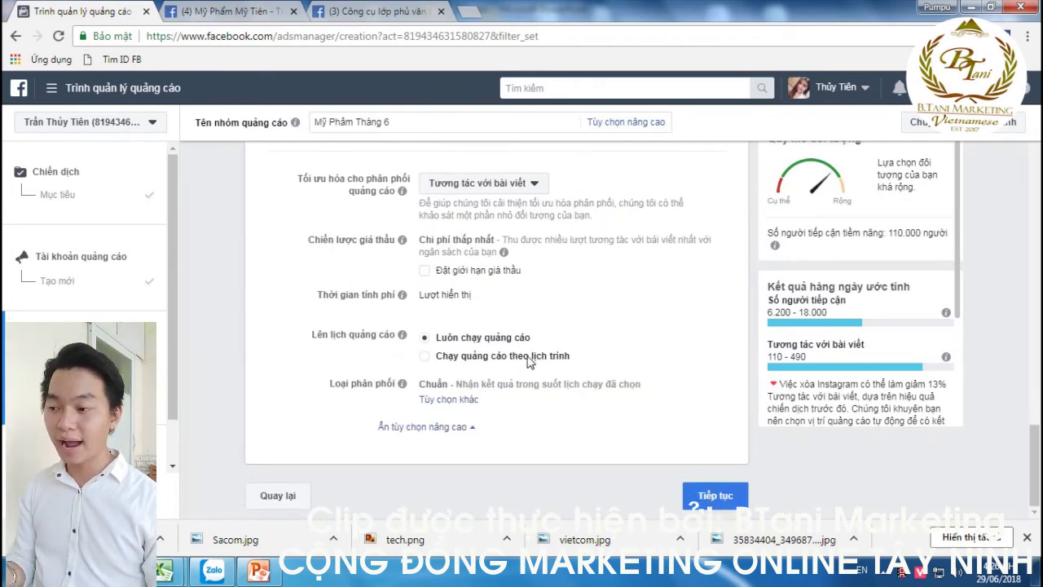
pyautogui.click(424, 356)
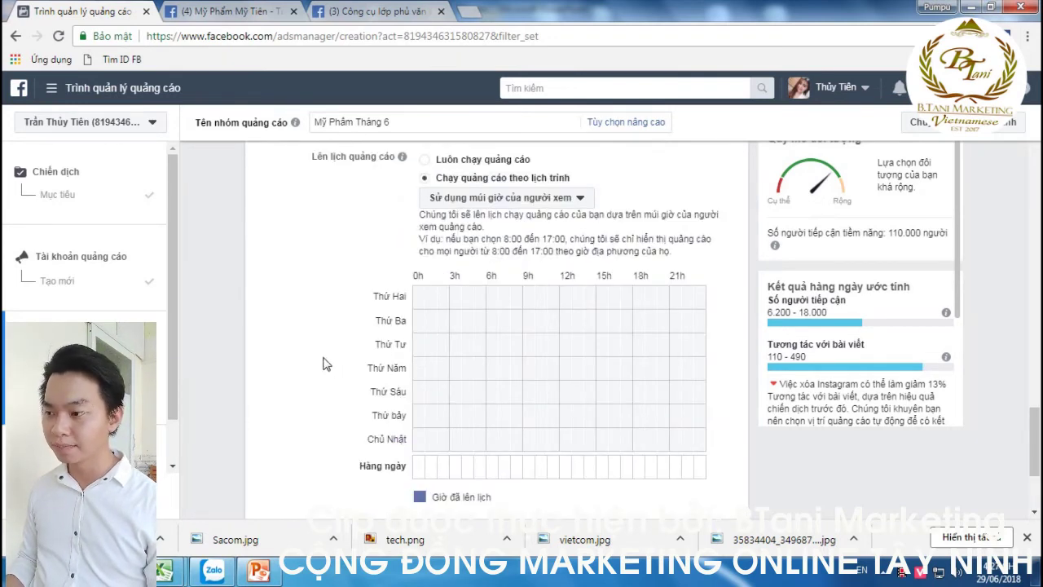
pyautogui.scroll(-1, 325, 366)
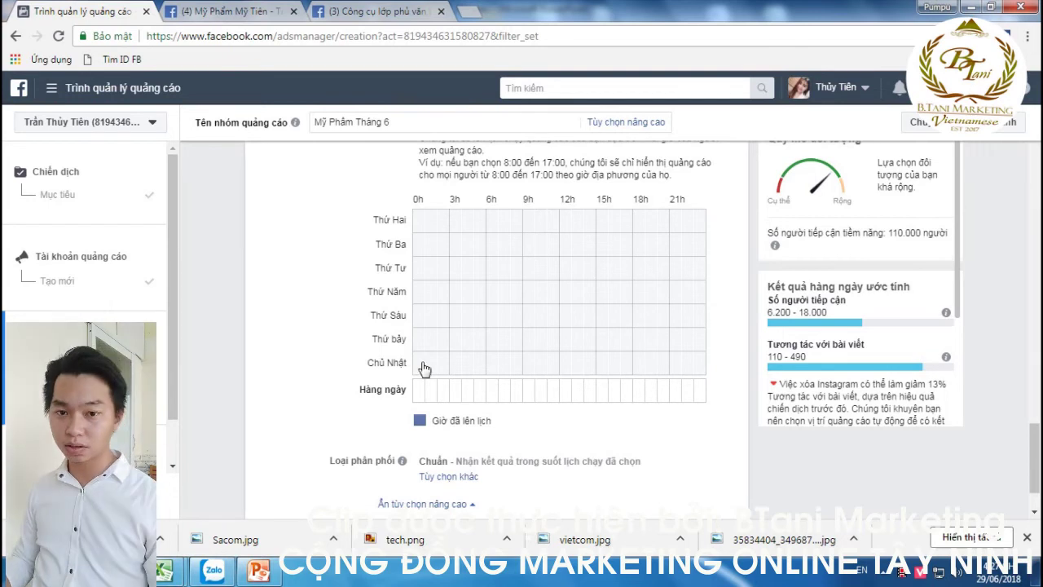
pyautogui.click(517, 394)
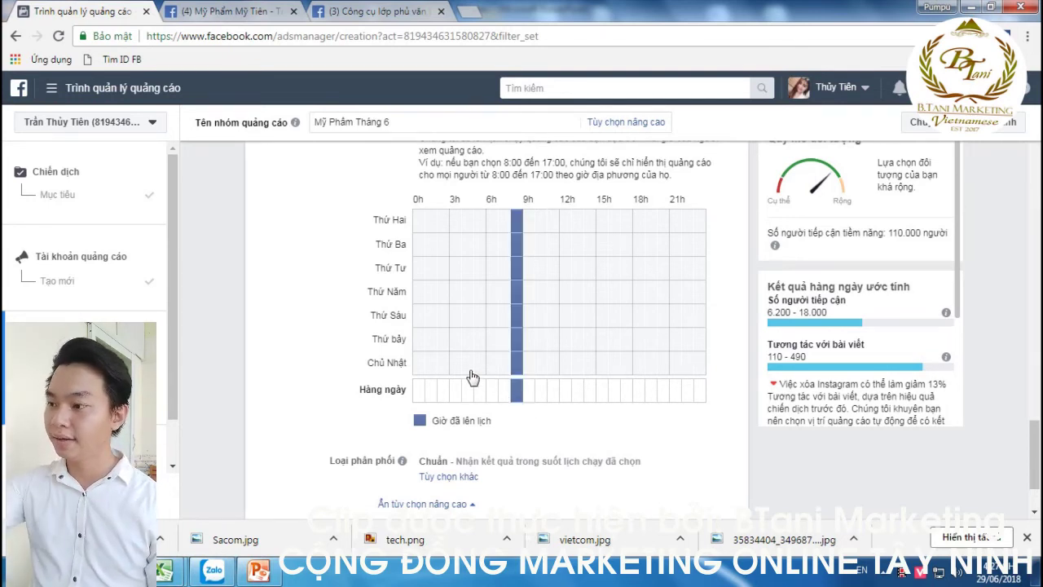
# Add the 11:00–13:00, 16:00–18:00 and 19:00–23:00 slots to every day in the weekly ad schedule.
pyautogui.click(554, 393)
pyautogui.click(566, 392)
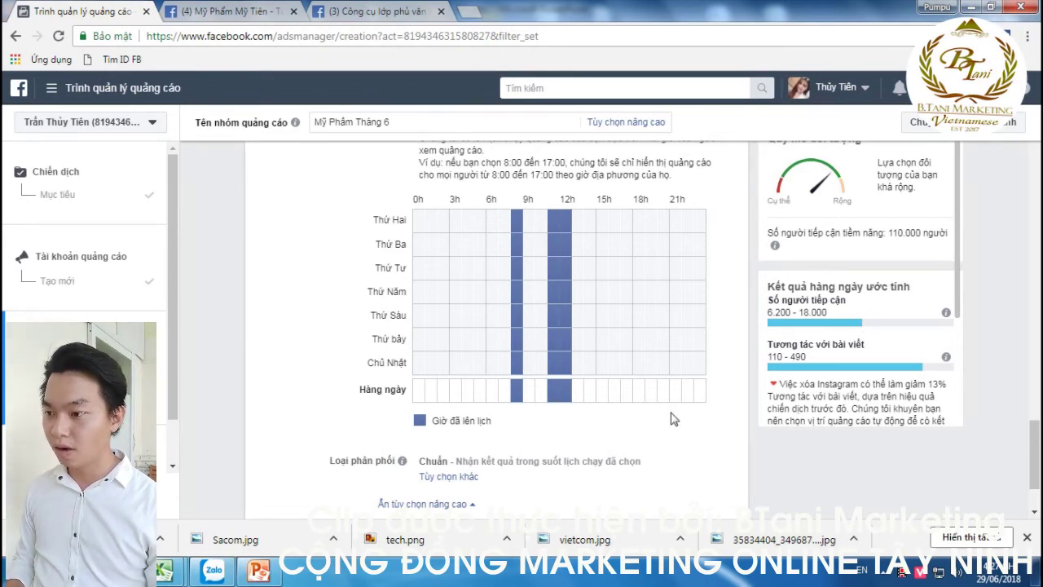
pyautogui.click(613, 394)
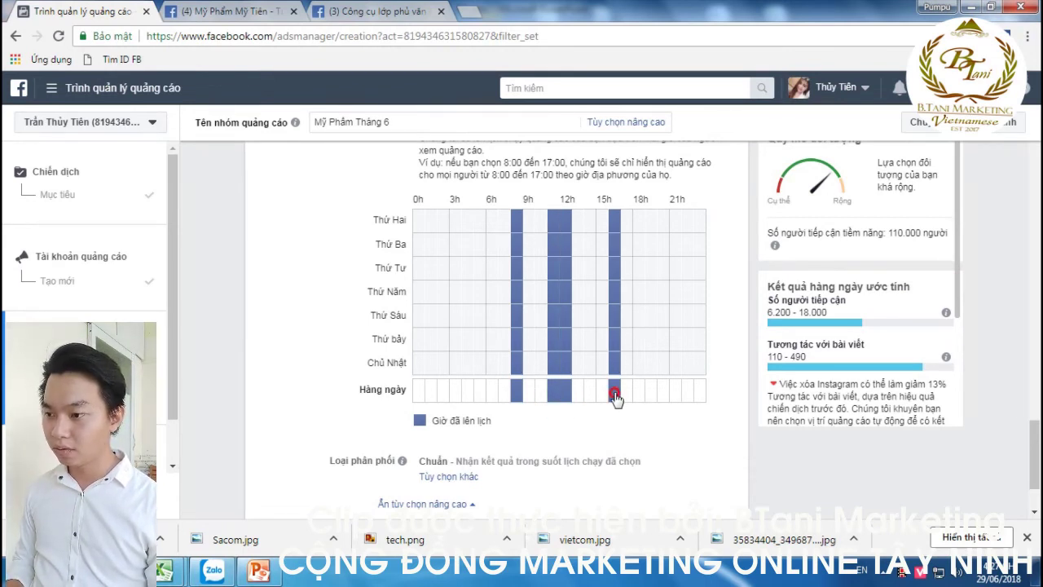
pyautogui.click(626, 393)
pyautogui.click(652, 394)
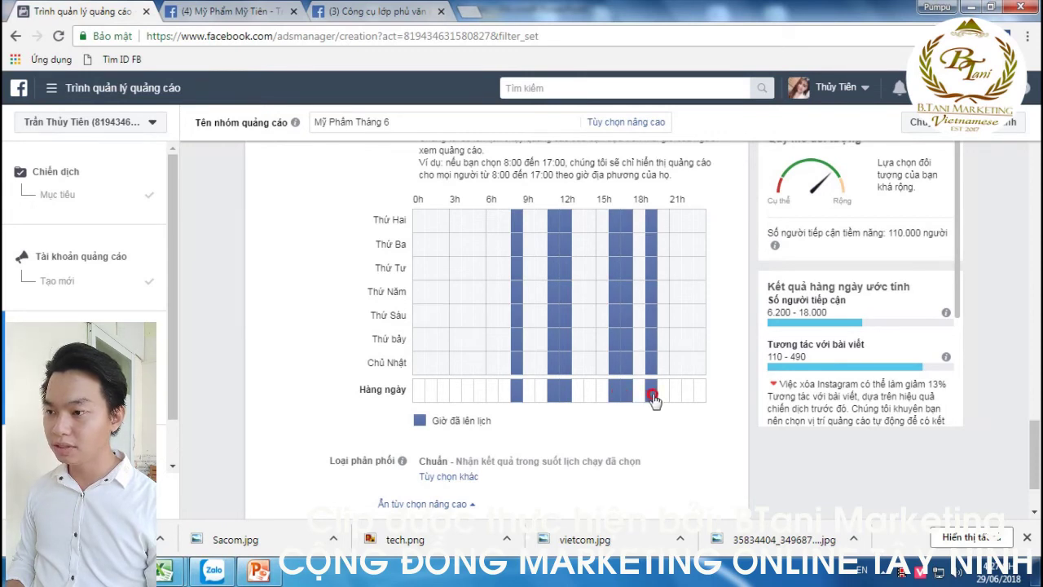
pyautogui.moveTo(655, 397); pyautogui.dragTo(686, 393)
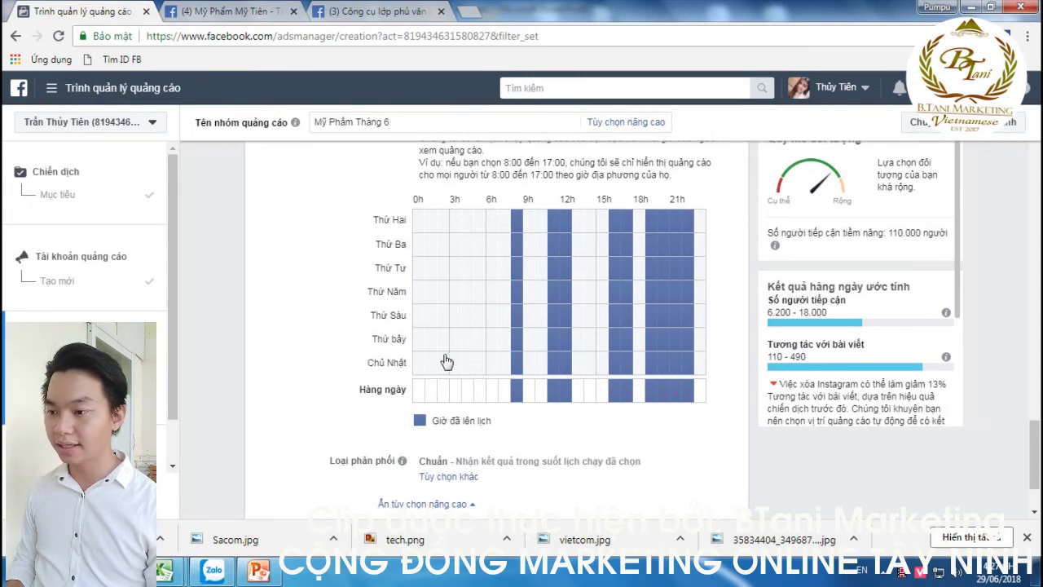
# Schedule all hours of Thứ bảy and Chủ Nhật, and continue to the ad creation stage.
pyautogui.moveTo(423, 340); pyautogui.dragTo(701, 362)
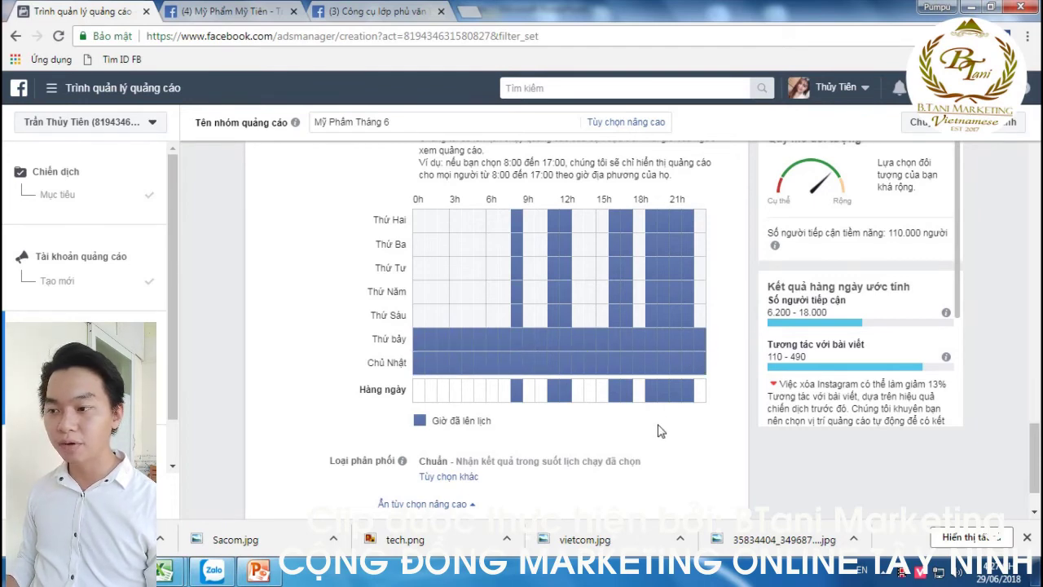
pyautogui.scroll(-1, 661, 432)
pyautogui.click(696, 496)
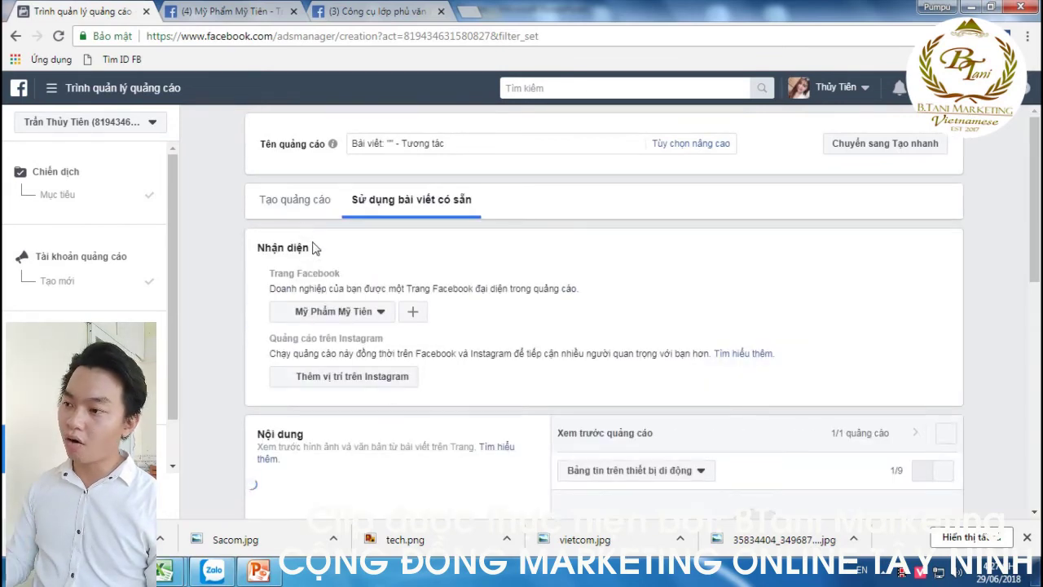
# Choose Mỹ Phẩm Mỹ Tiên as the ad's Facebook Page and view the list of existing posts.
pyautogui.scroll(-2, 318, 259)
pyautogui.scroll(1, 318, 258)
pyautogui.click(334, 234)
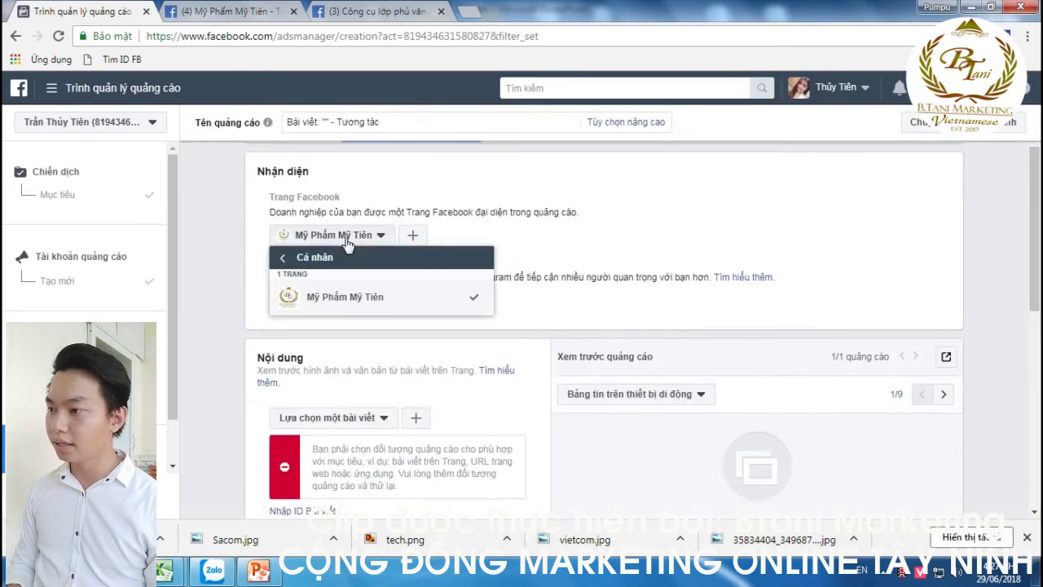
pyautogui.click(352, 297)
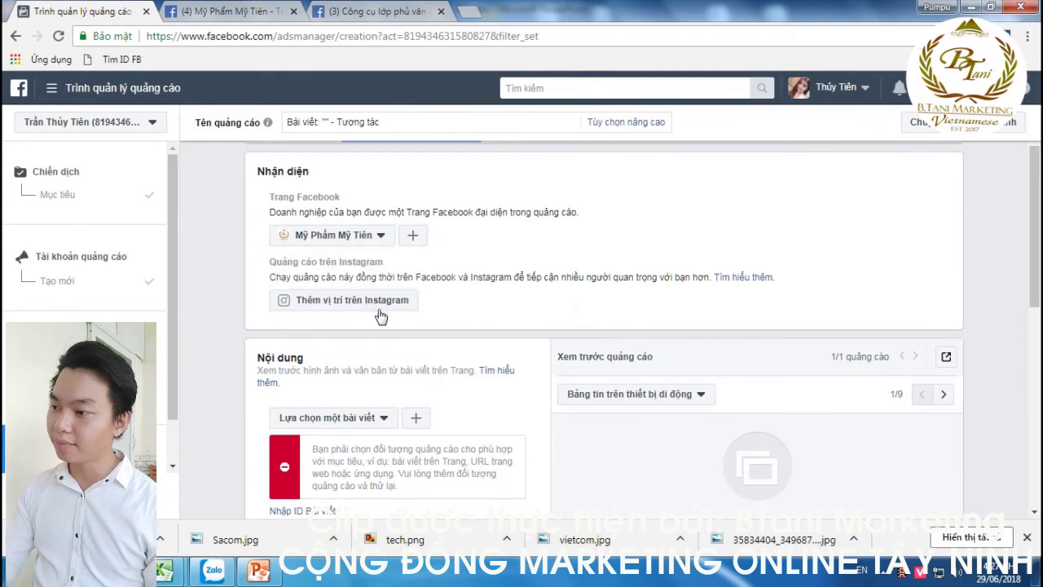
pyautogui.scroll(-2, 408, 370)
pyautogui.click(361, 267)
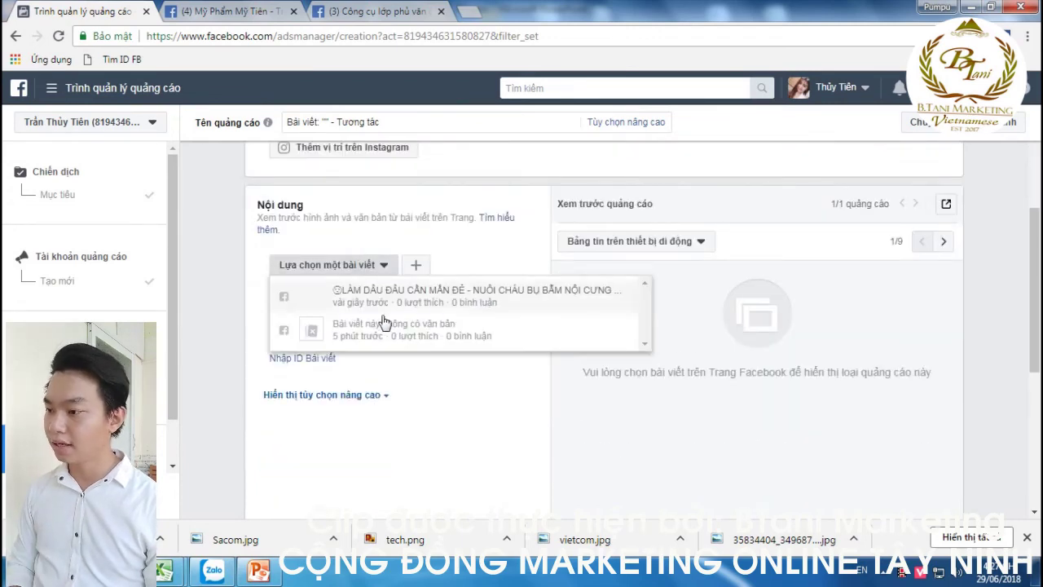
pyautogui.click(436, 389)
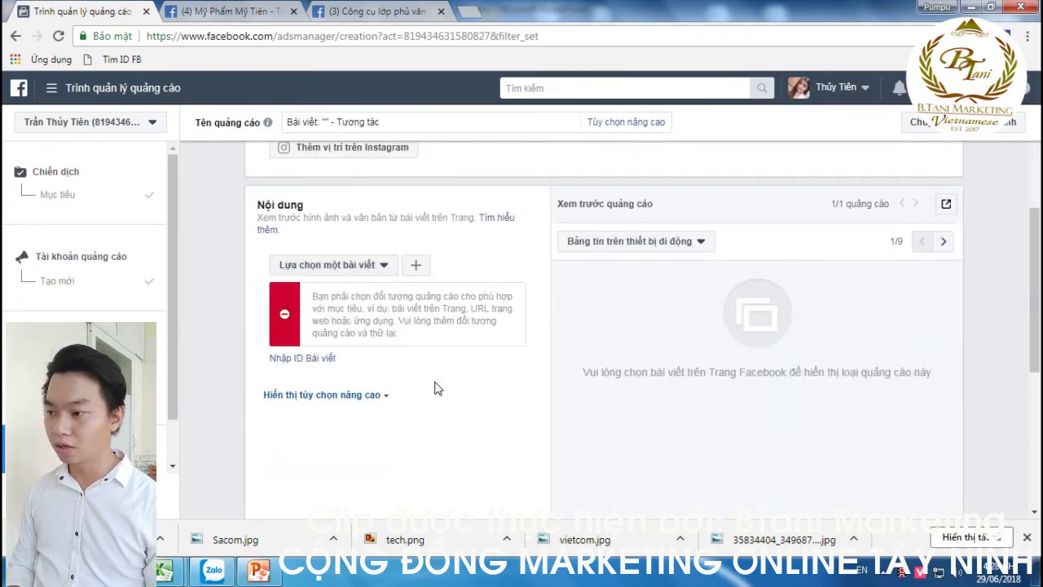
# Open the LÀM DÂU ĐÂU CẦN MẮN ĐẺ post from the Mỹ Phẩm Mỹ Tiên page in a separate browser tab.
pyautogui.click(248, 12)
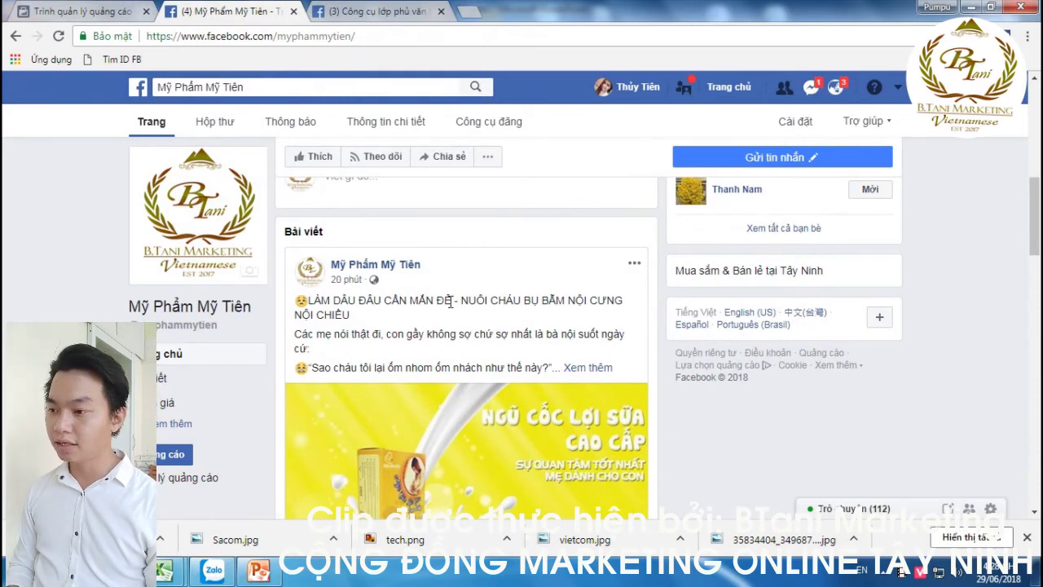
pyautogui.rightClick(343, 280)
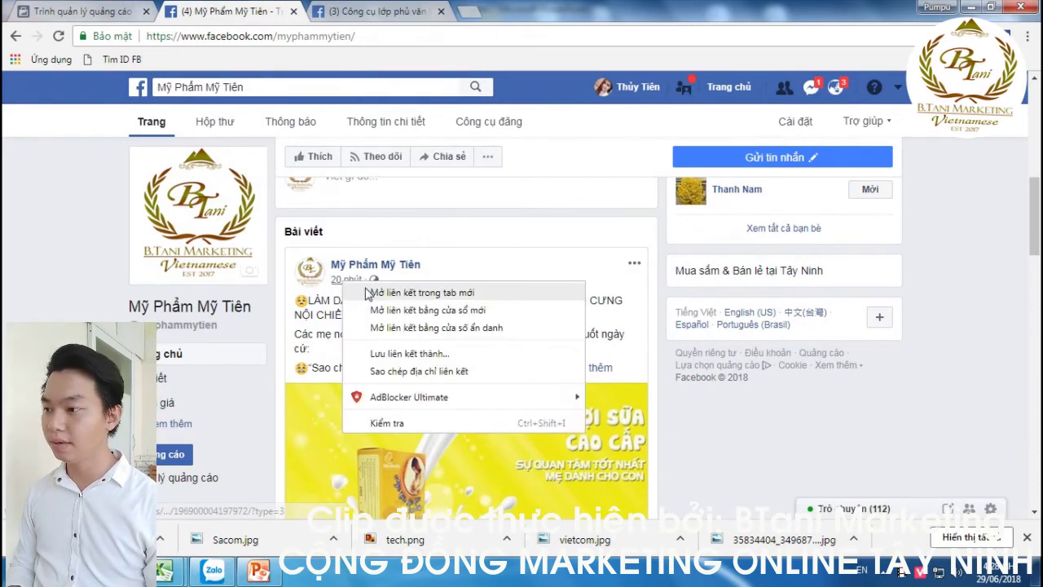
pyautogui.click(437, 245)
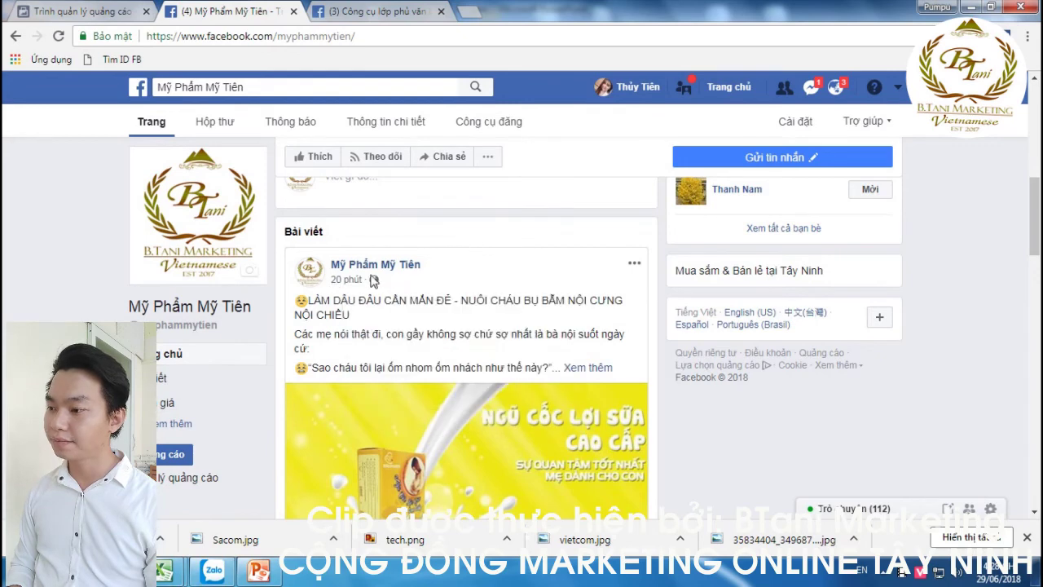
pyautogui.rightClick(352, 283)
pyautogui.click(383, 291)
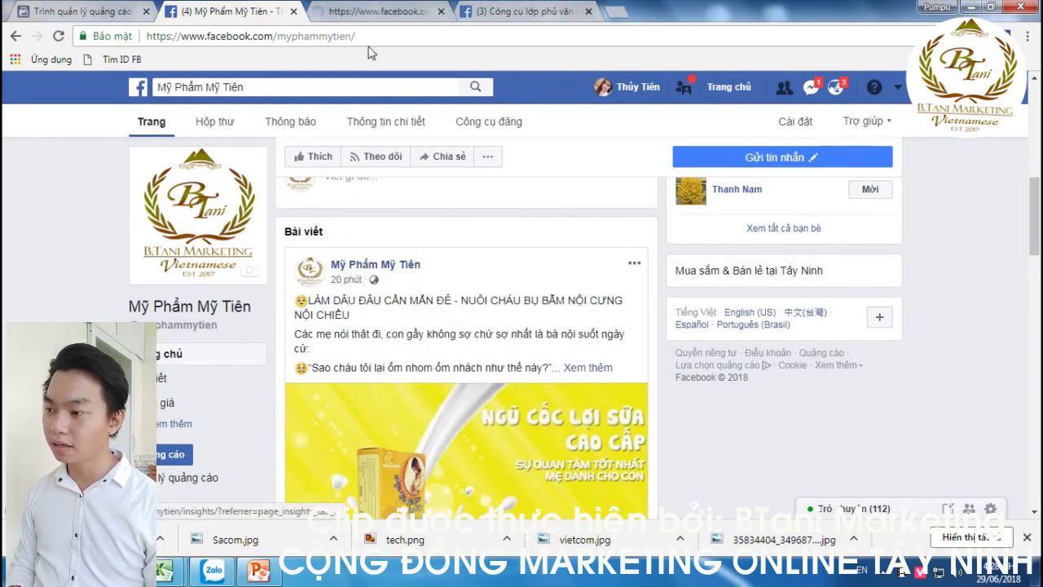
pyautogui.click(379, 11)
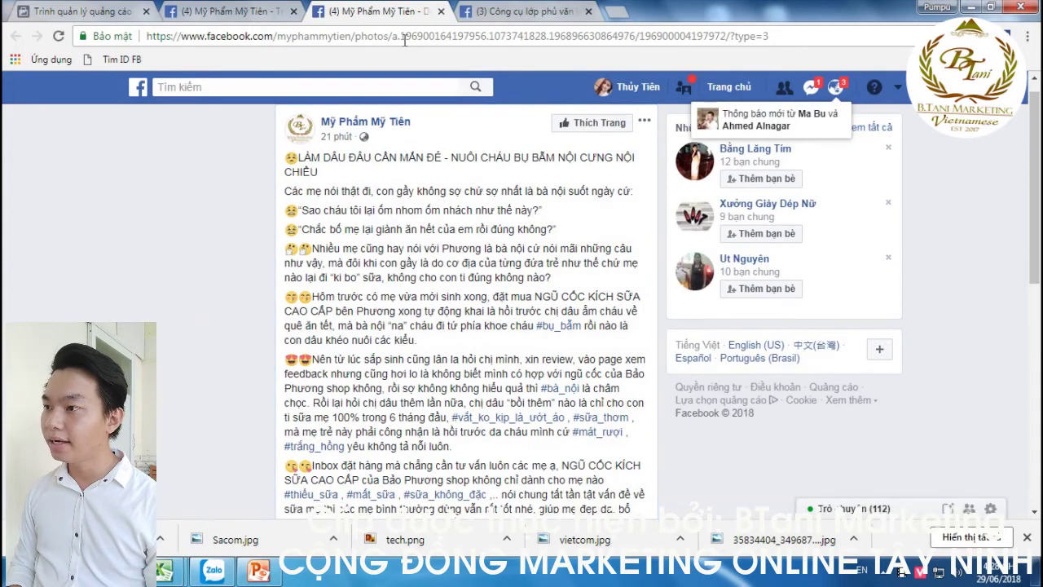
# Search Google for "tìm id facebook" and open the Find my Facebook ID site in a new tab.
pyautogui.click(617, 11)
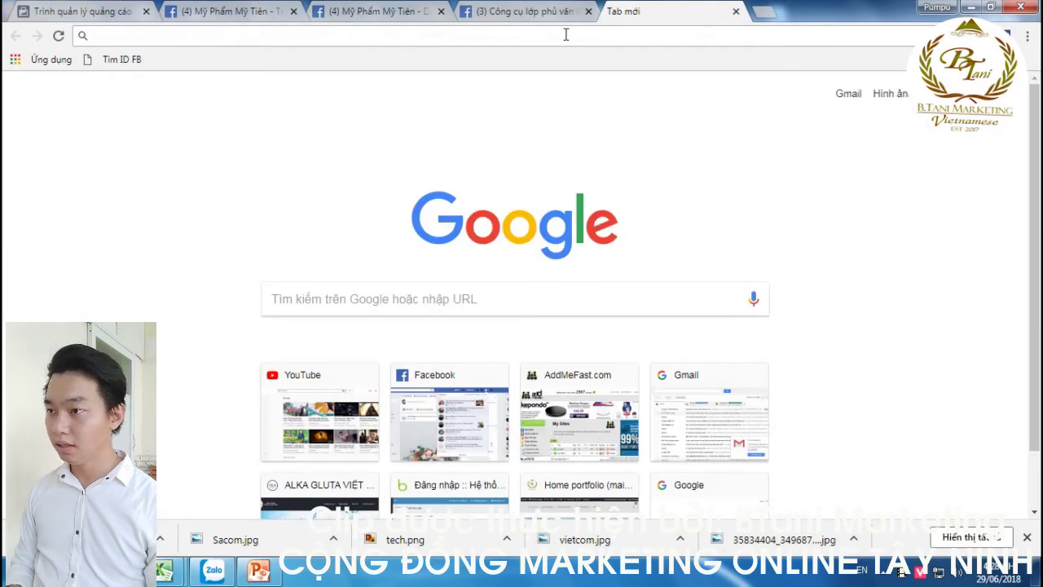
pyautogui.write('tìm id')
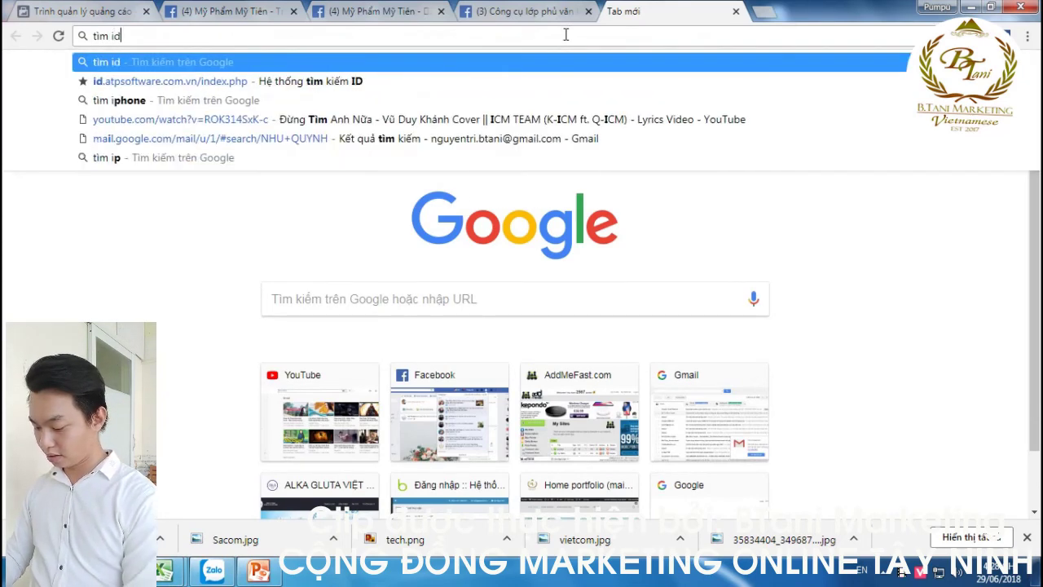
pyautogui.press('Down')
pyautogui.press('Down')
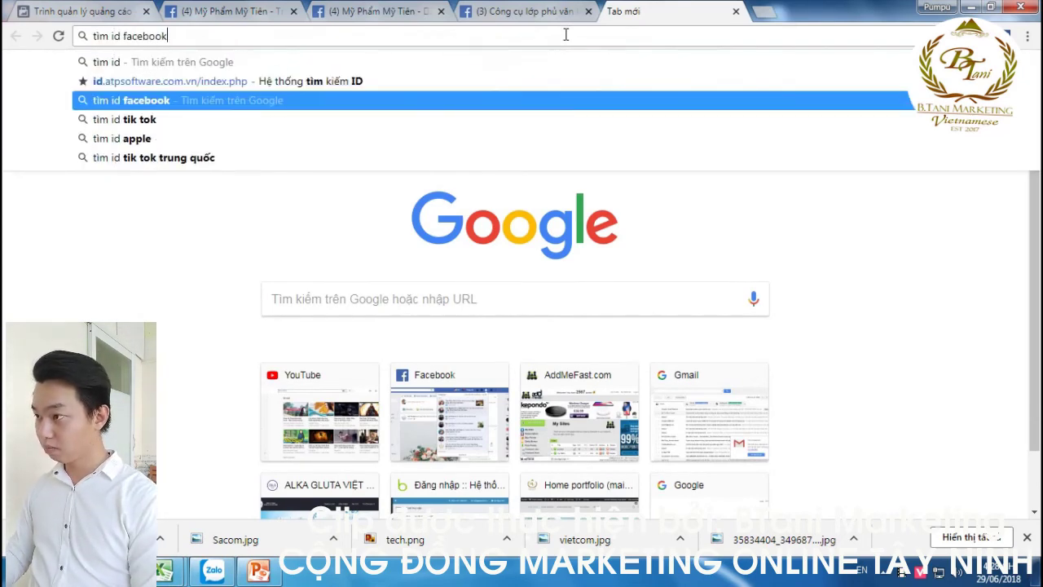
pyautogui.press('Return')
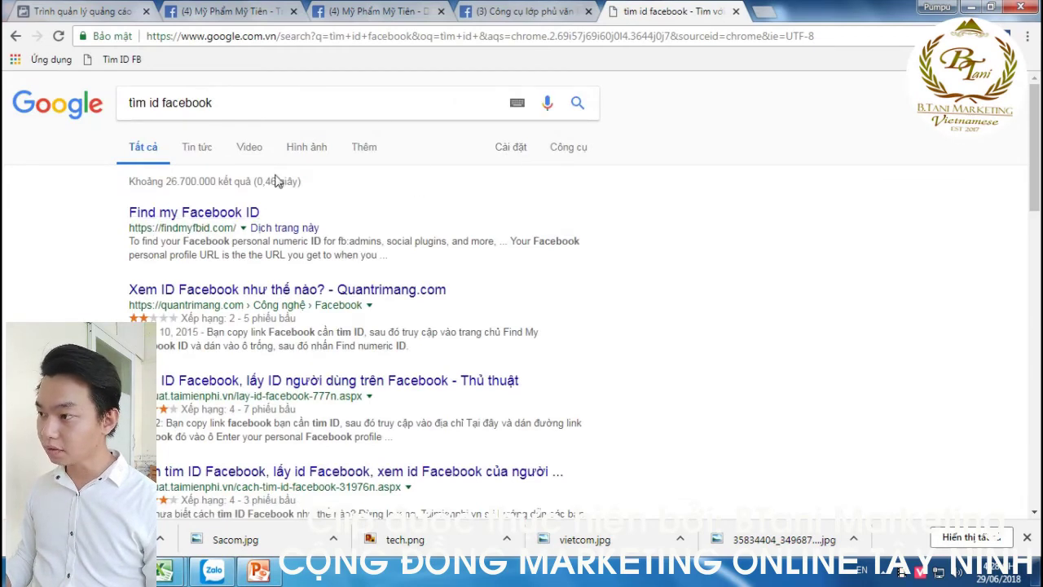
pyautogui.rightClick(209, 226)
pyautogui.click(272, 232)
pyautogui.click(703, 13)
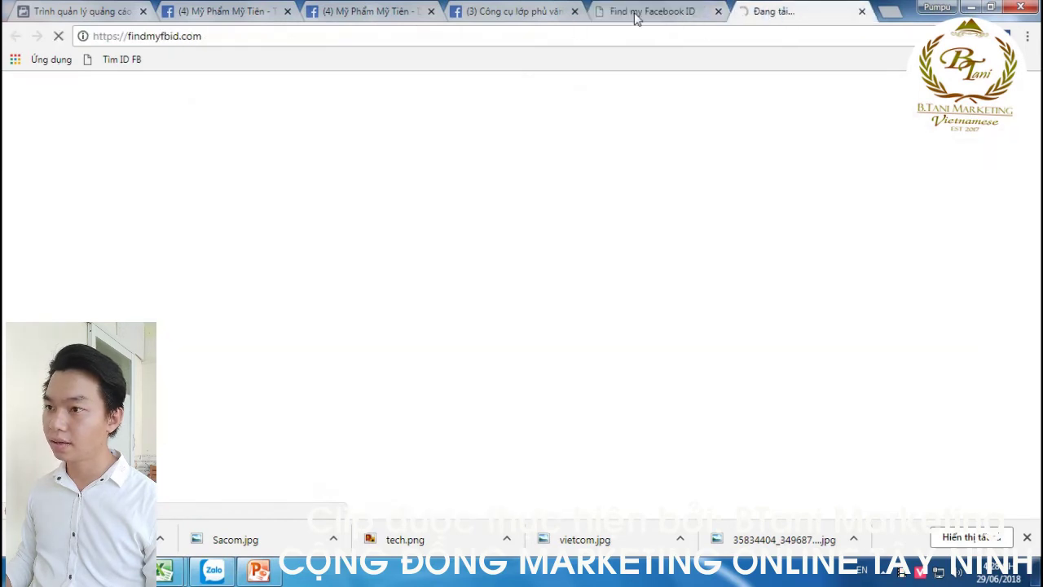
# Look up the numeric ID for the page post's URL on Find my Facebook ID and copy it.
pyautogui.click(538, 14)
pyautogui.click(375, 12)
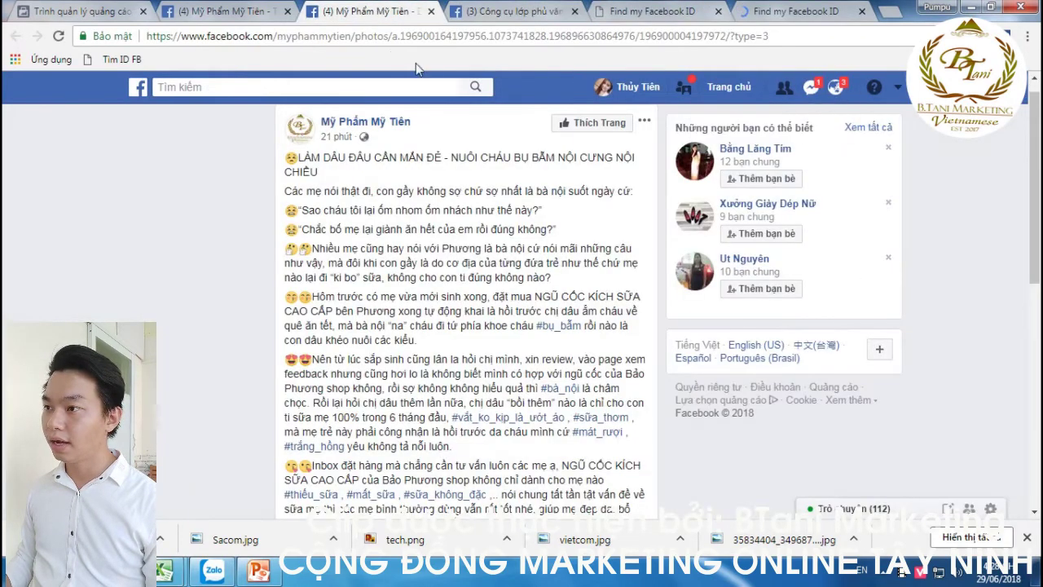
pyautogui.click(444, 37)
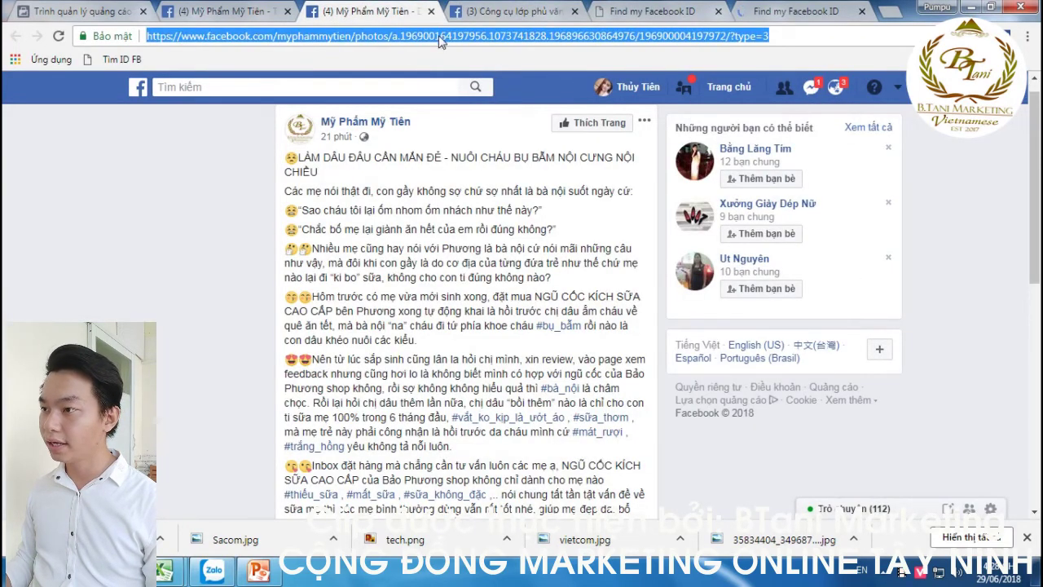
pyautogui.click(644, 11)
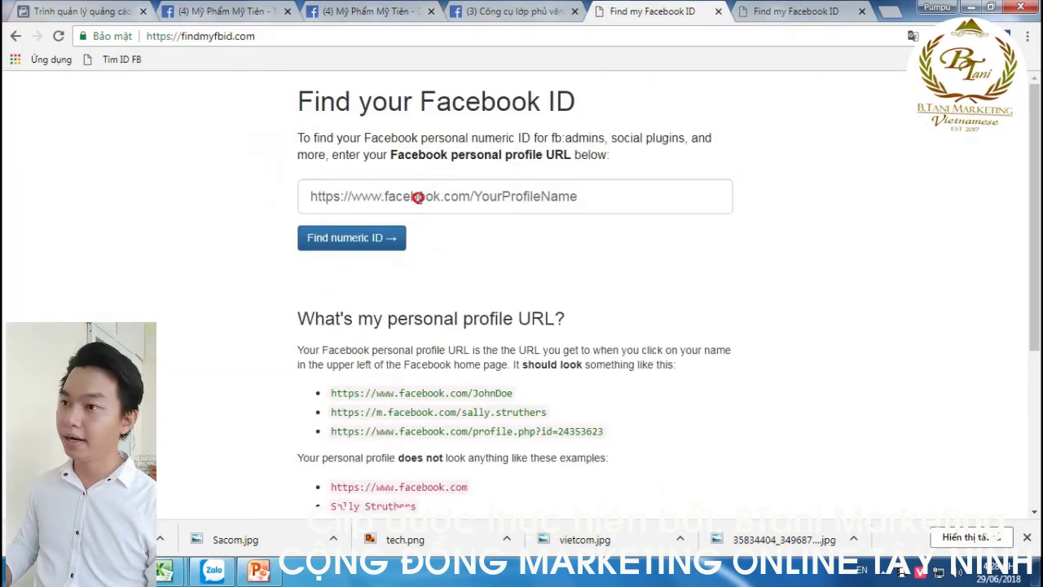
pyautogui.click(419, 199)
pyautogui.hotkey('ctrl', 'v')
pyautogui.click(353, 239)
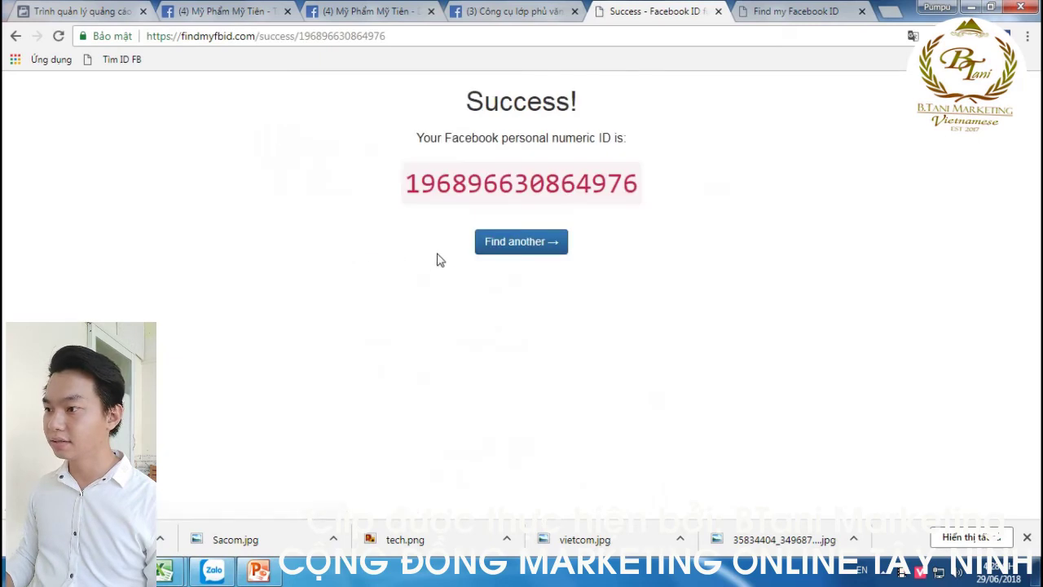
pyautogui.moveTo(404, 186); pyautogui.dragTo(634, 187)
pyautogui.hotkey('ctrl', 'c')
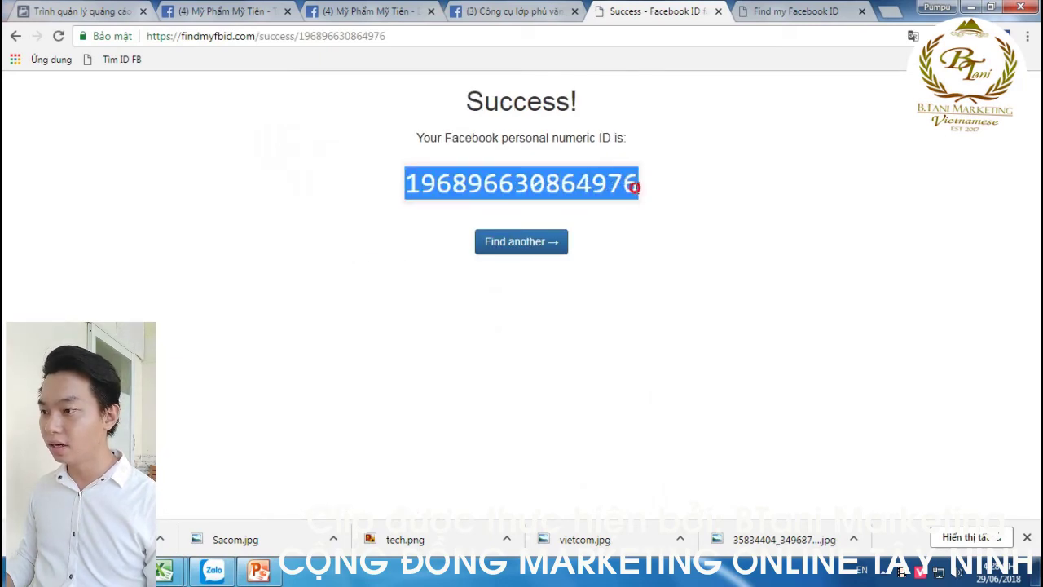
# Try to set the ad's content by submitting the copied ID under Nhập ID Bài viết, and clear the field.
pyautogui.click(122, 12)
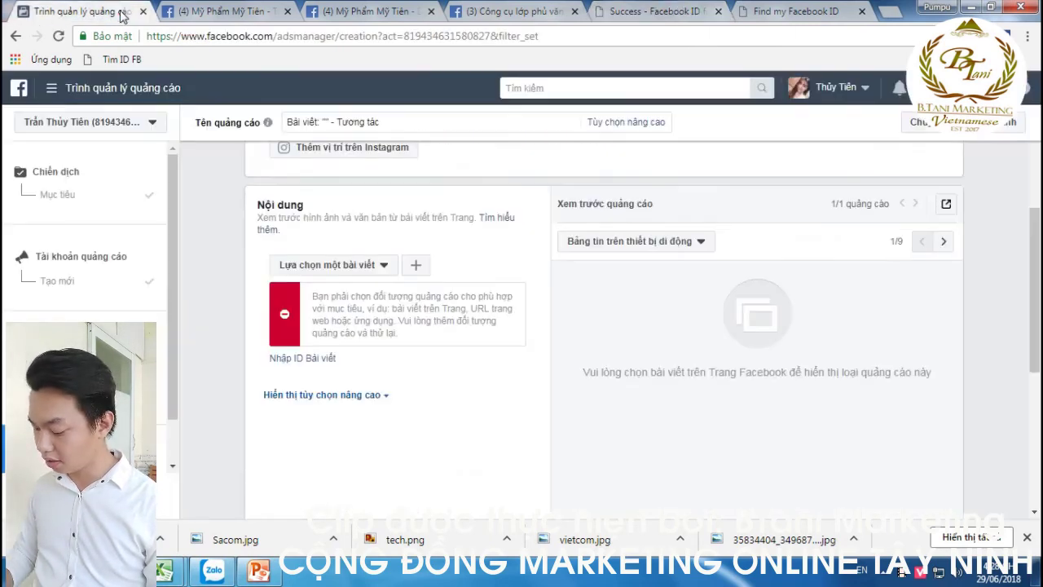
pyautogui.click(317, 357)
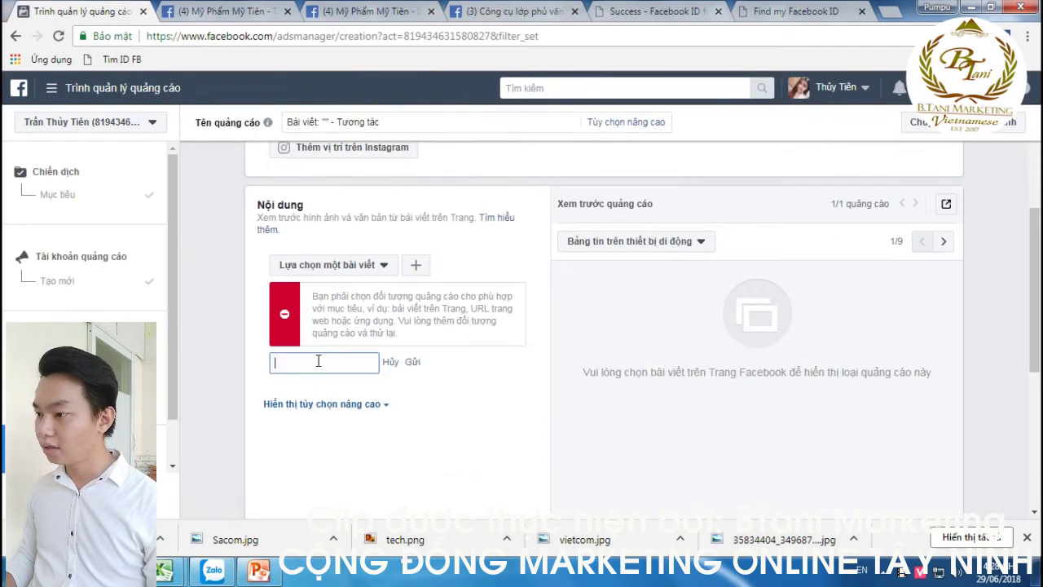
pyautogui.hotkey('ctrl', 'v')
pyautogui.click(412, 362)
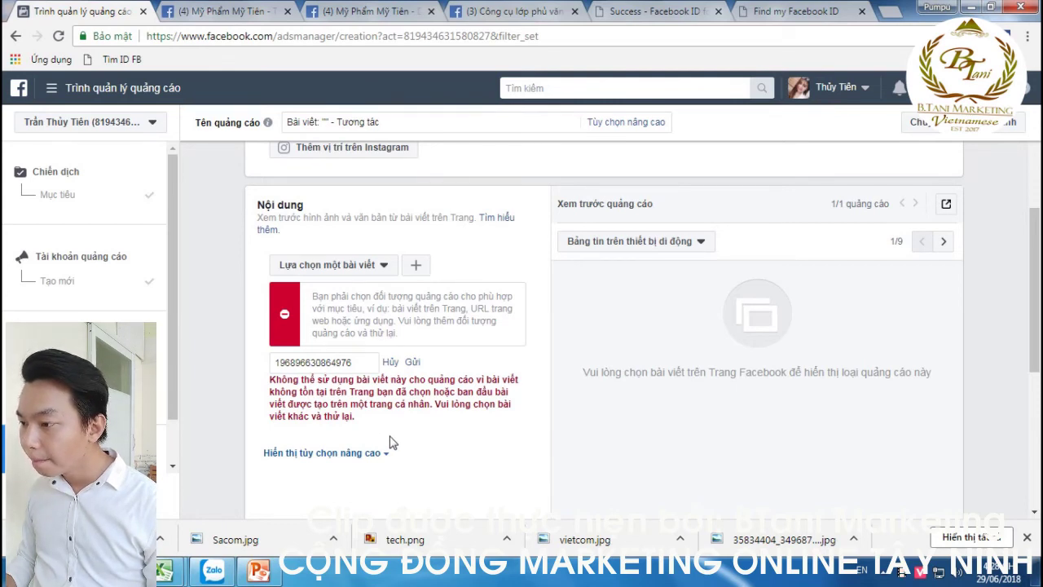
pyautogui.doubleClick(356, 363)
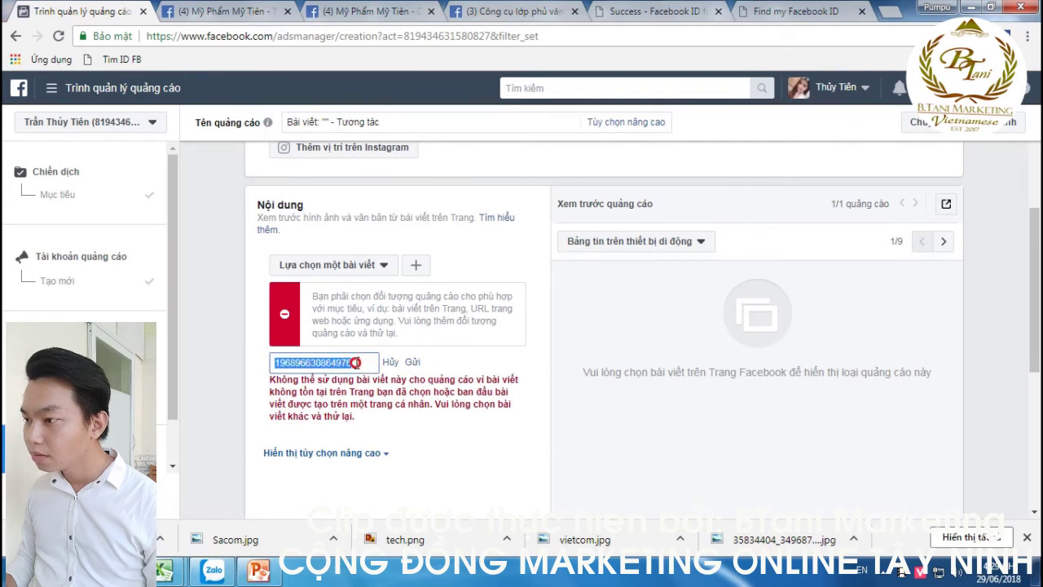
pyautogui.press('BackSpace')
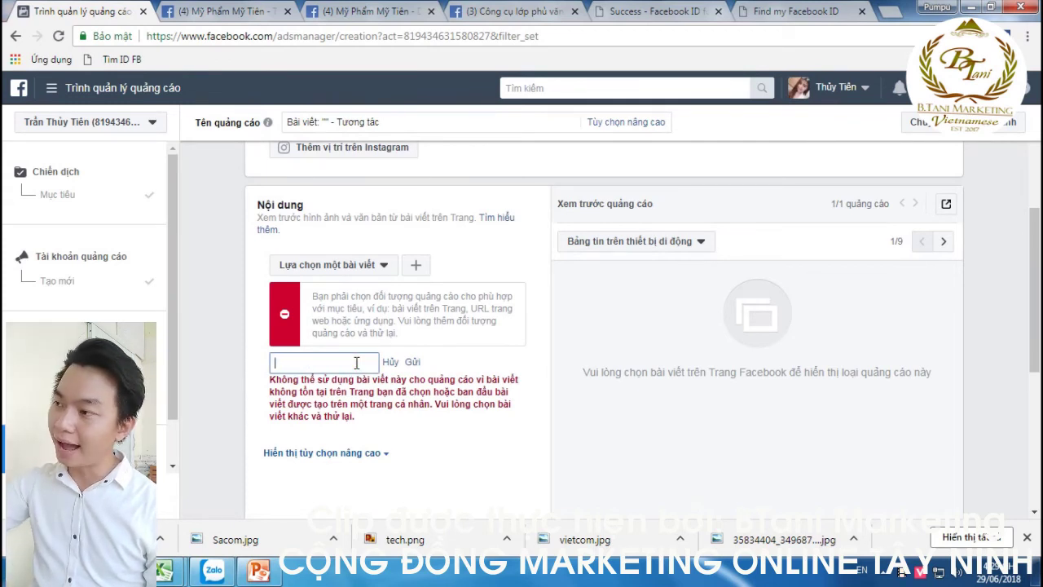
# Select the existing LÀM DÂU ĐÂU CẦN MẮN ĐẺ post as the ad's content and review its preview.
pyautogui.click(380, 265)
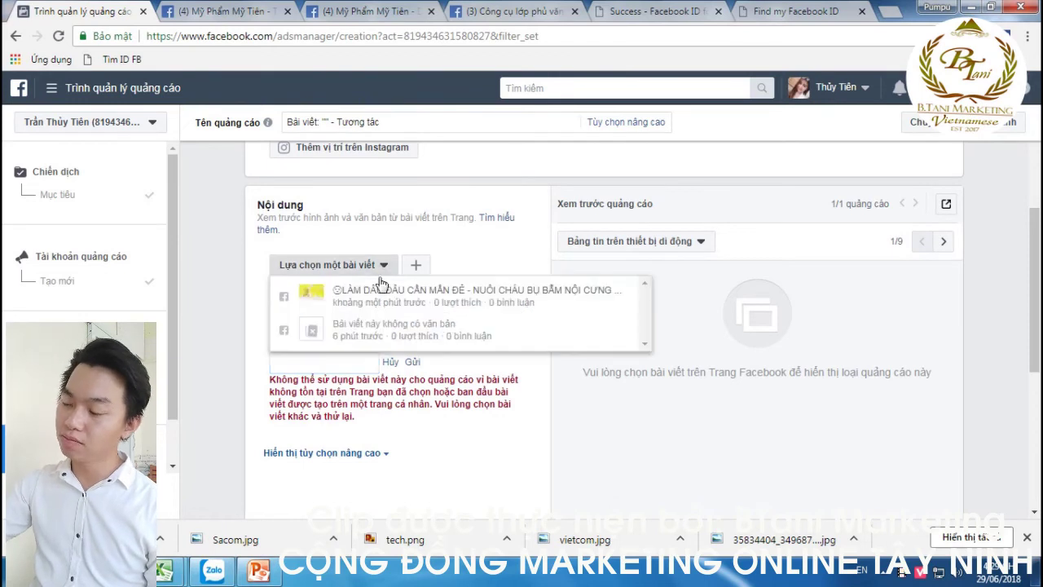
pyautogui.click(376, 291)
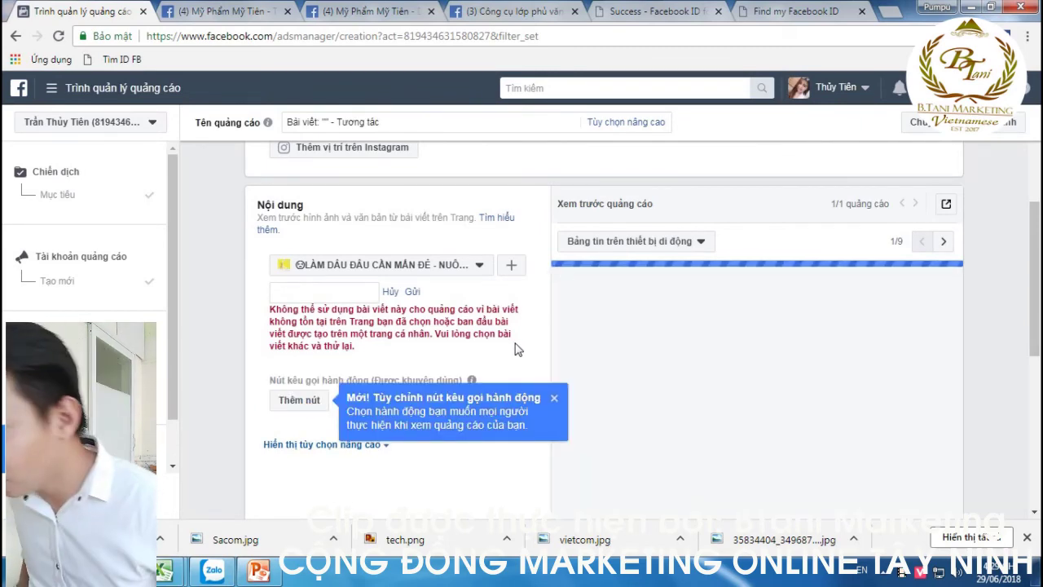
pyautogui.click(555, 403)
pyautogui.scroll(-5, 531, 391)
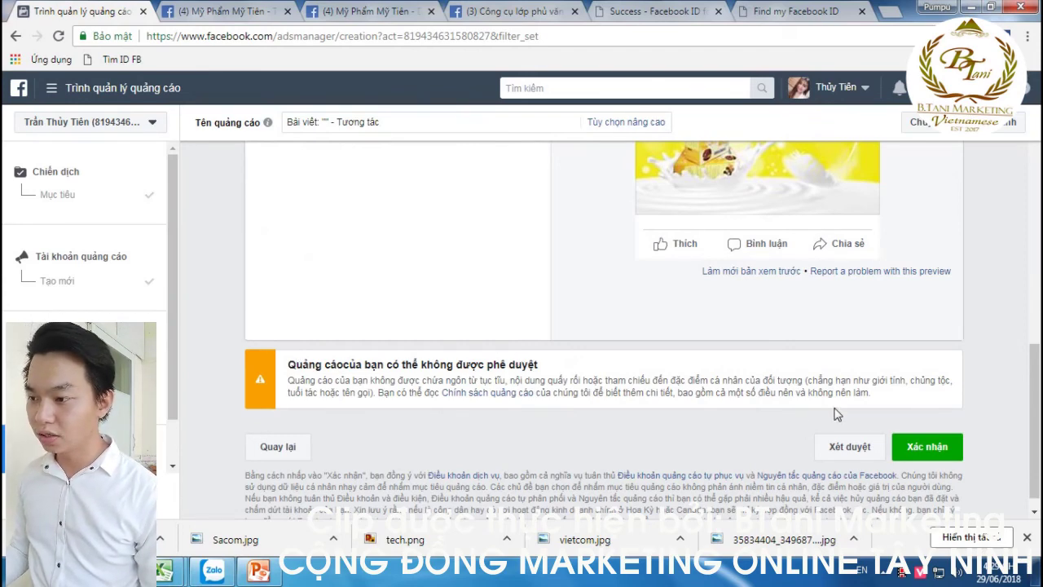
pyautogui.scroll(3, 832, 404)
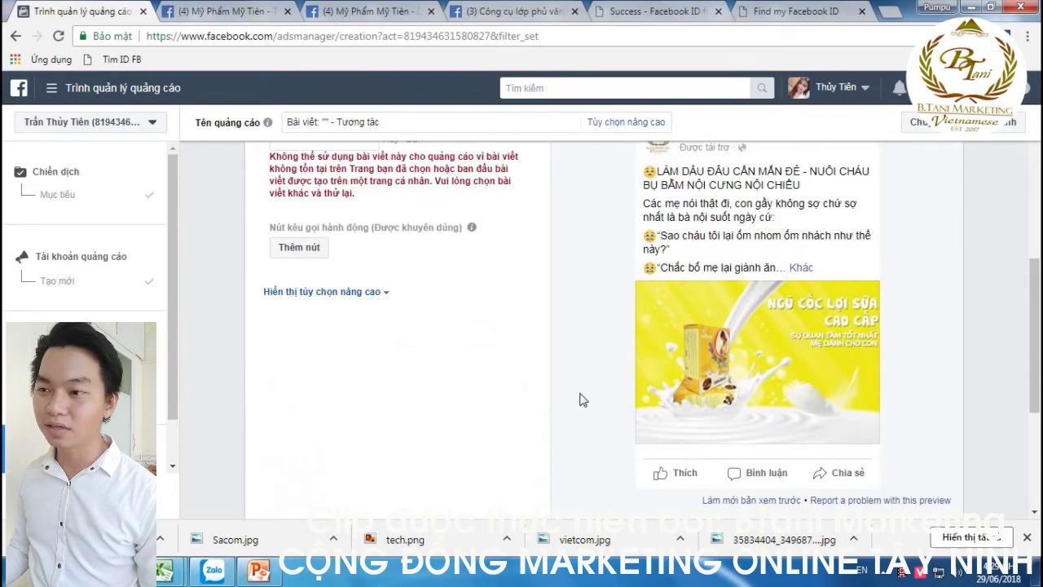
pyautogui.scroll(-3, 592, 391)
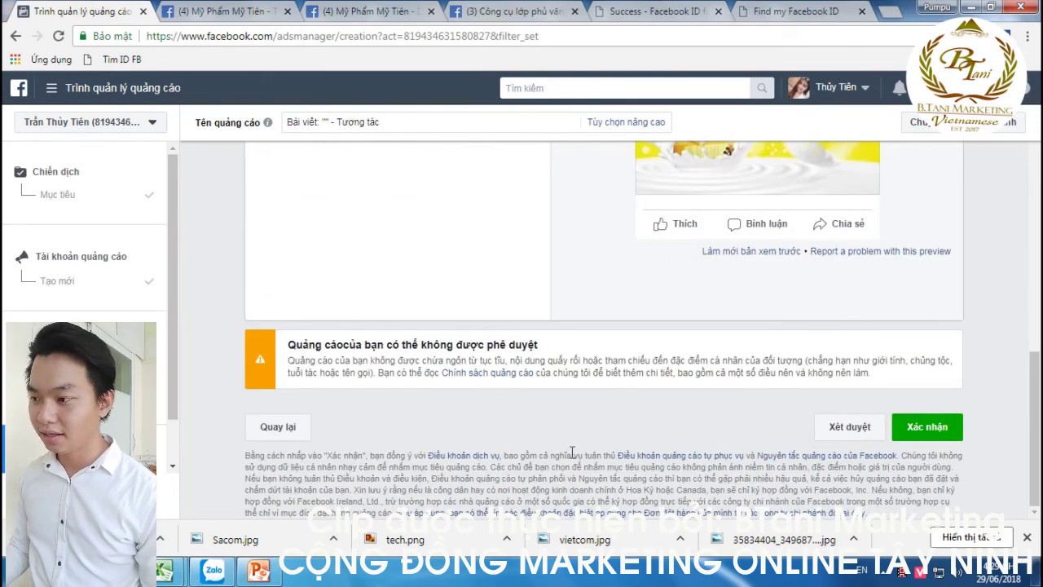
# Confirm the ad to view the card fields of the payment method form, and cancel the form.
pyautogui.click(937, 438)
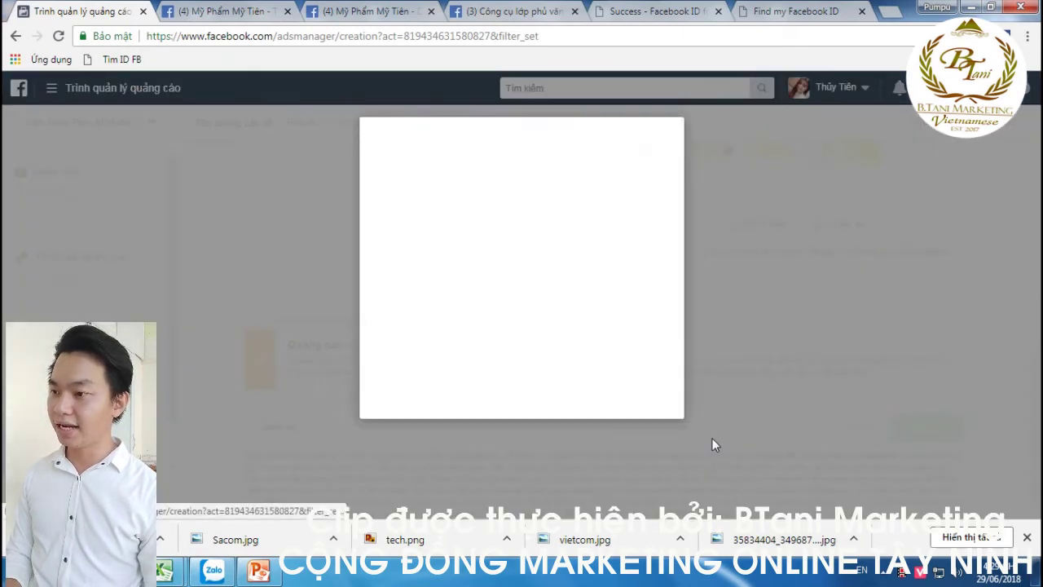
pyautogui.click(461, 288)
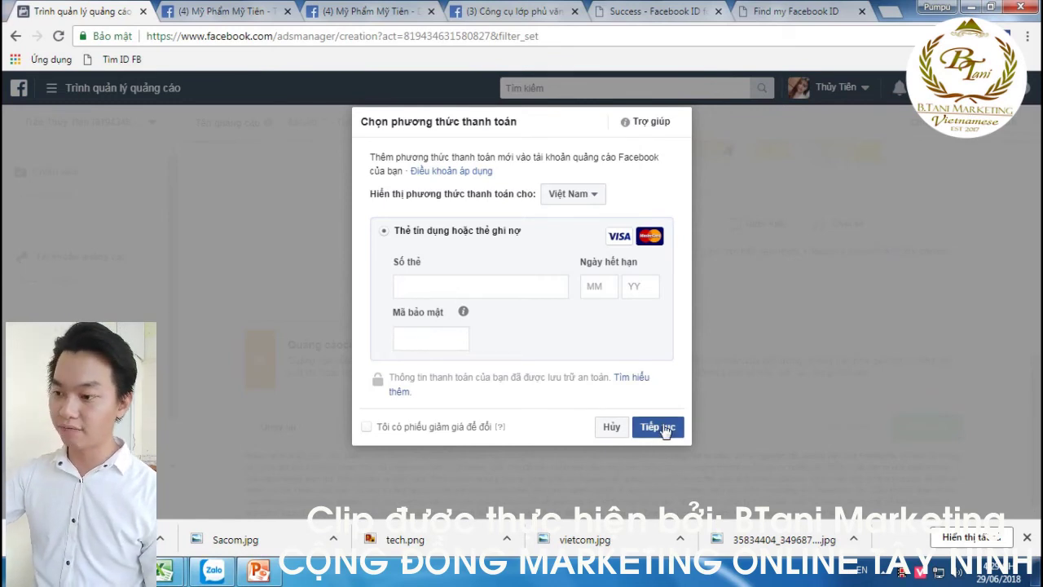
pyautogui.click(611, 427)
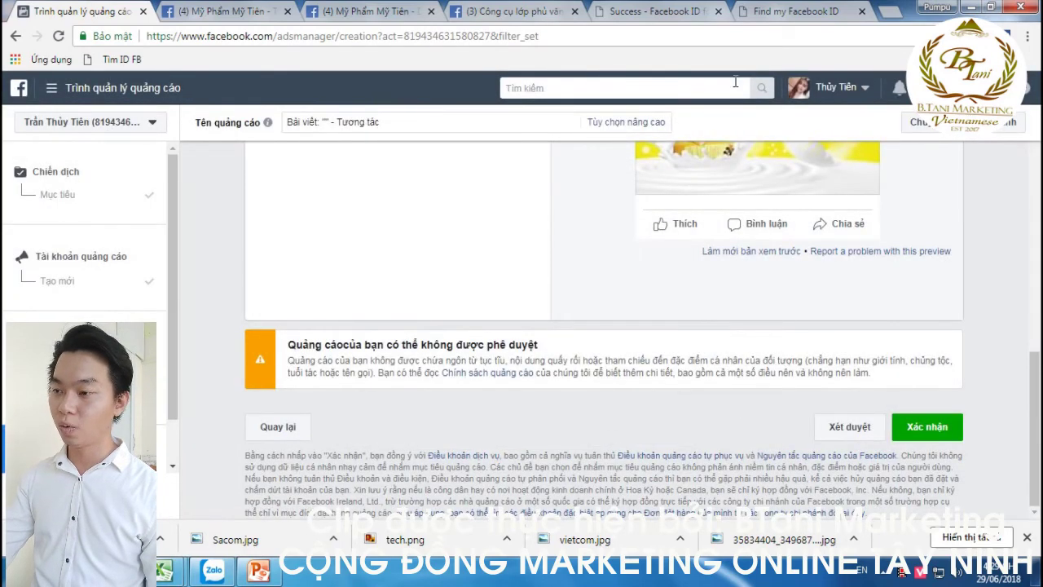
# Close the Facebook ID lookup, image text check and Mỹ Phẩm Mỹ Tiên page tabs, keeping only the ad creation page.
pyautogui.click(676, 12)
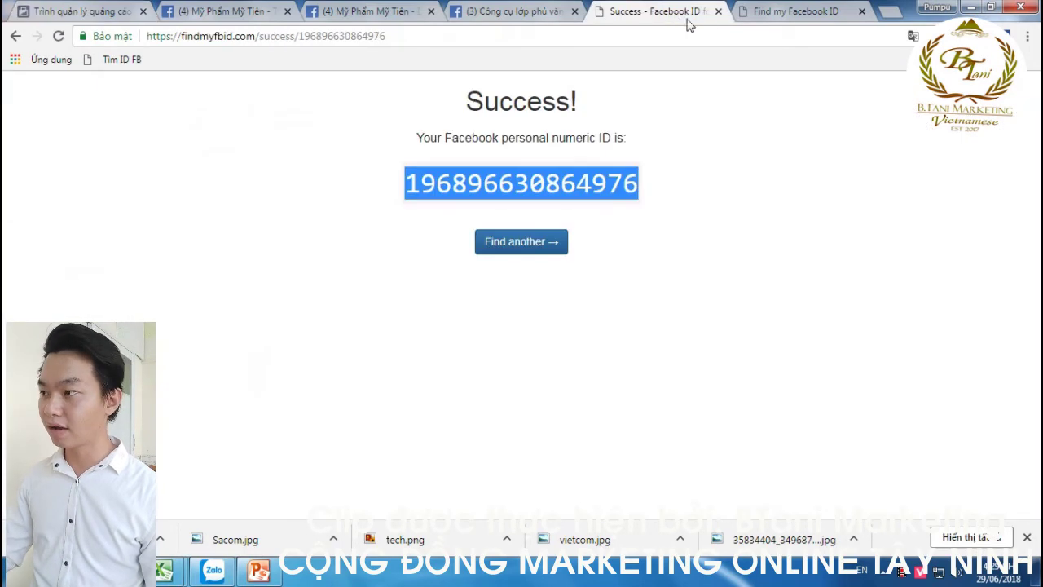
pyautogui.click(719, 11)
pyautogui.click(718, 12)
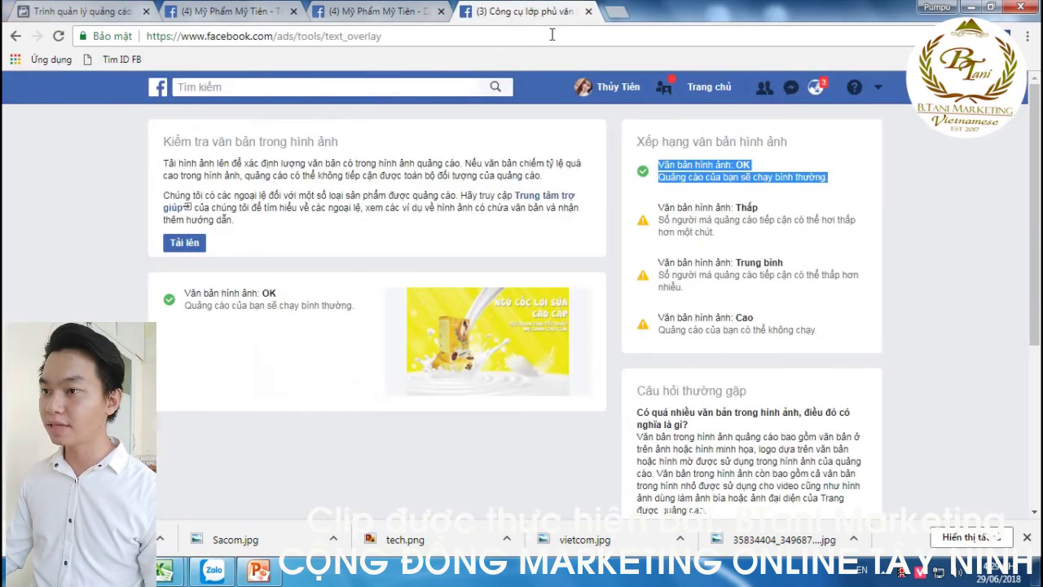
pyautogui.click(585, 11)
pyautogui.click(441, 11)
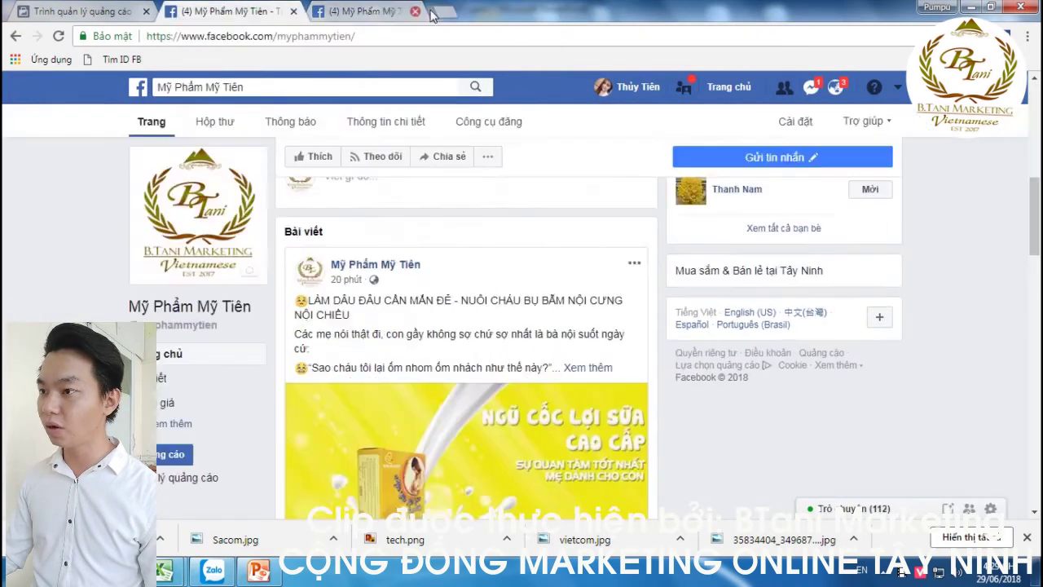
pyautogui.click(293, 11)
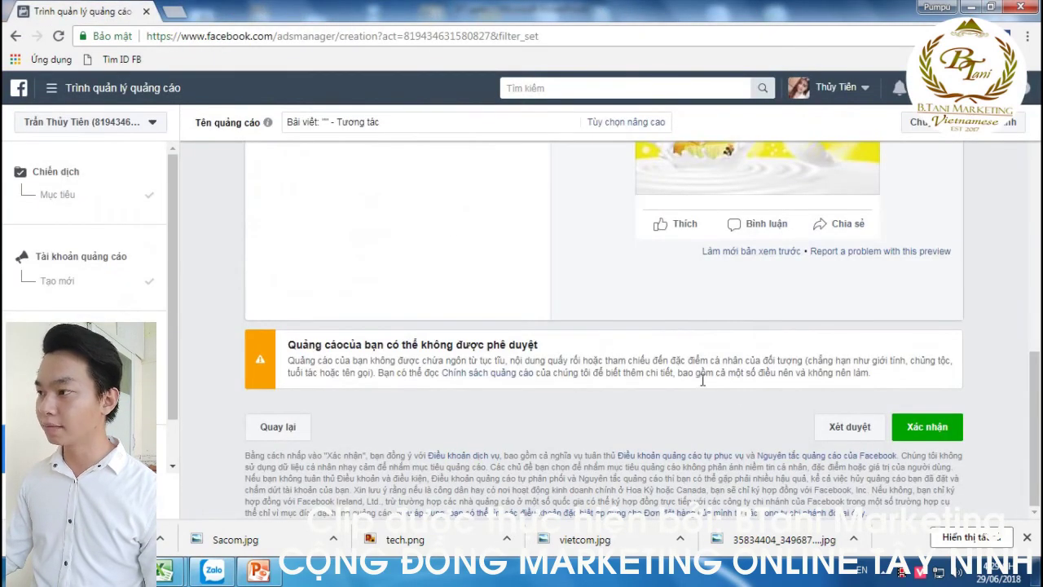
# Confirm the ad again to review the payment method form, with a new blank browser tab opened beside it.
pyautogui.click(945, 438)
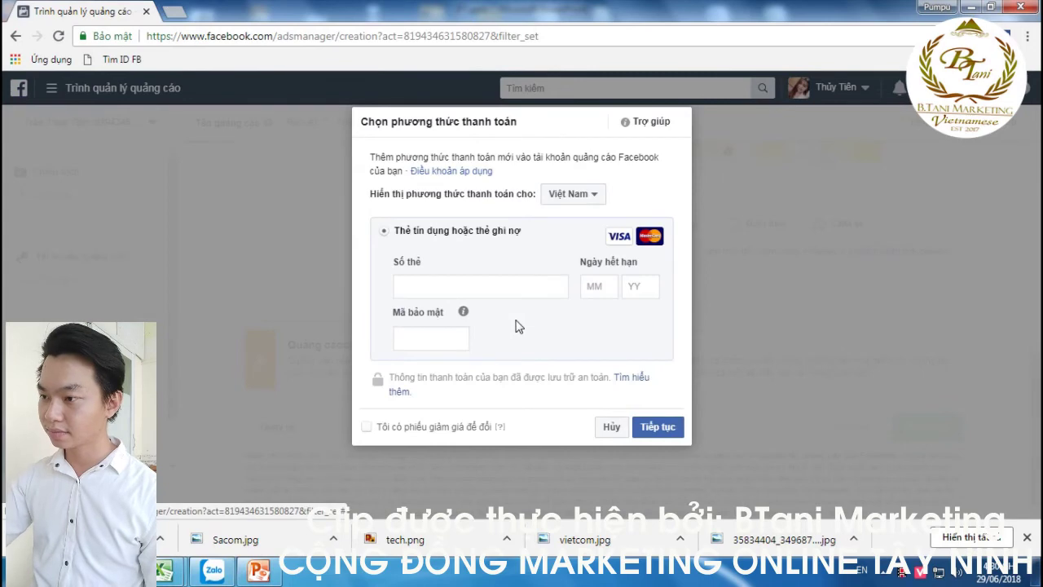
pyautogui.click(175, 11)
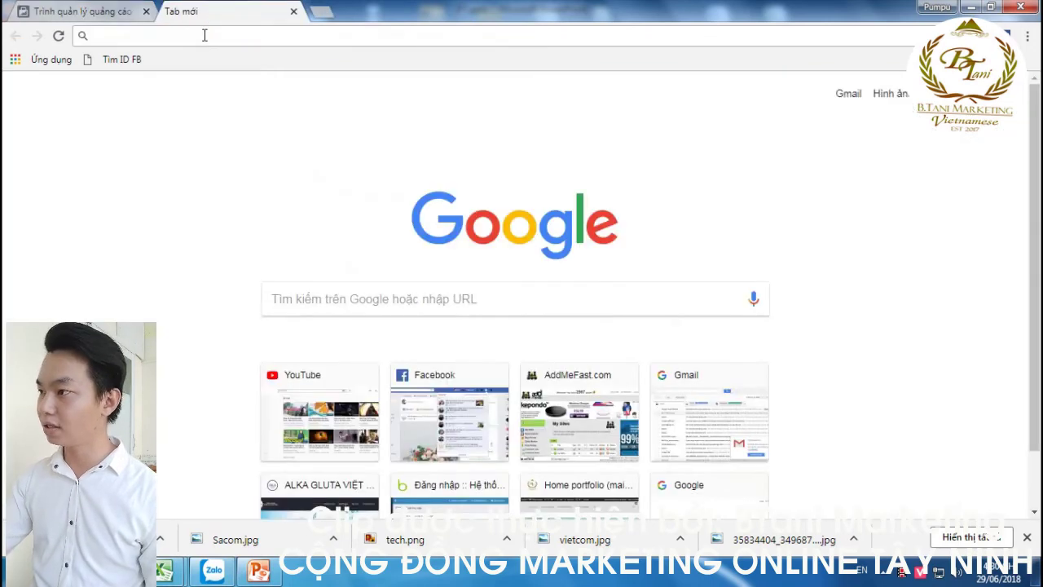
pyautogui.click(90, 13)
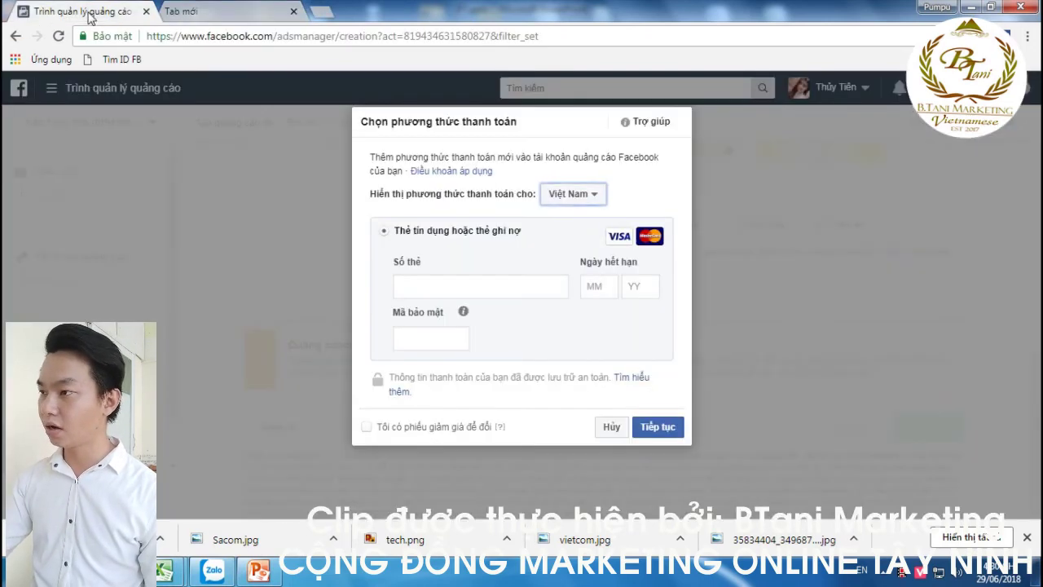
# Load the Facebook home page in the blank tab and close the ad creation page, discarding its unsaved changes.
pyautogui.click(220, 11)
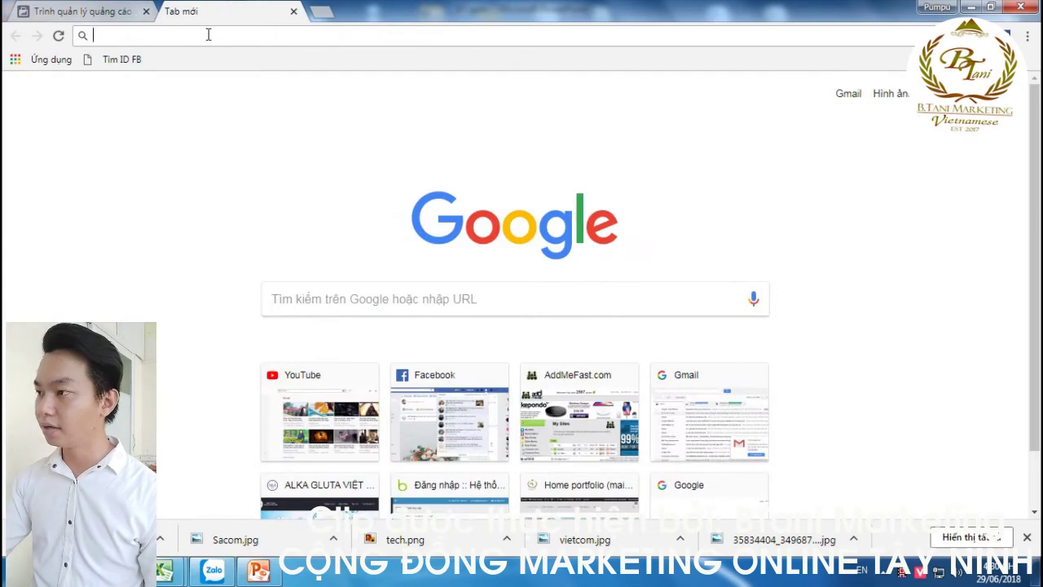
pyautogui.write('fa')
pyautogui.press('Return')
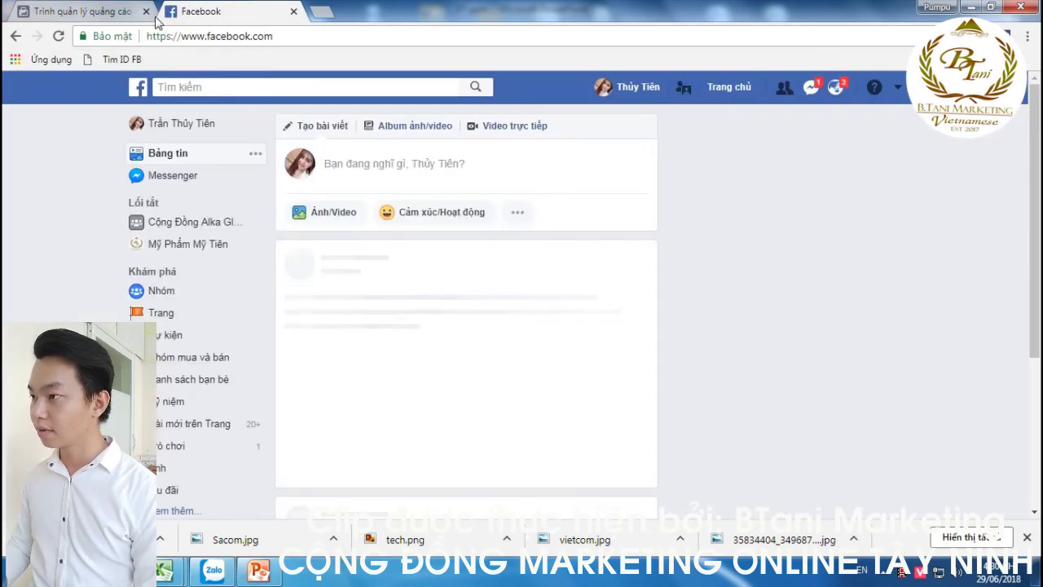
pyautogui.click(147, 13)
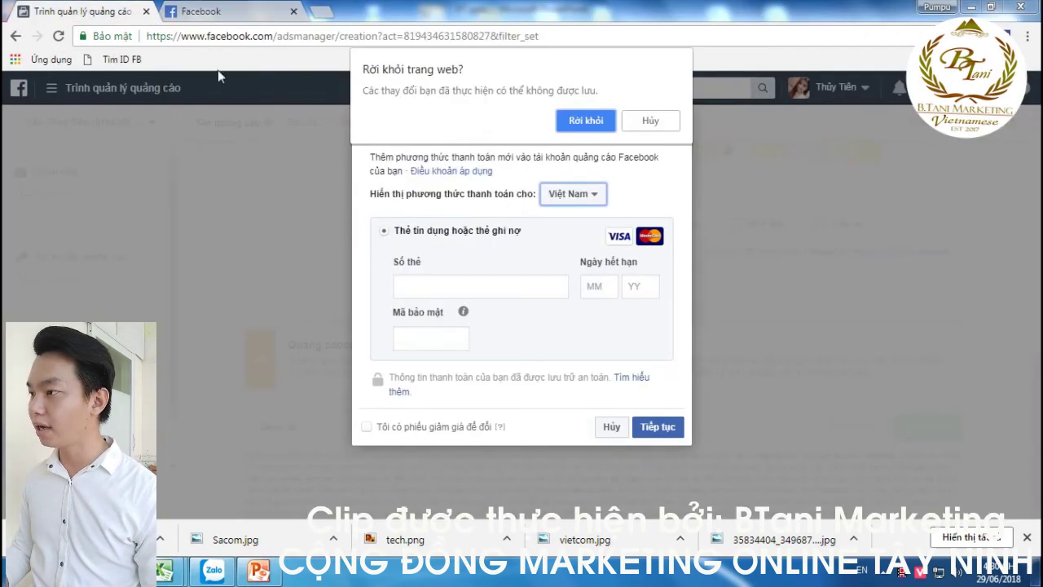
pyautogui.click(586, 120)
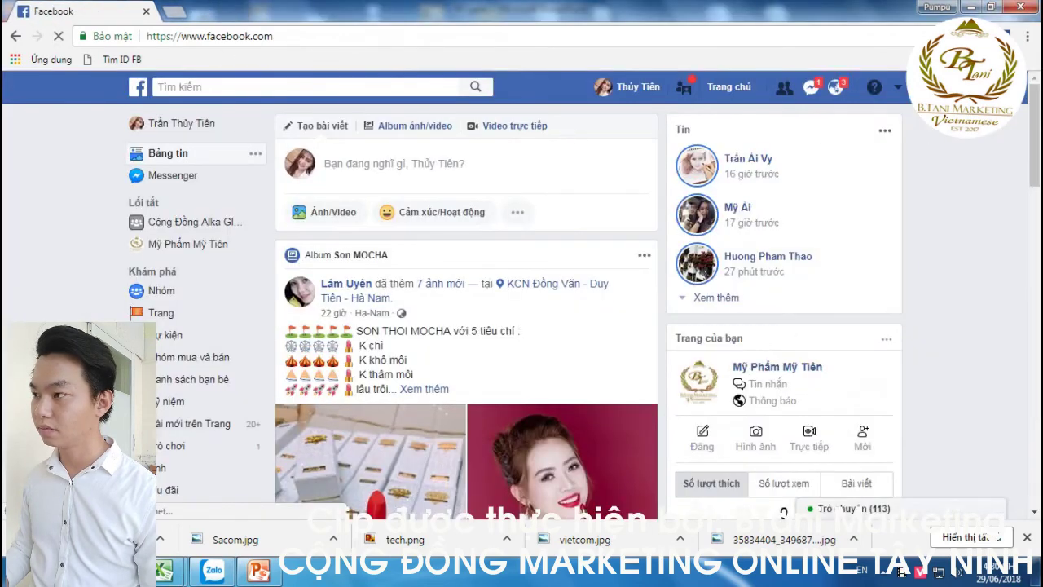
# Log out of Facebook and log in with the recent account that has the black and gold BTani logo.
pyautogui.click(898, 87)
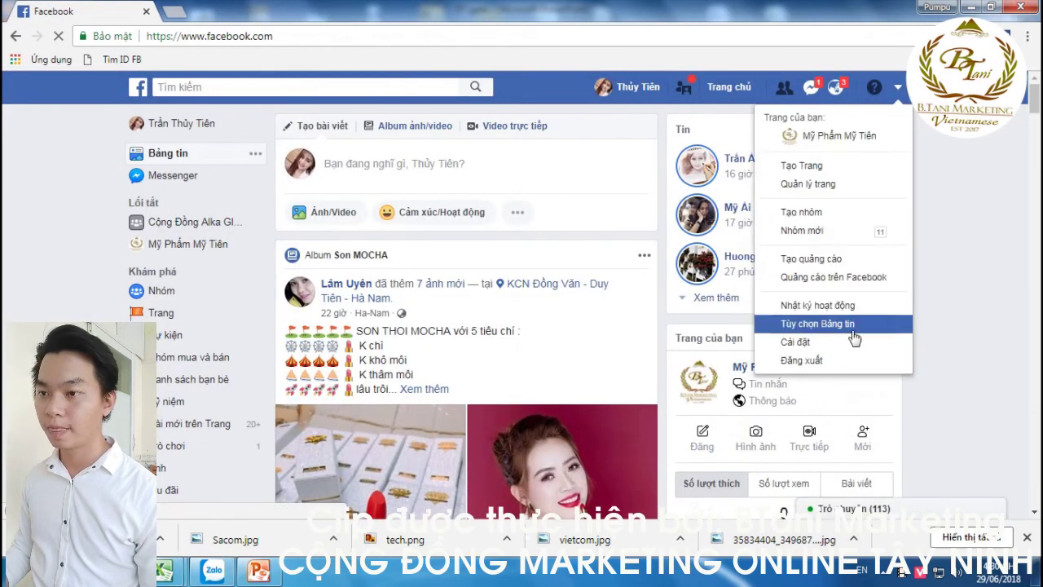
pyautogui.click(813, 380)
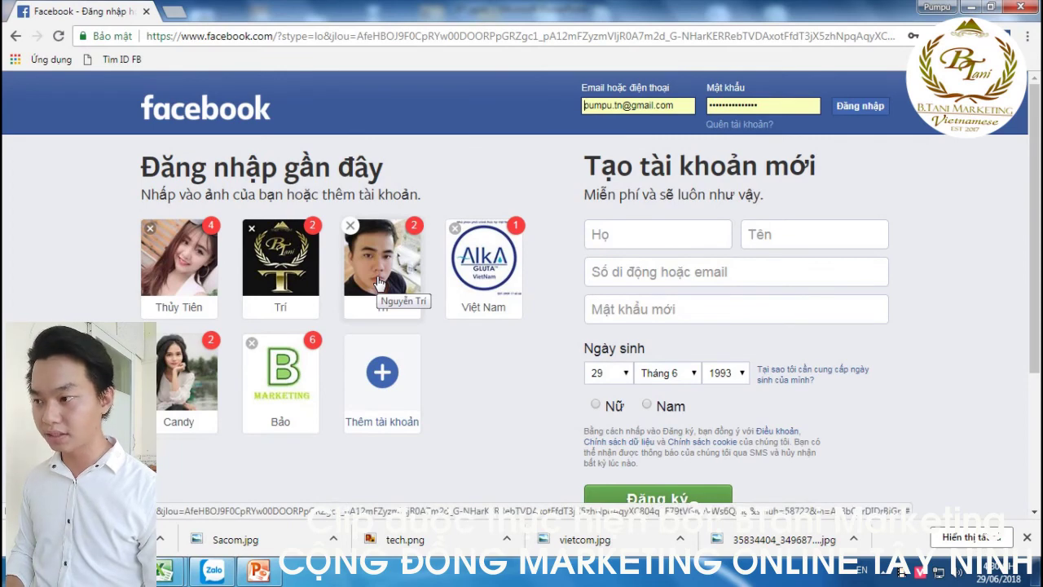
pyautogui.click(299, 292)
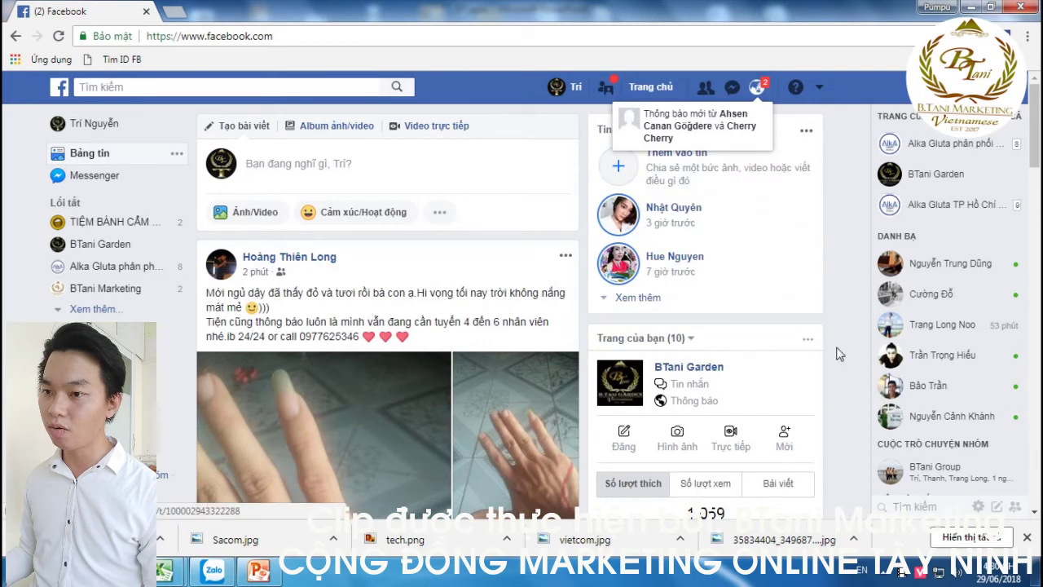
# Go to this account's ad management and open the campaigns of the TRÍ MARKETING ad account.
pyautogui.click(819, 87)
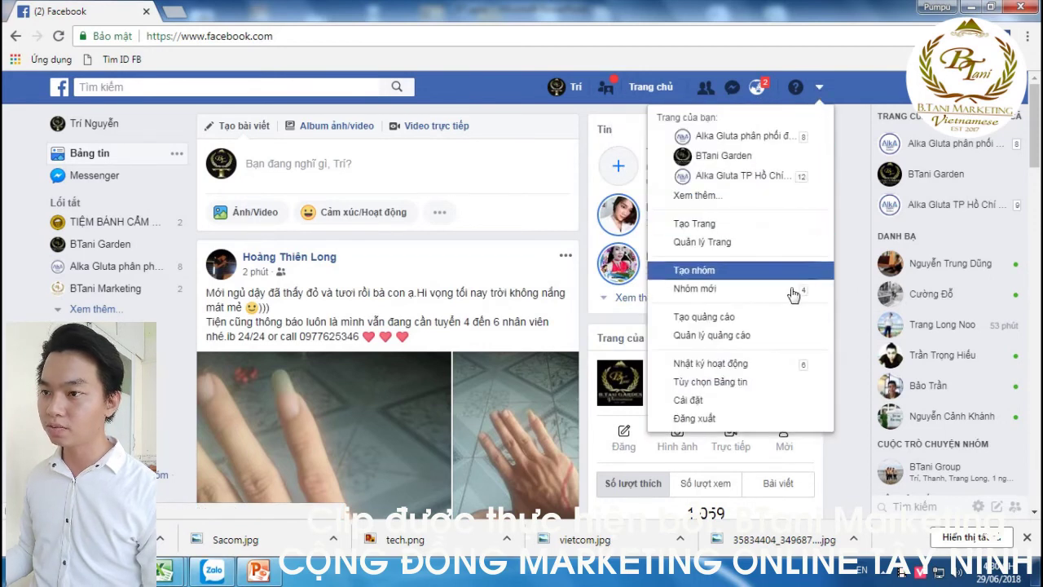
pyautogui.click(758, 338)
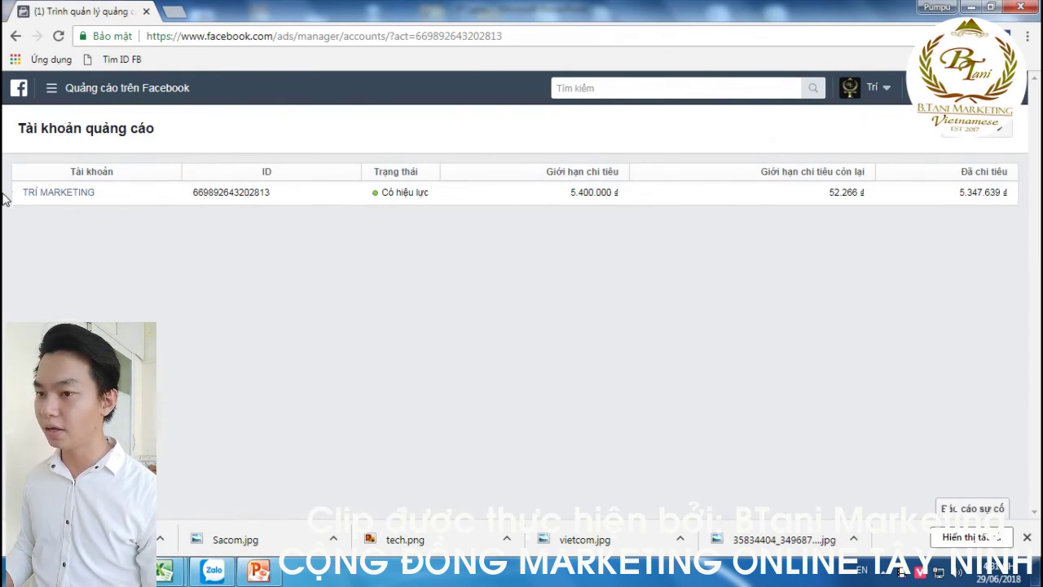
pyautogui.click(64, 197)
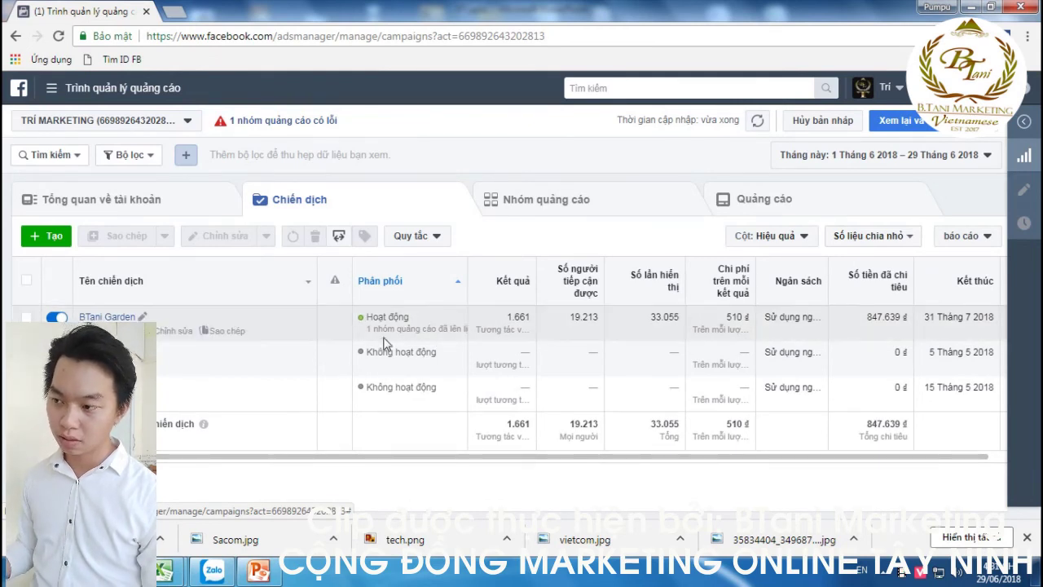
# Review the delivery status and results of the BTani Garden campaign, and look over the ads manager's list of tools and settings.
pyautogui.moveTo(401, 301)
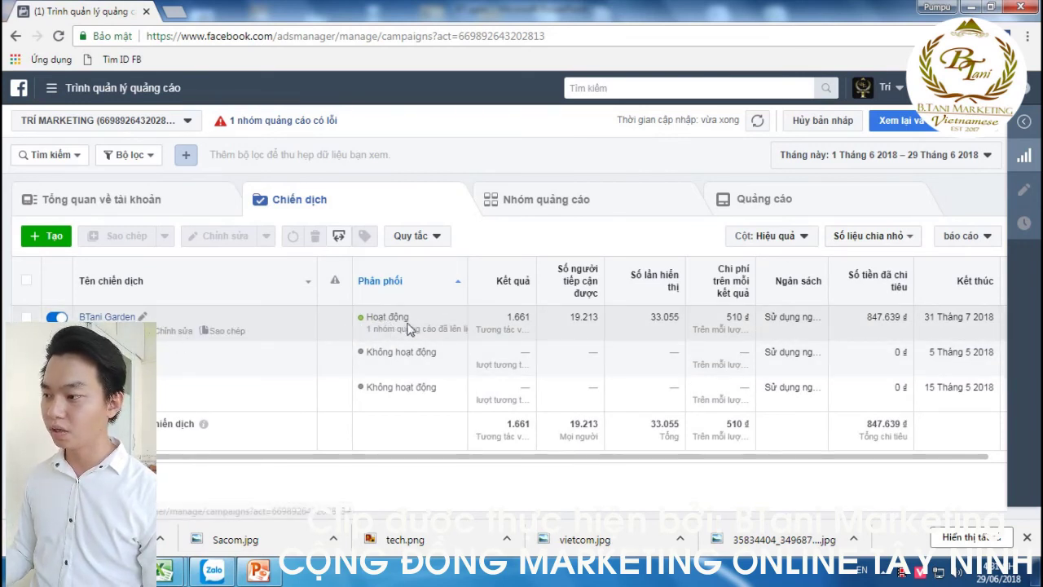
pyautogui.click(521, 457)
pyautogui.moveTo(522, 457)
pyautogui.mouseDown()
pyautogui.moveTo(623, 447)
pyautogui.moveTo(561, 455)
pyautogui.mouseUp()
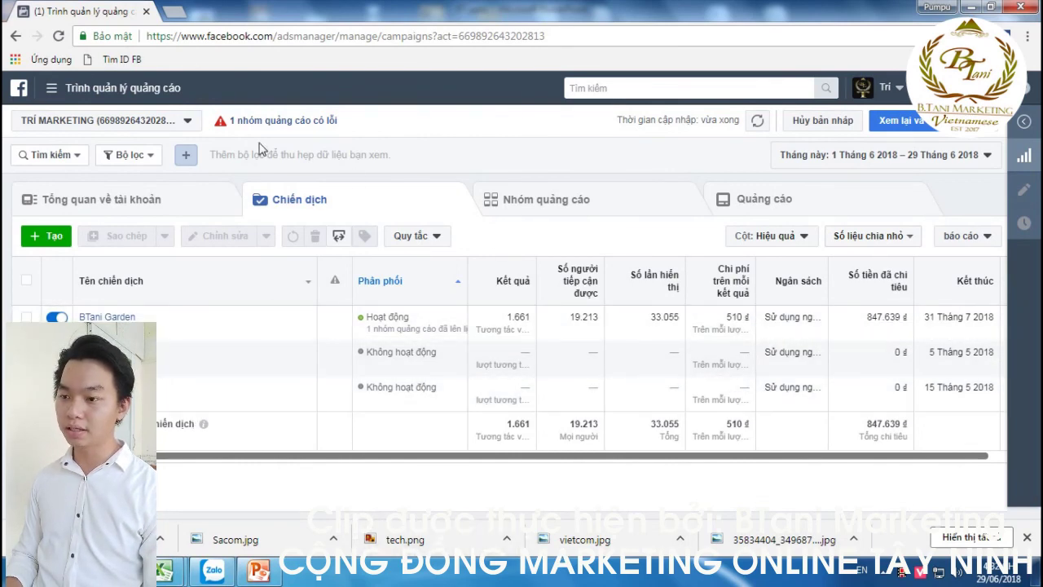
pyautogui.click(78, 88)
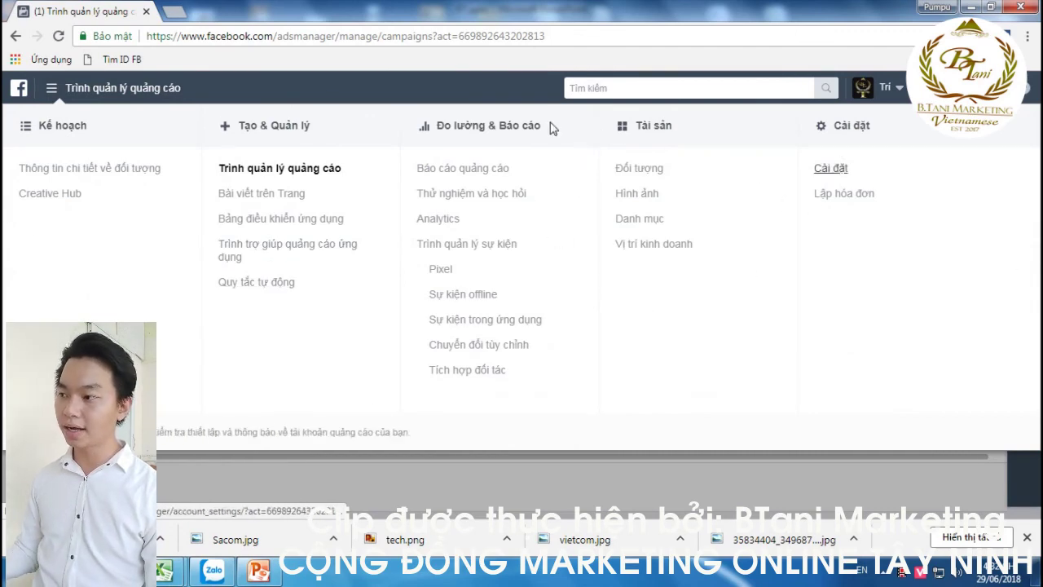
pyautogui.click(687, 489)
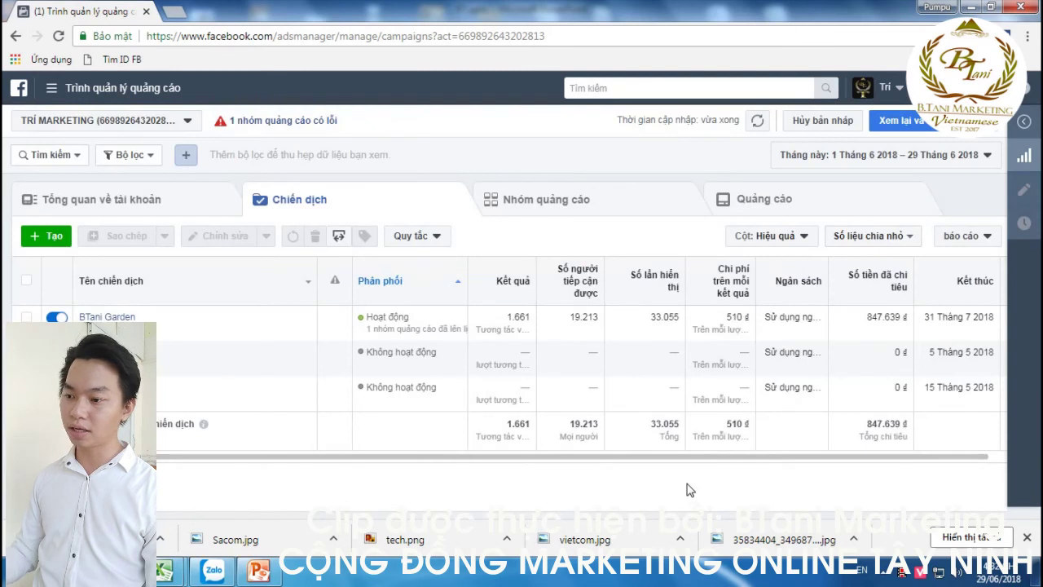